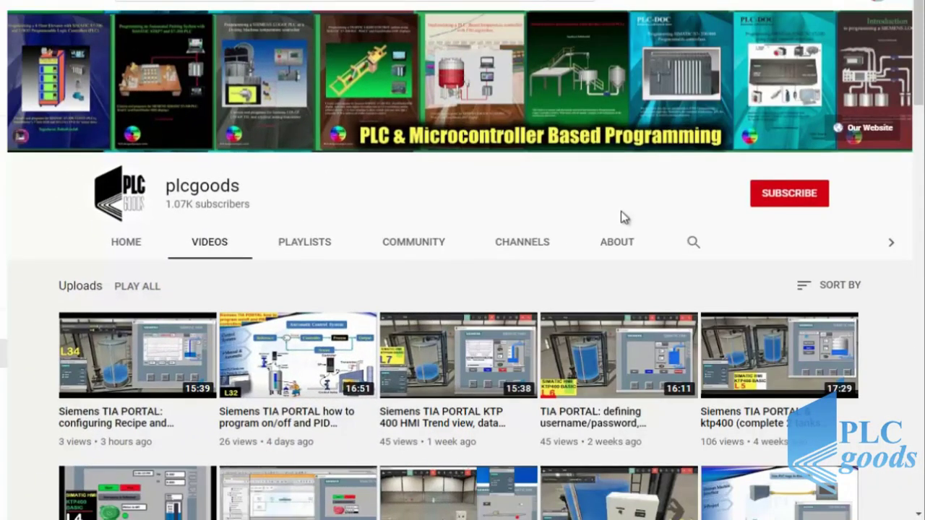
Step: Scroll down through the plcgoods channel's uploaded videos and back up to the top
scroll(621, 211, down, 5)
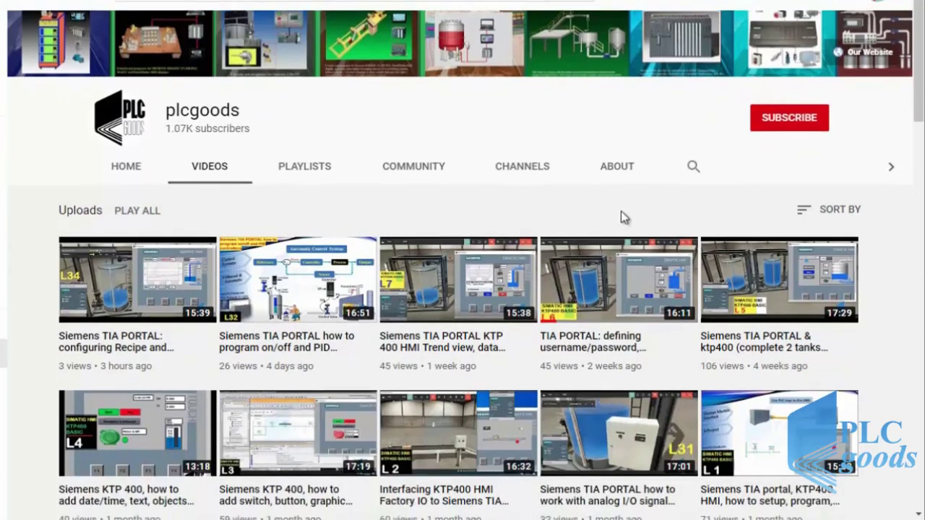
scroll(621, 217, down, 4)
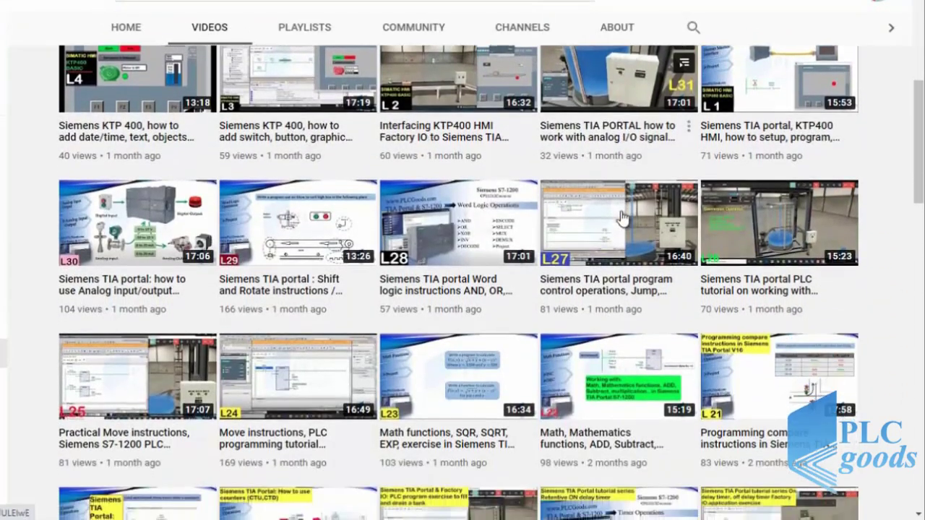
scroll(623, 219, down, 7)
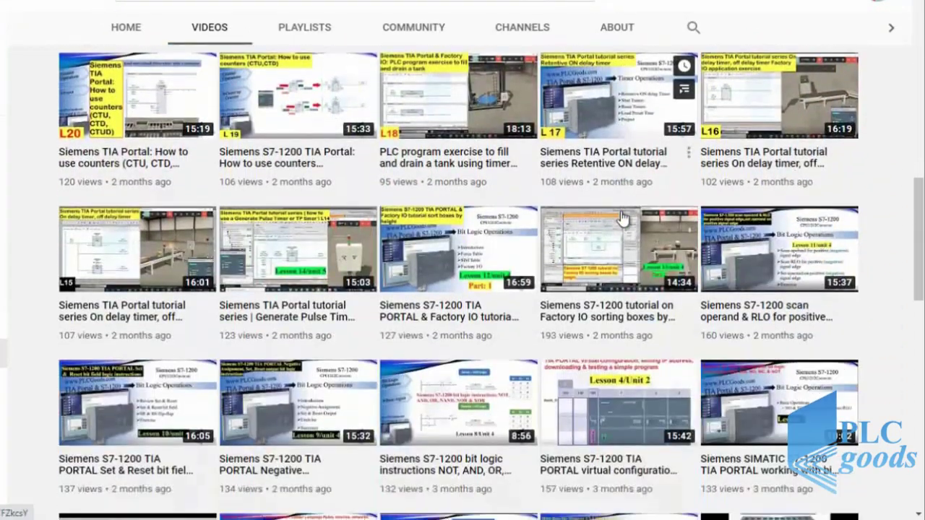
scroll(621, 217, down, 4)
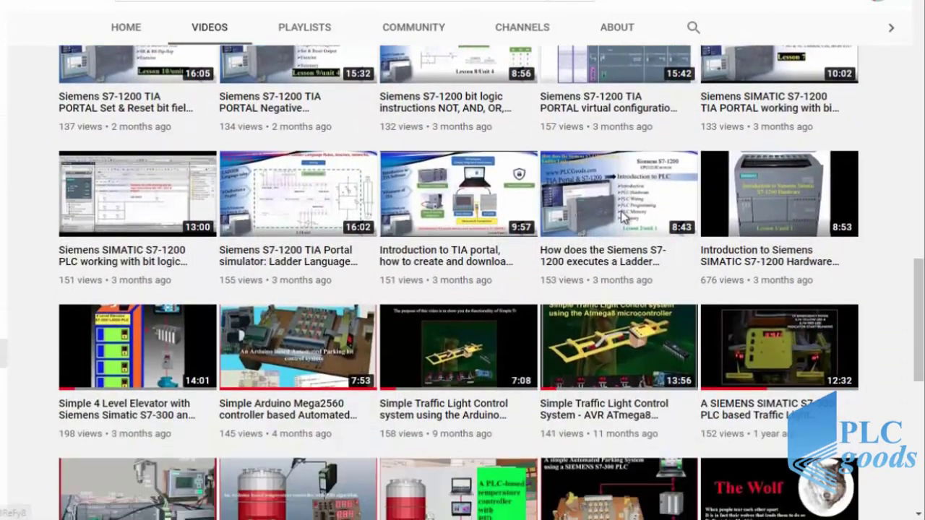
scroll(621, 211, down, 6)
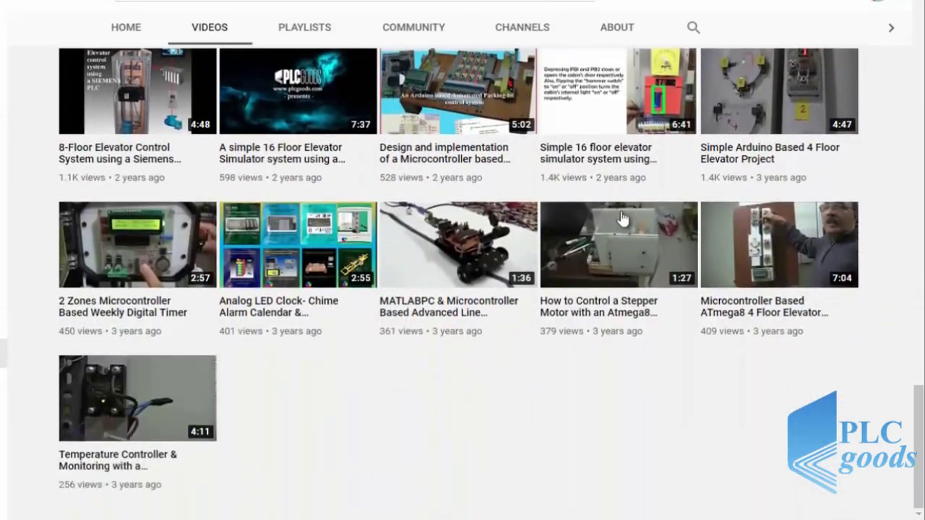
mouse_move(622, 219)
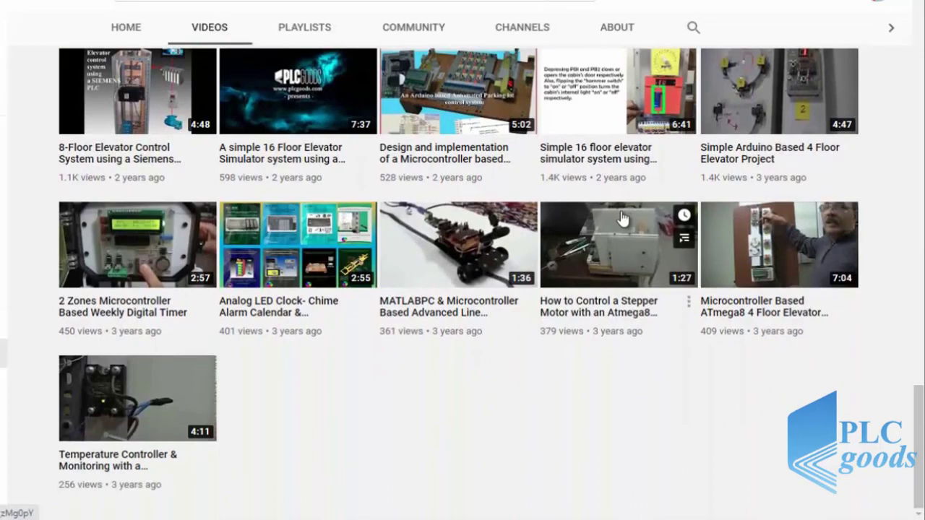
scroll(623, 219, up, 8)
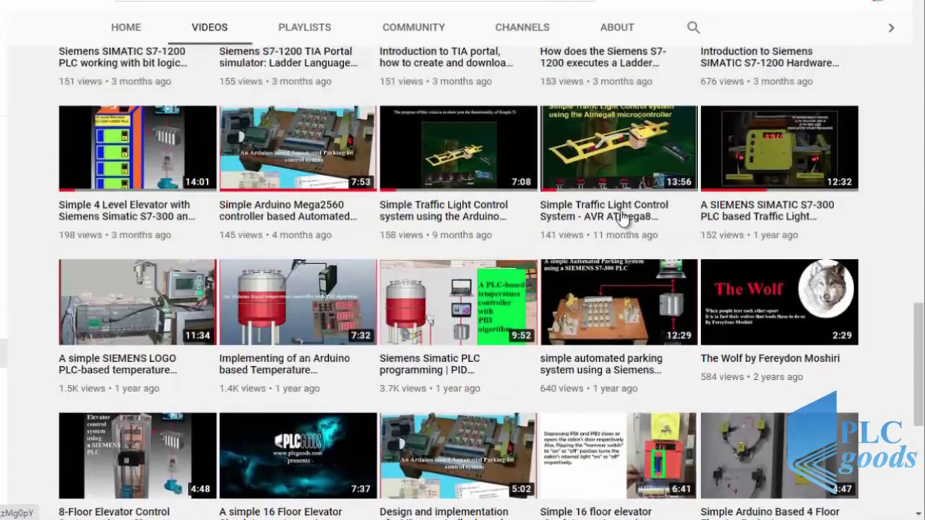
scroll(622, 219, up, 10)
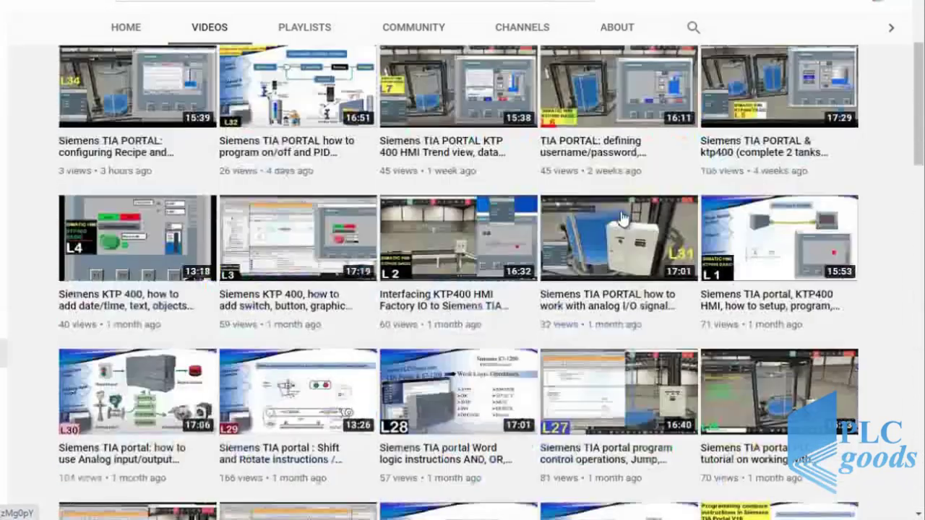
scroll(621, 219, up, 4)
Step: Subscribe to plcgoods, then open and dismiss the notification bell choices
click(764, 204)
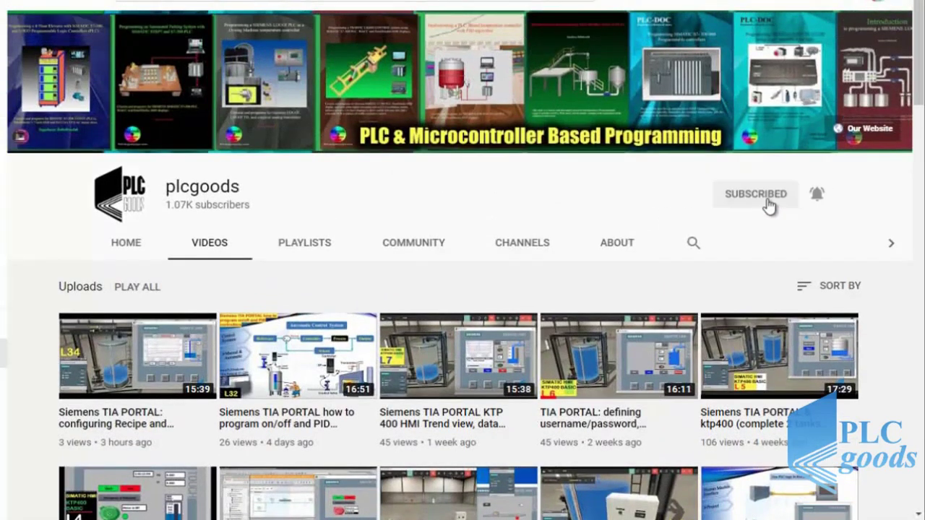
click(816, 194)
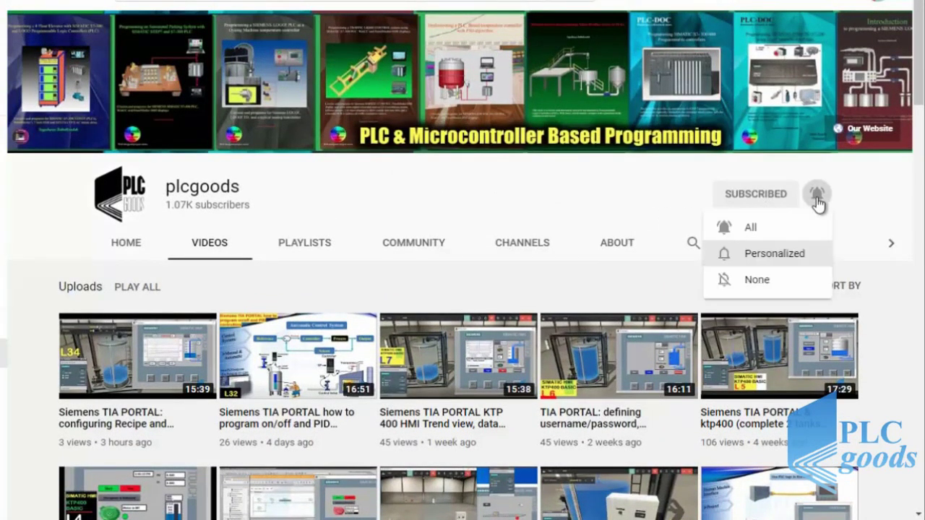
click(806, 228)
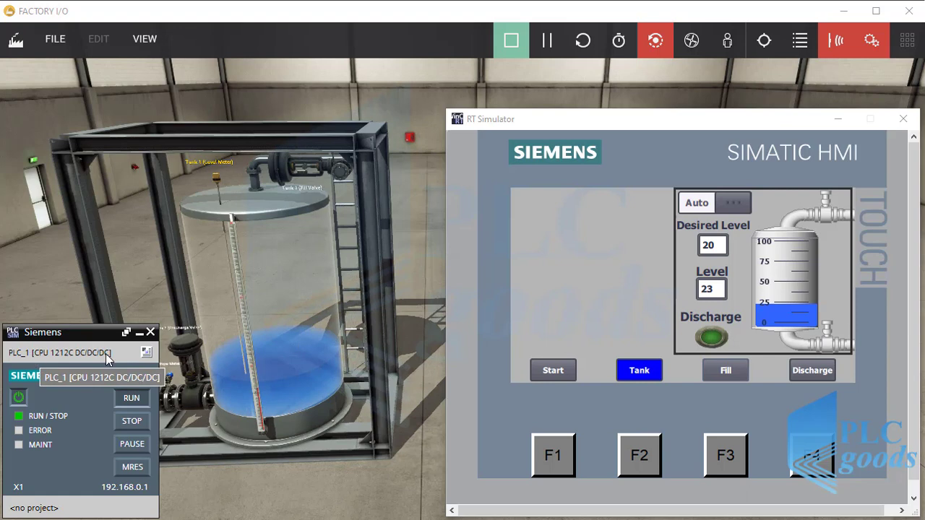
Step: On the RT Simulator's Tank screen, enter Desired Level 25 and toggle Auto/Manual to manual
click(567, 237)
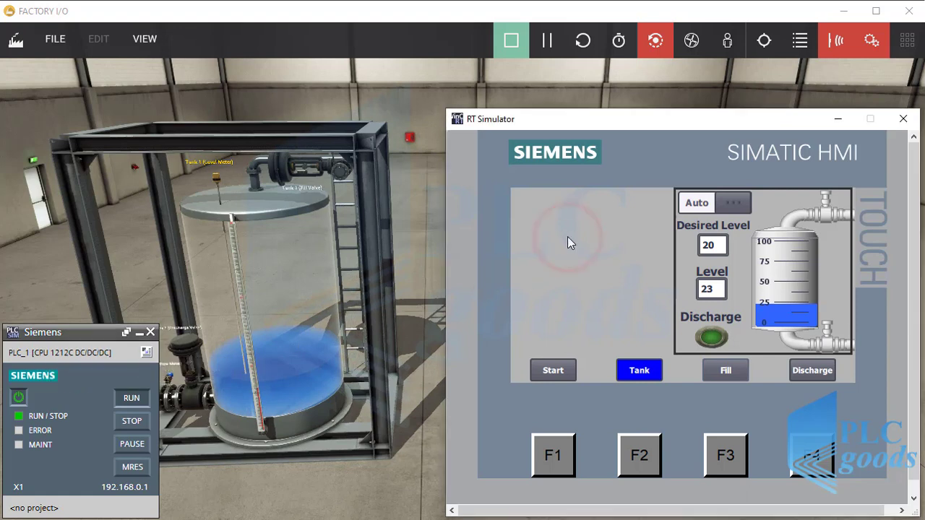
click(552, 370)
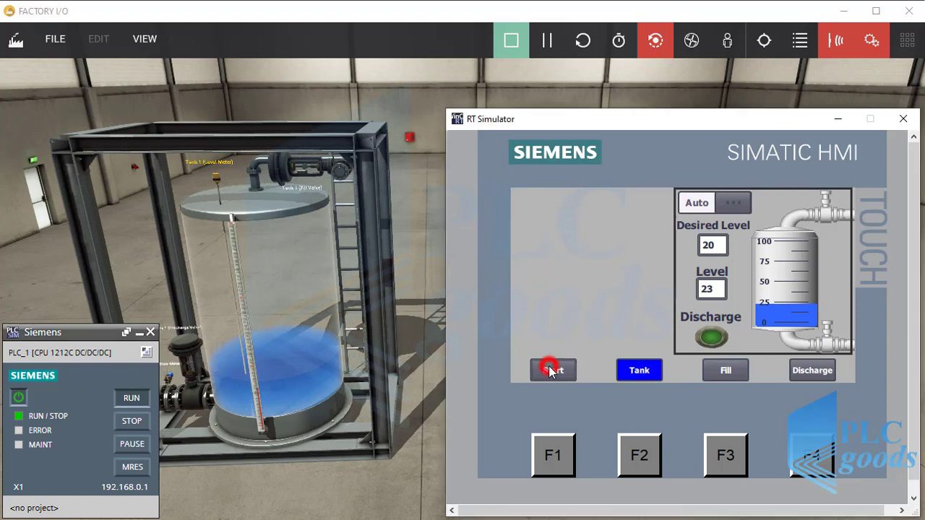
click(636, 371)
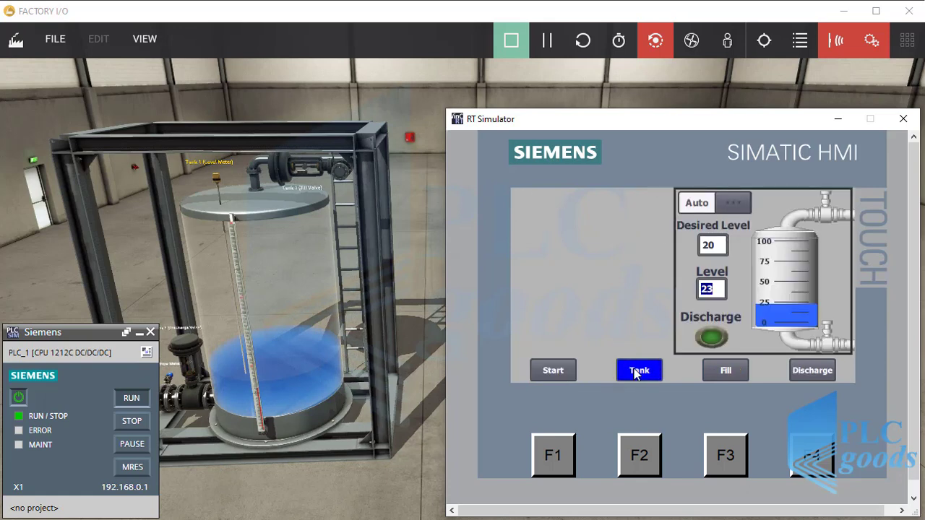
click(709, 246)
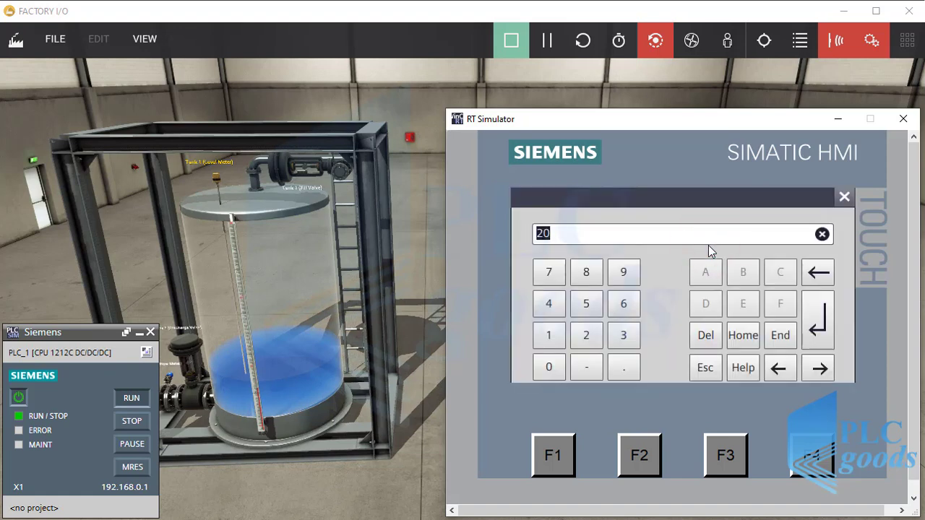
text(25)
key(Return)
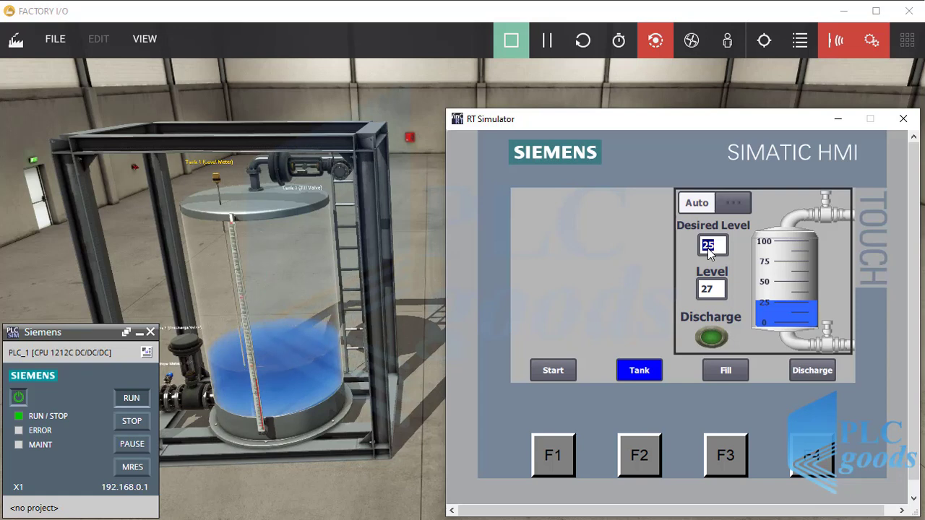
click(731, 205)
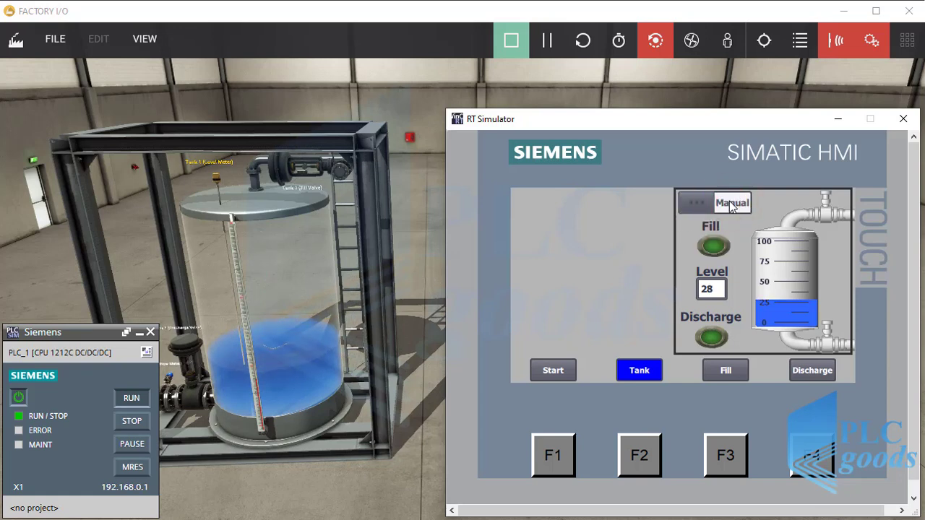
Step: Fill the tank briefly with the Fill lamp, then open and close the discharge valve
click(719, 247)
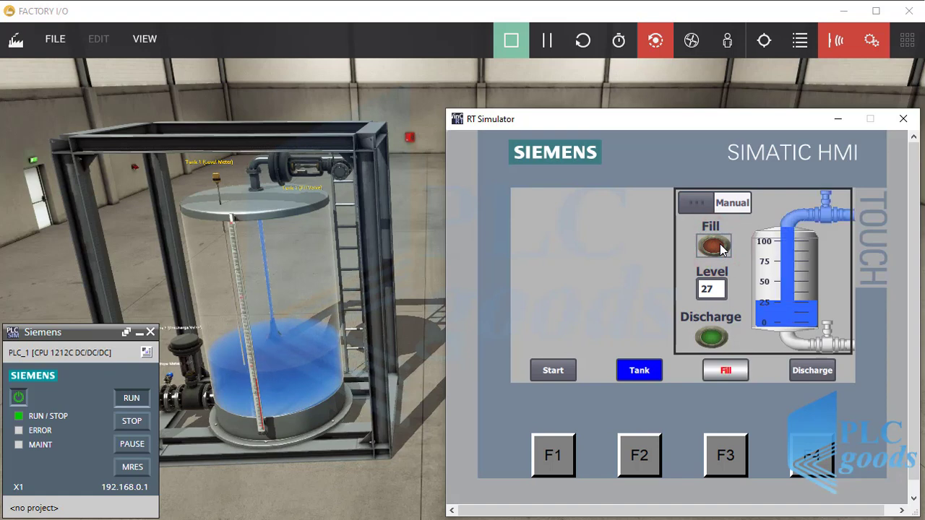
click(721, 249)
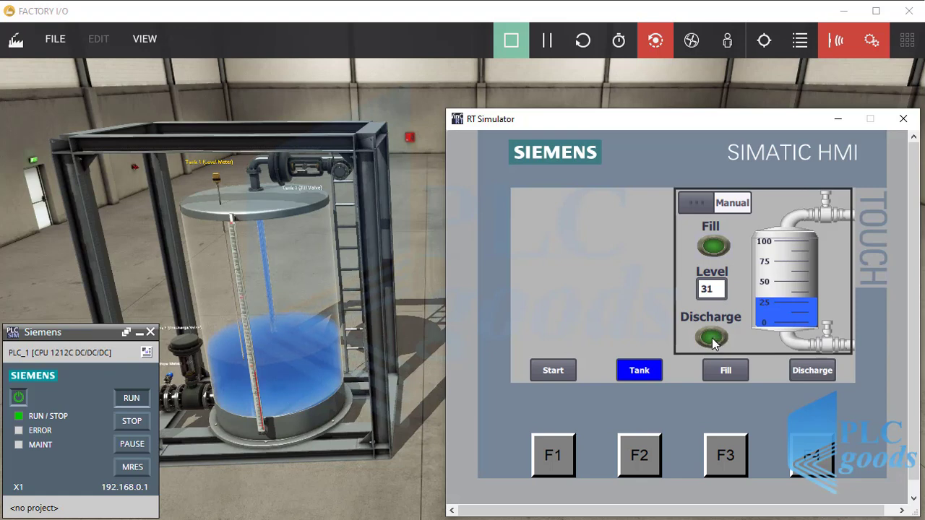
click(712, 343)
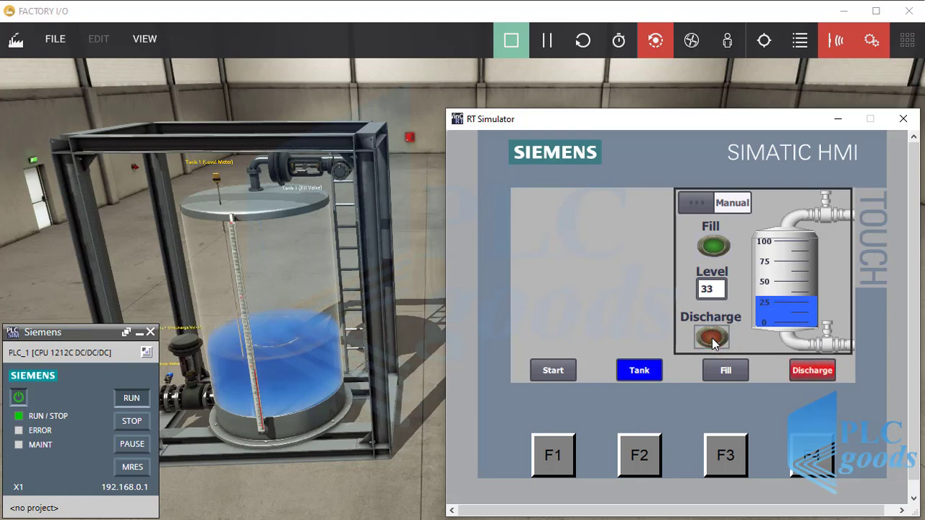
click(805, 373)
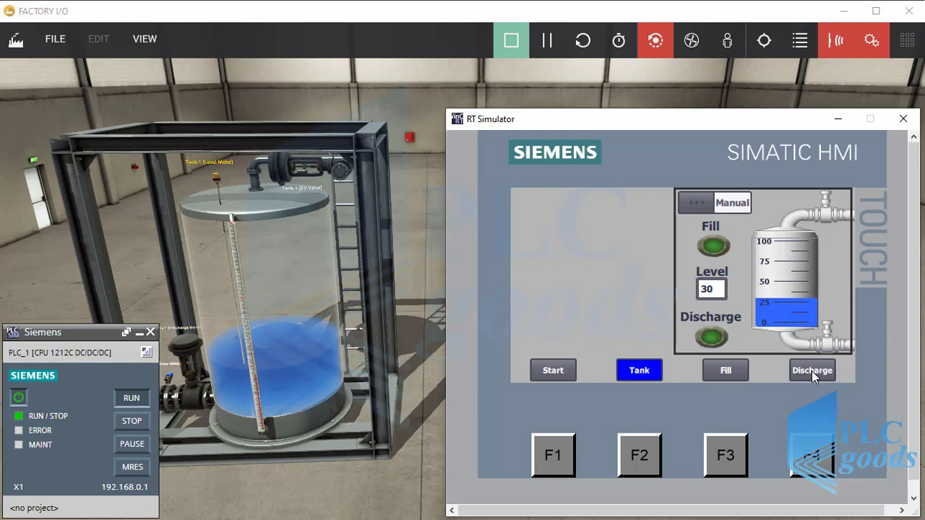
Step: Drain and refill the tank again, leave the fill valve closed, and switch to TIA Portal
click(812, 372)
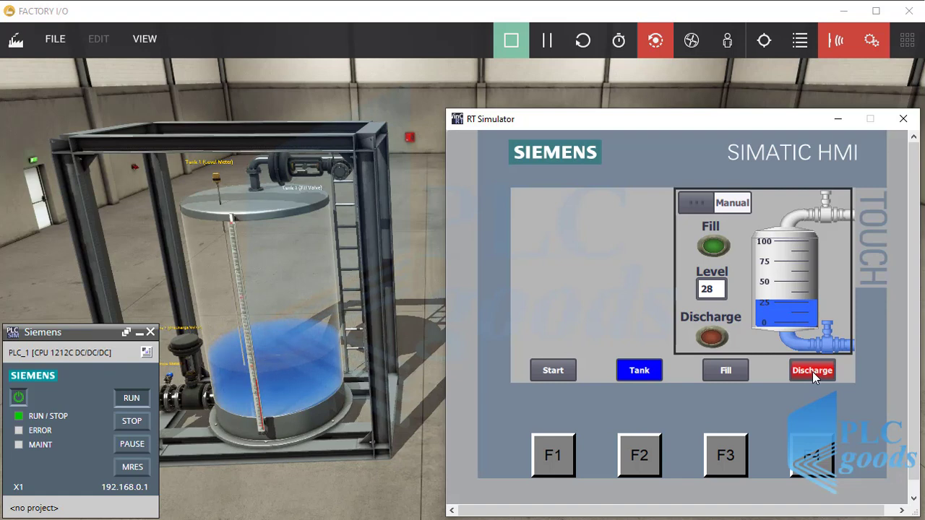
click(726, 371)
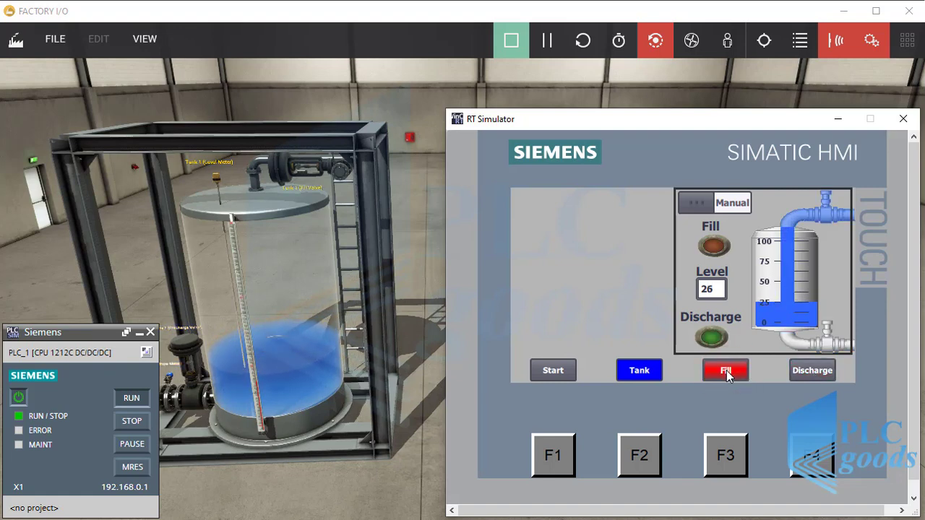
click(727, 372)
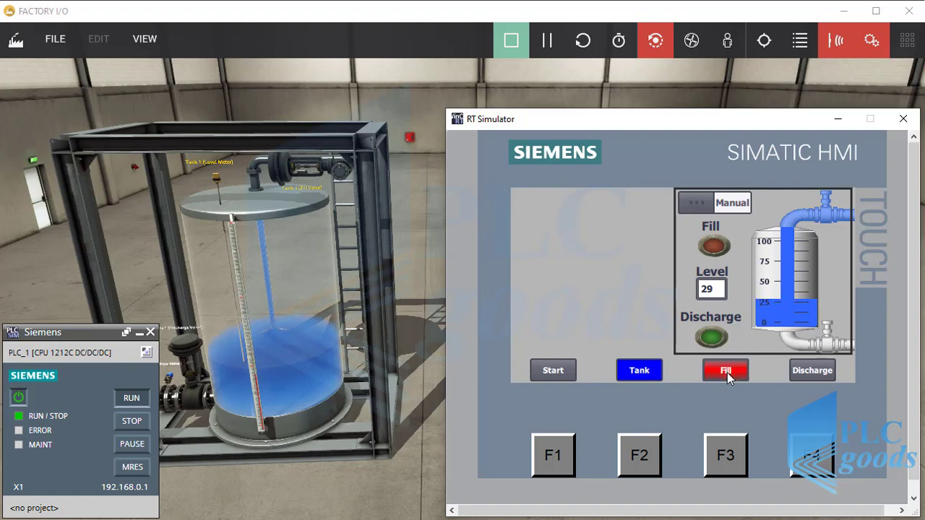
click(725, 372)
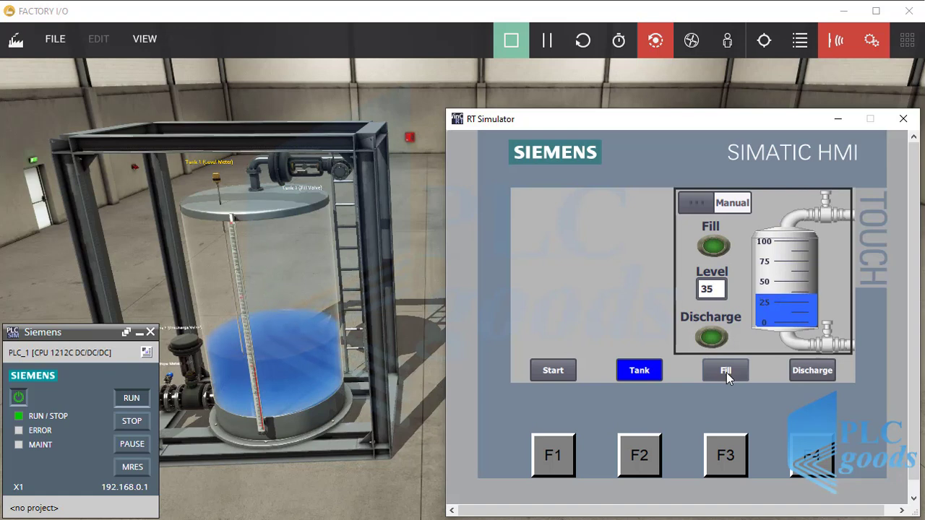
key(alt+Tab)
key(alt+Tab)
key(alt+Tab)
key(alt+Tab)
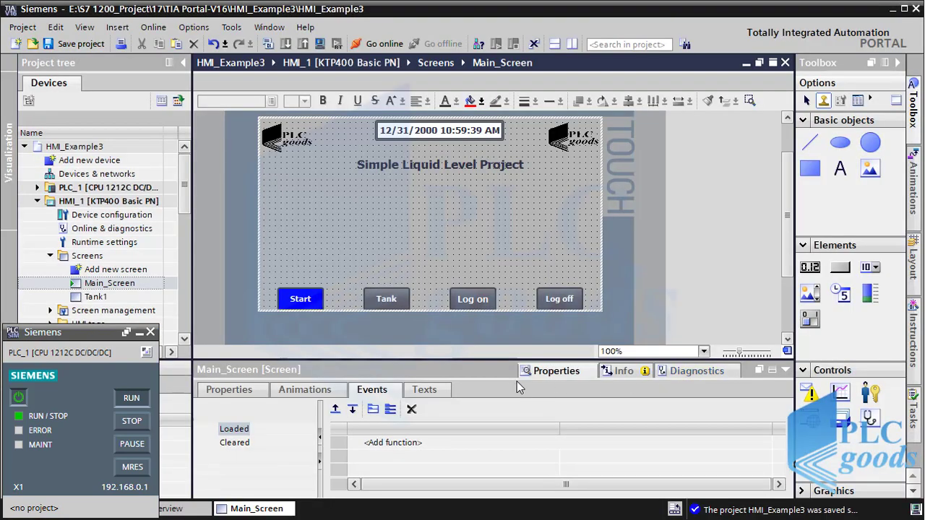
Step: Minimize PLCSIM, open the Tank1 screen from the project tree, and select its Discharge button
click(140, 333)
click(95, 289)
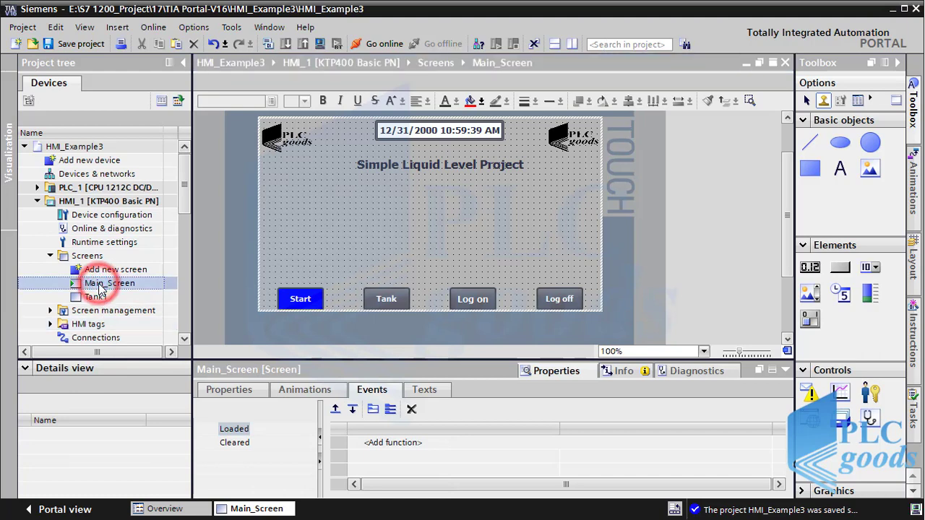
double_click(97, 298)
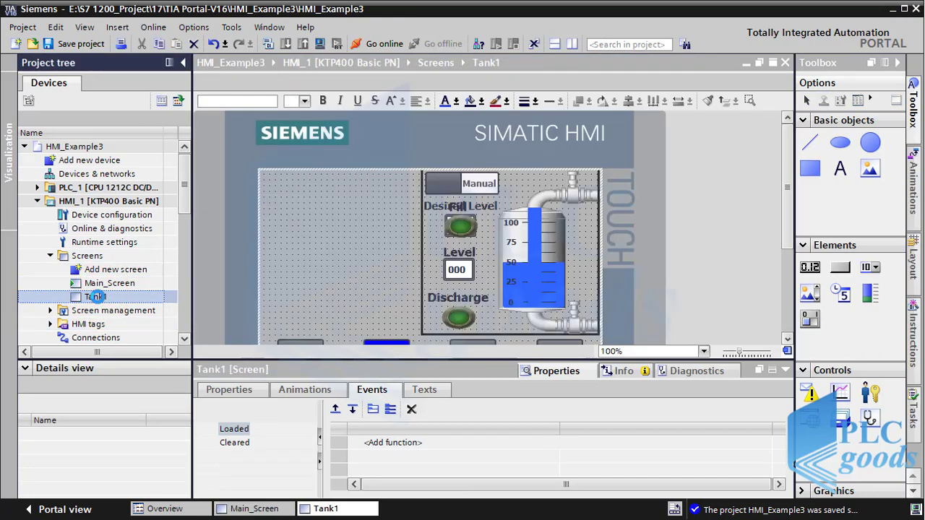
drag(786, 195, 786, 224)
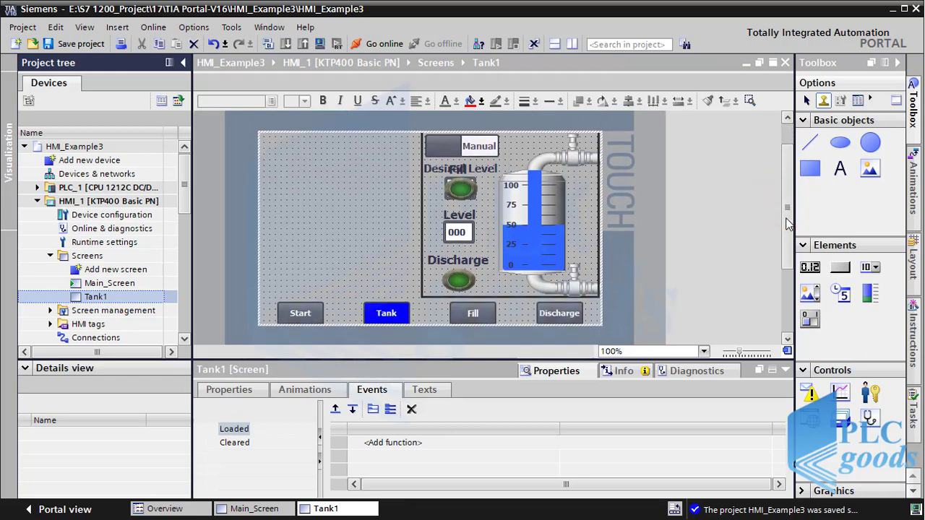
click(561, 313)
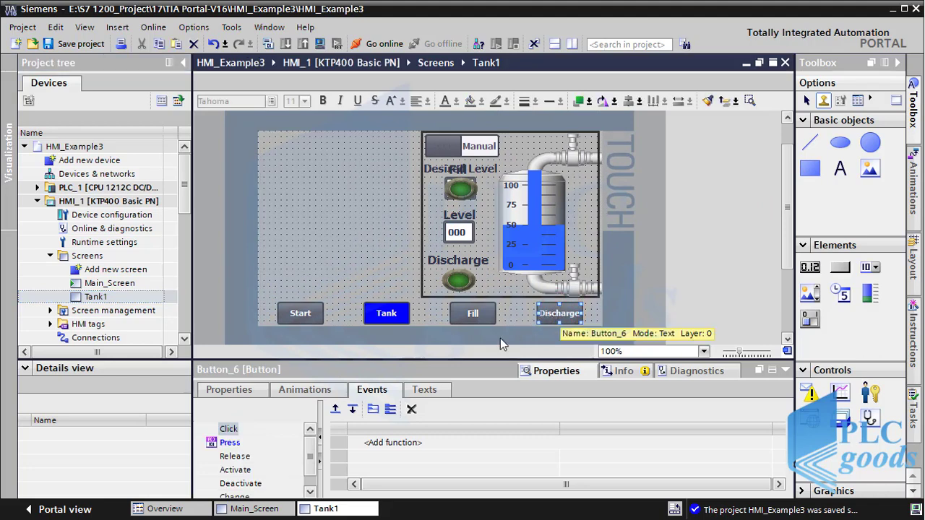
Step: Inspect the Discharge button's Appearance animation: Discharge_PB, grey at 0, flashing red at 1
click(311, 392)
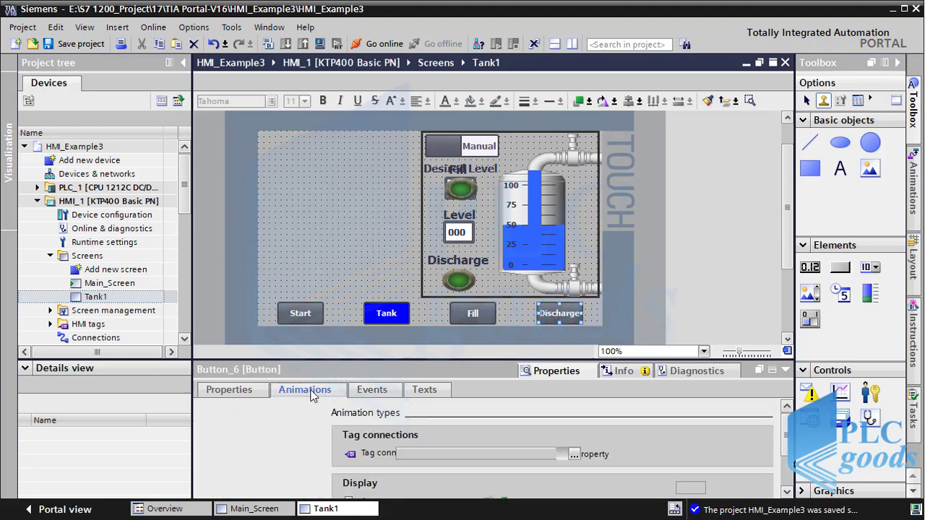
drag(436, 359, 427, 330)
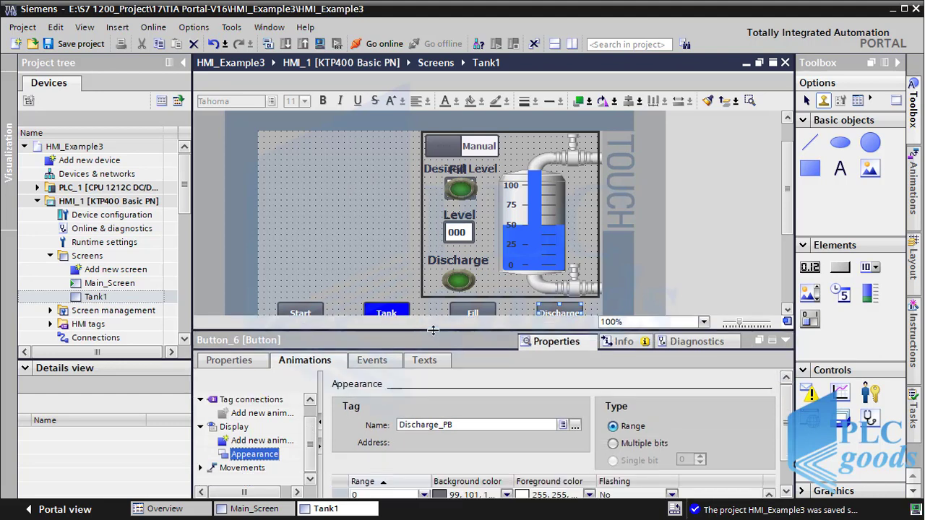
drag(788, 217, 779, 282)
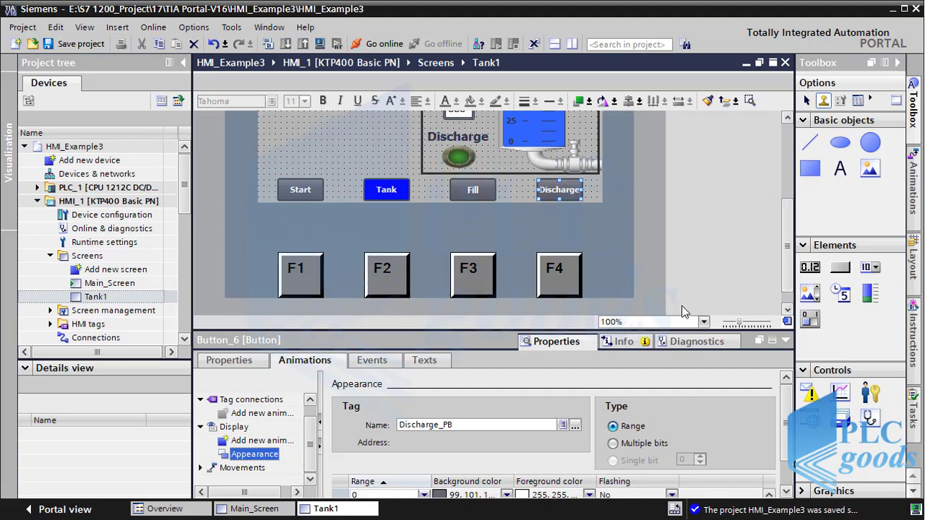
click(262, 455)
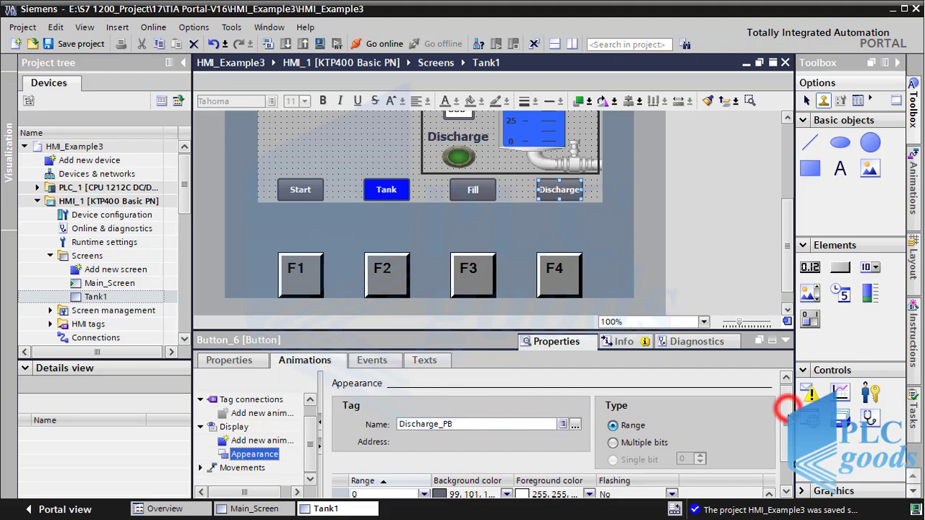
drag(786, 405, 786, 418)
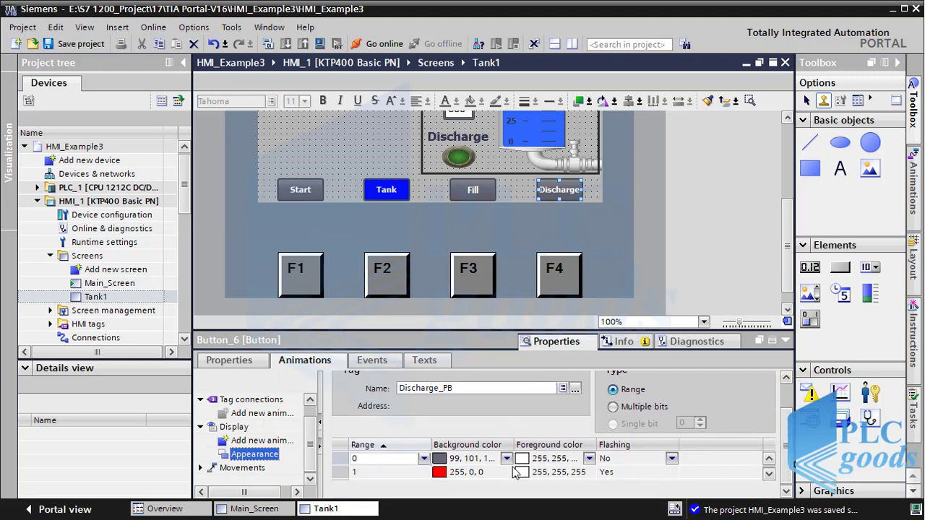
click(453, 474)
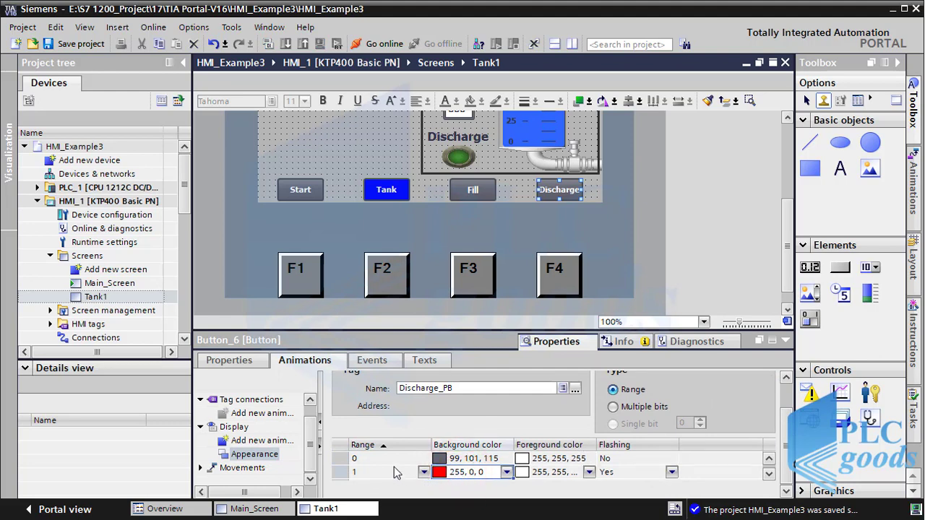
click(614, 474)
click(618, 469)
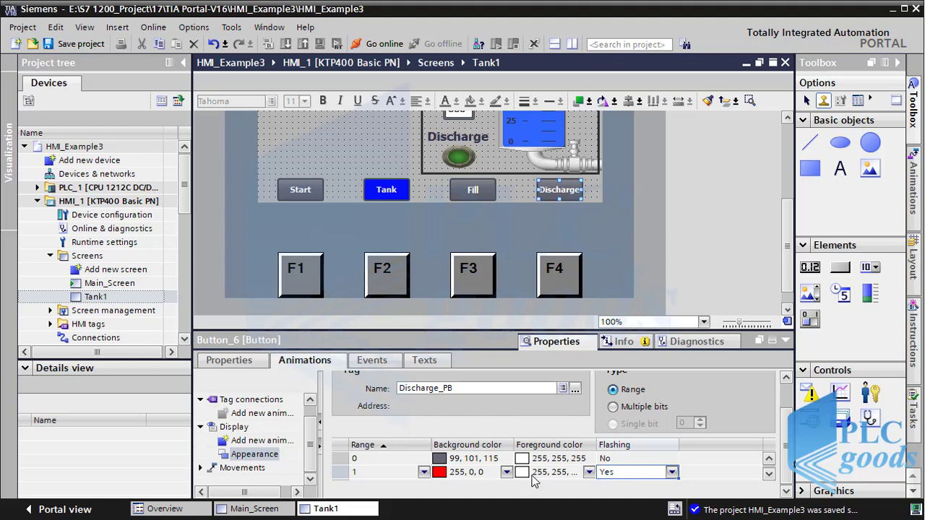
click(473, 192)
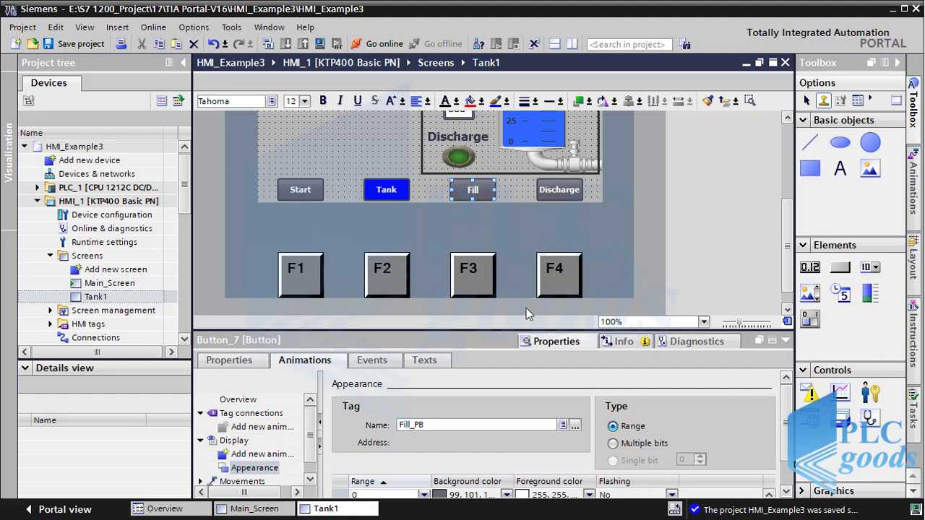
scroll(781, 416, down, 1)
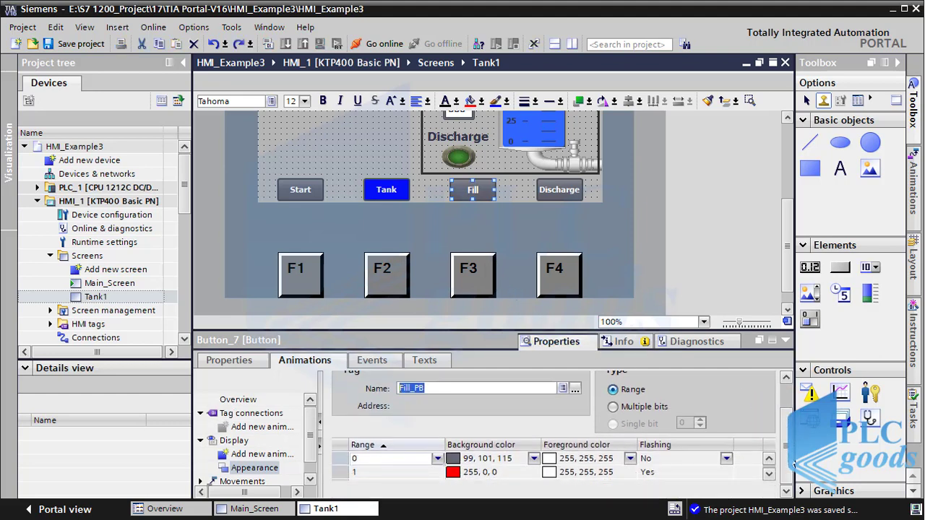
click(486, 474)
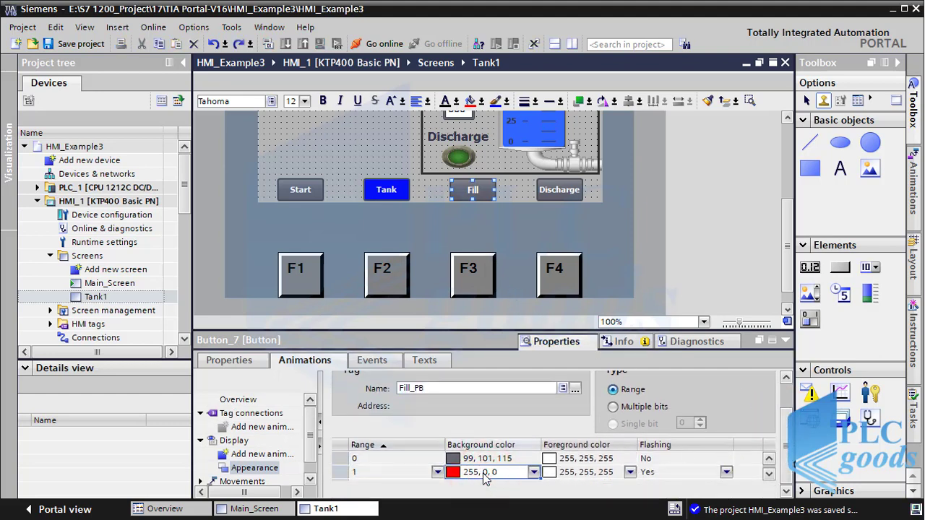
click(574, 475)
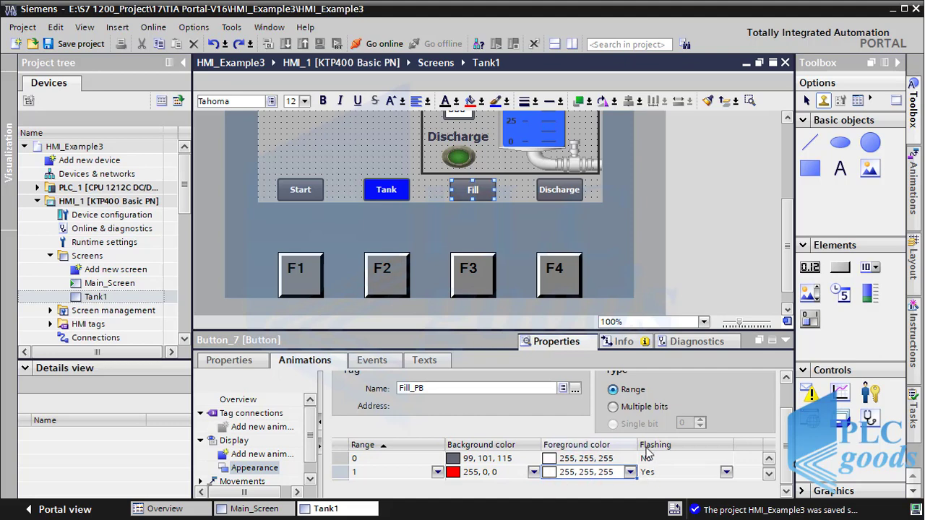
click(653, 473)
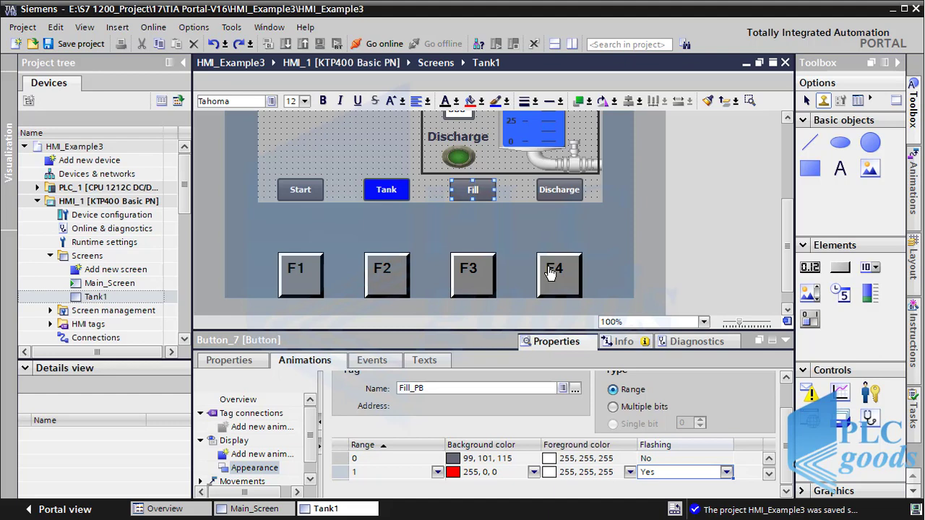
click(475, 282)
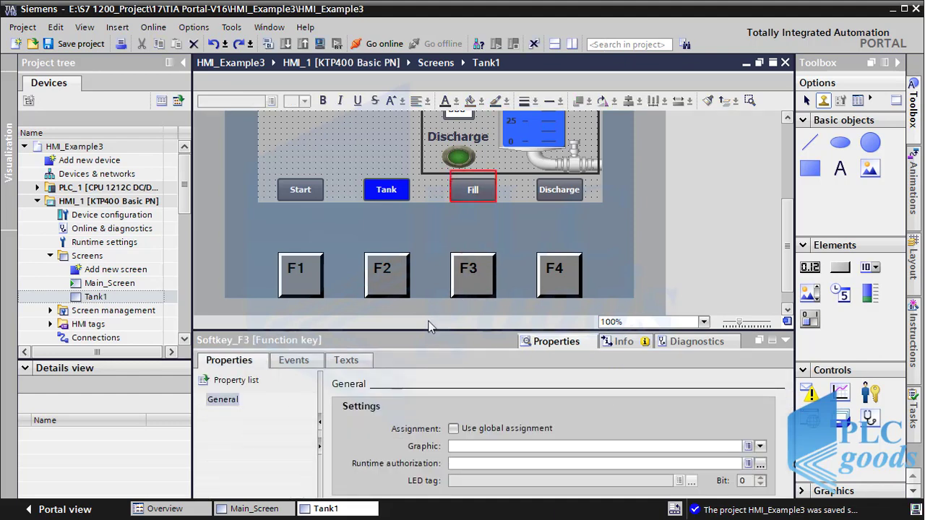
Step: Add SetBitWhileKeyPressed on tag Fill_PB to F3's Press key event
click(300, 360)
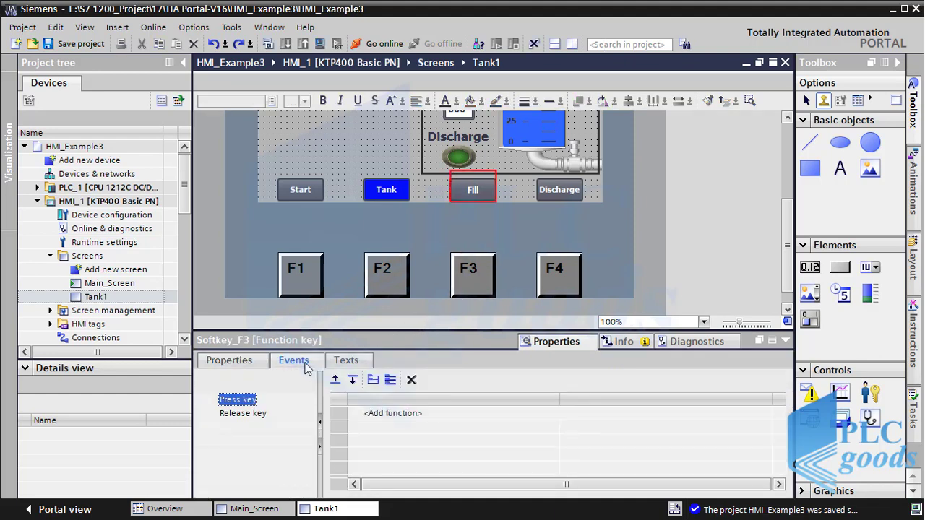
click(357, 418)
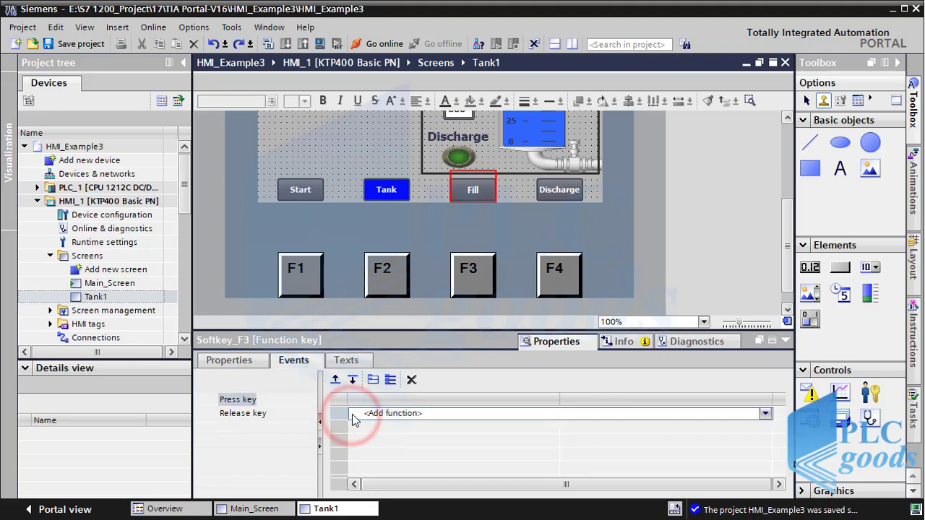
text(set)
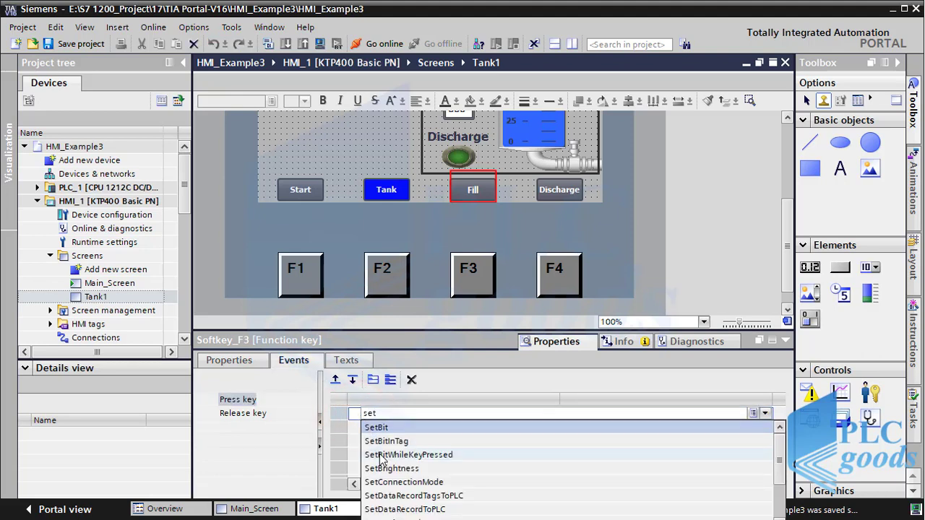
click(383, 454)
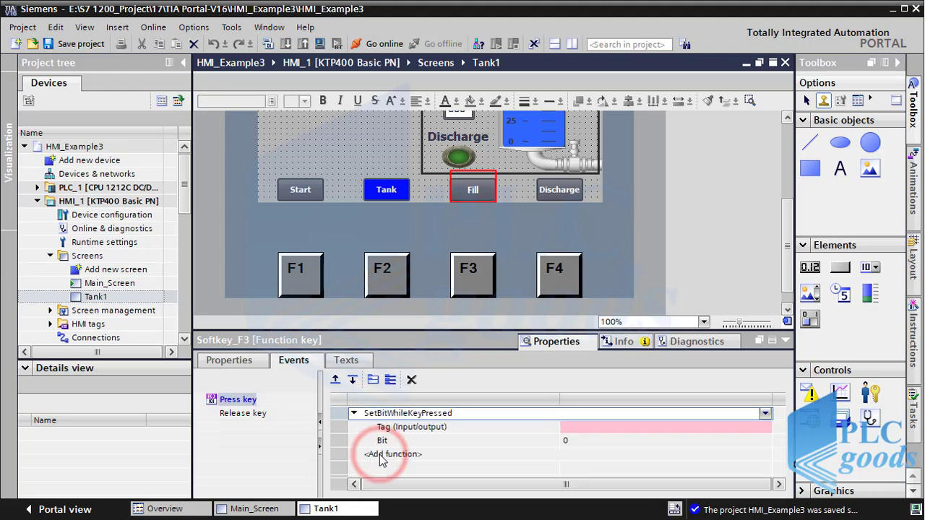
click(759, 428)
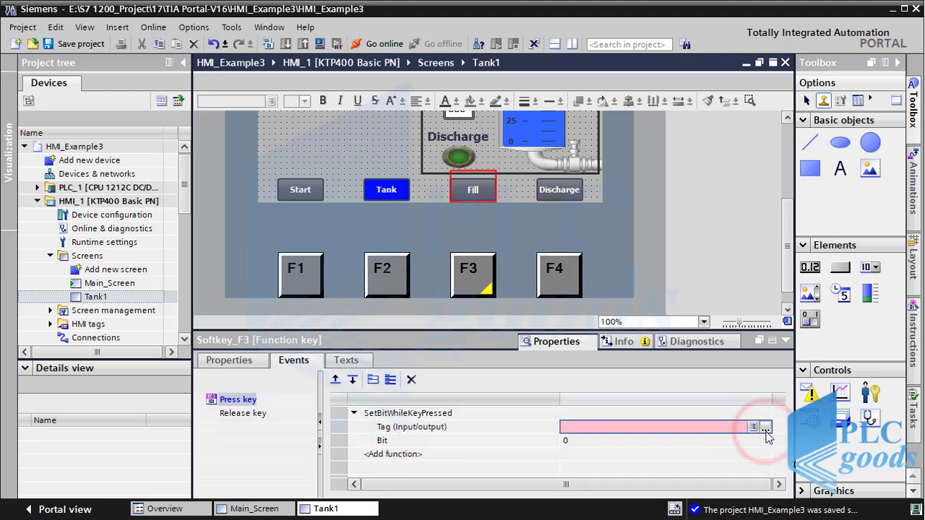
click(764, 427)
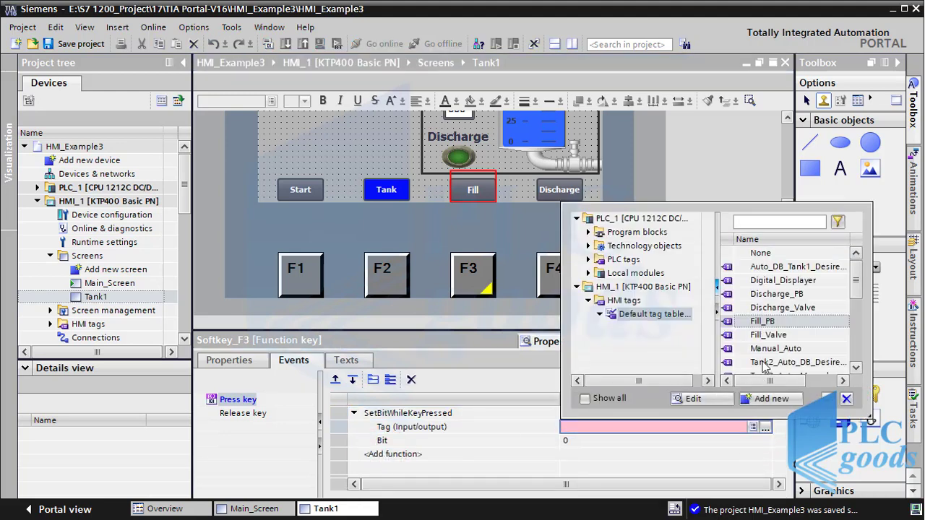
double_click(760, 322)
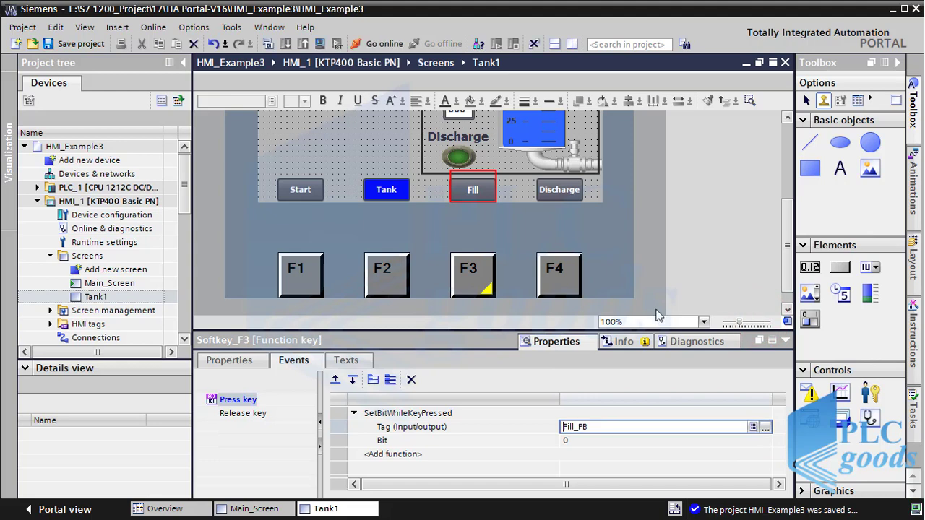
click(566, 286)
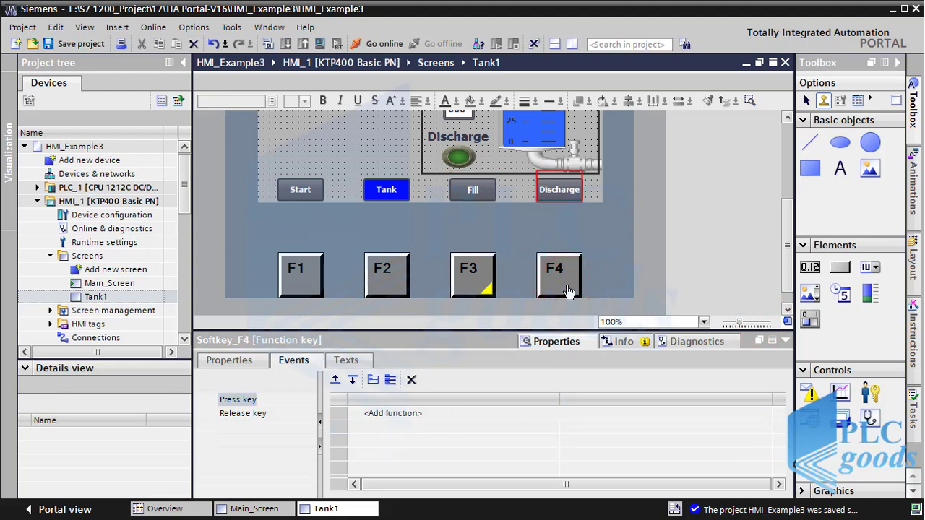
Step: Add SetBitWhileKeyPressed on tag Discharge_PB to F4's Press key event
click(419, 416)
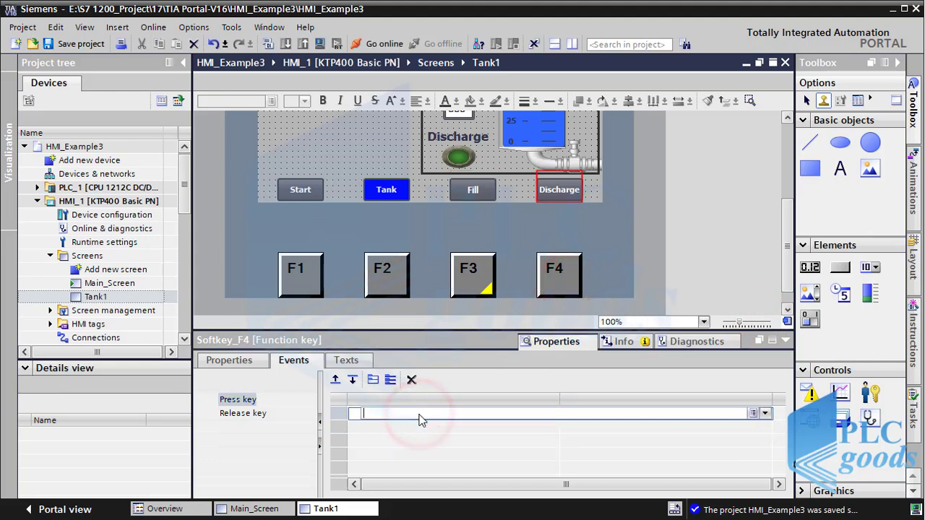
text(set)
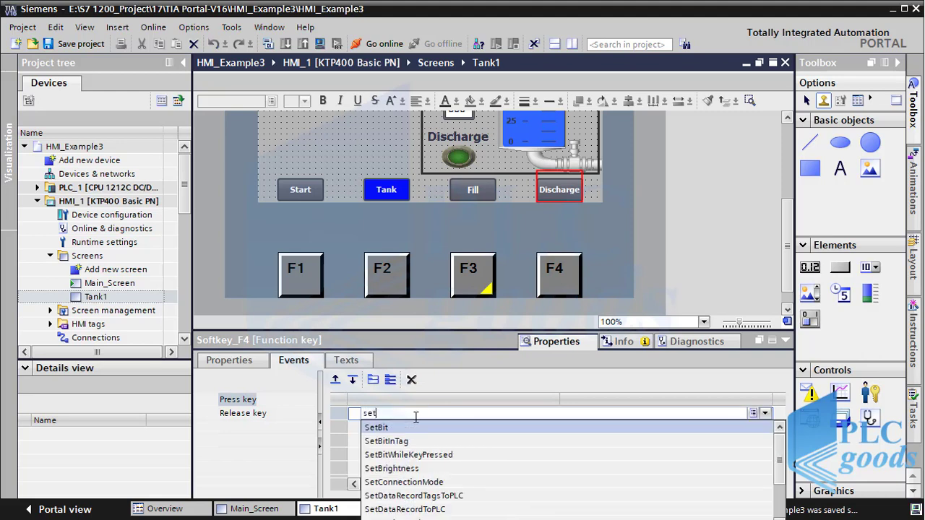
click(414, 453)
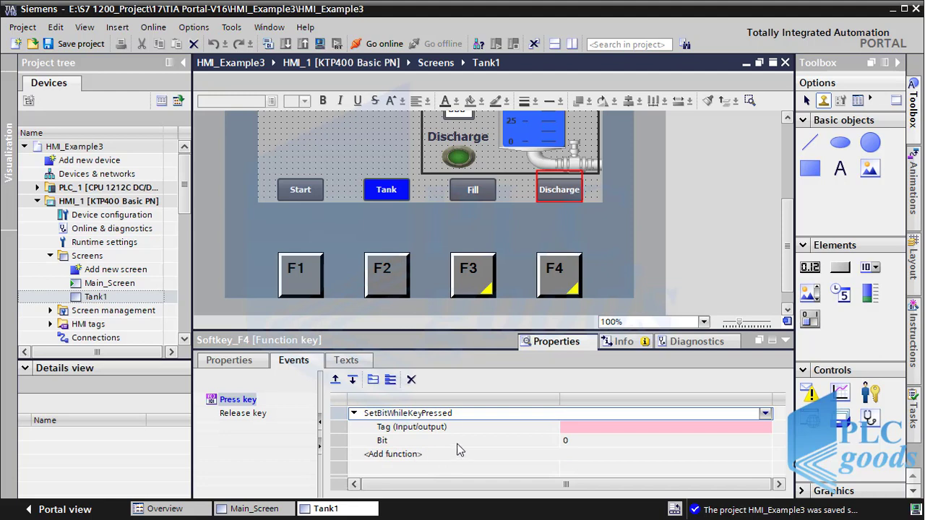
click(764, 429)
click(764, 429)
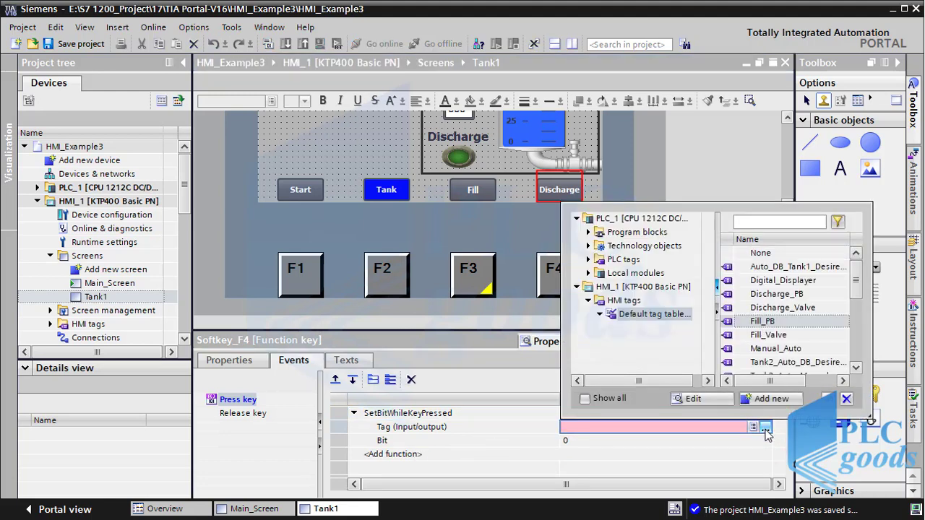
double_click(775, 297)
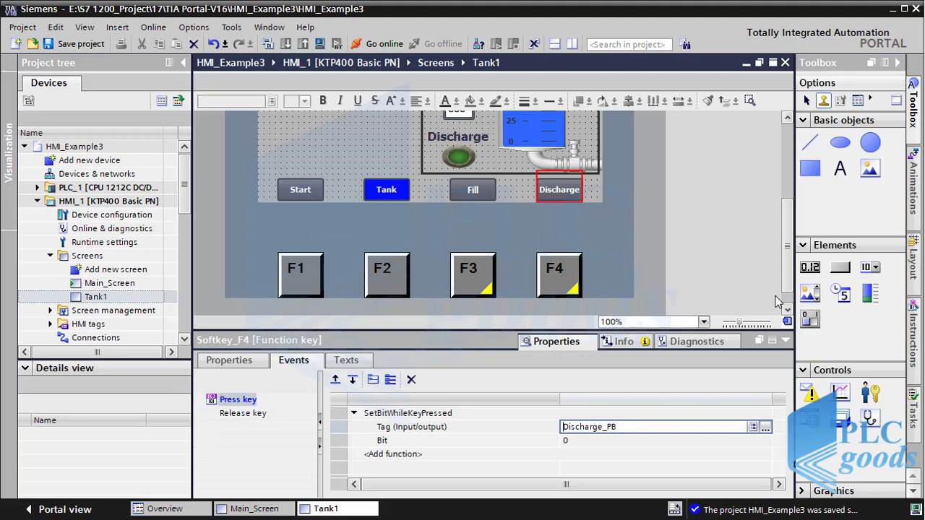
click(776, 302)
click(557, 199)
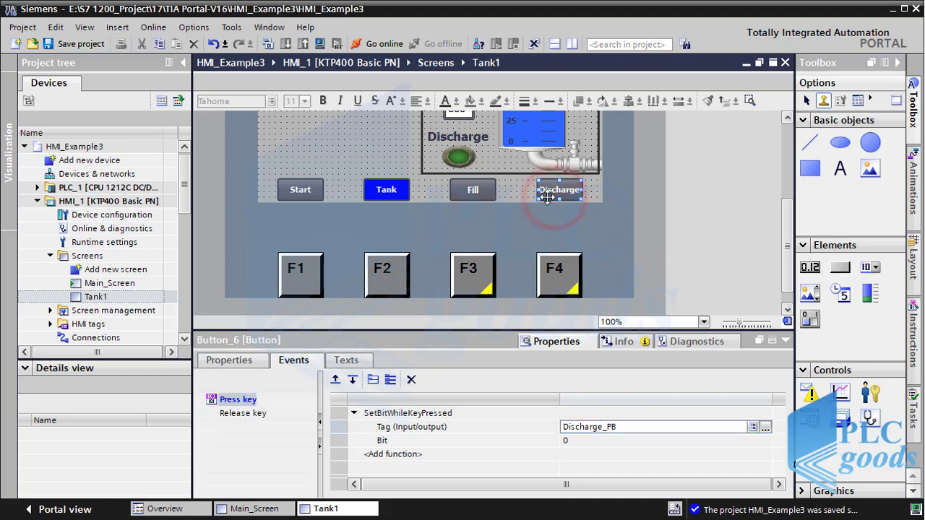
Step: Select Softkey_F3, preview the available graphics, and assign Down_Arrow as its graphic
click(474, 195)
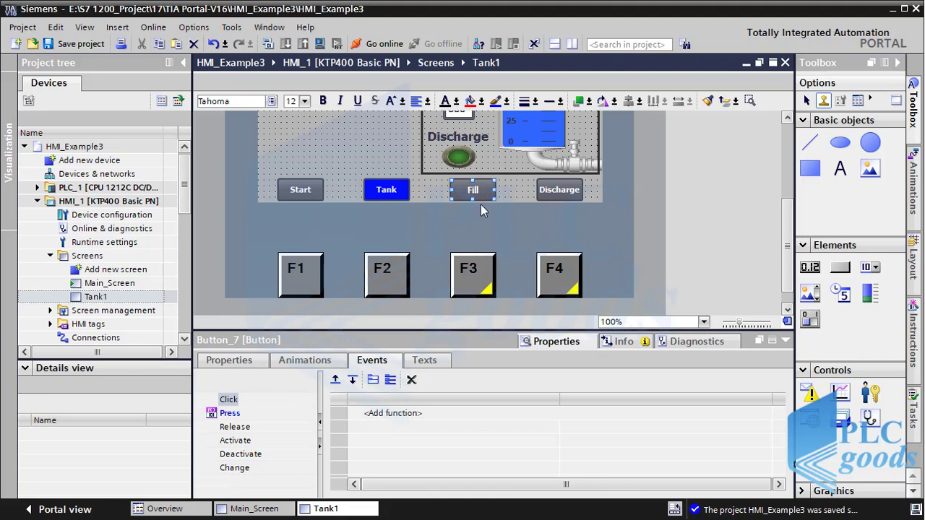
click(474, 270)
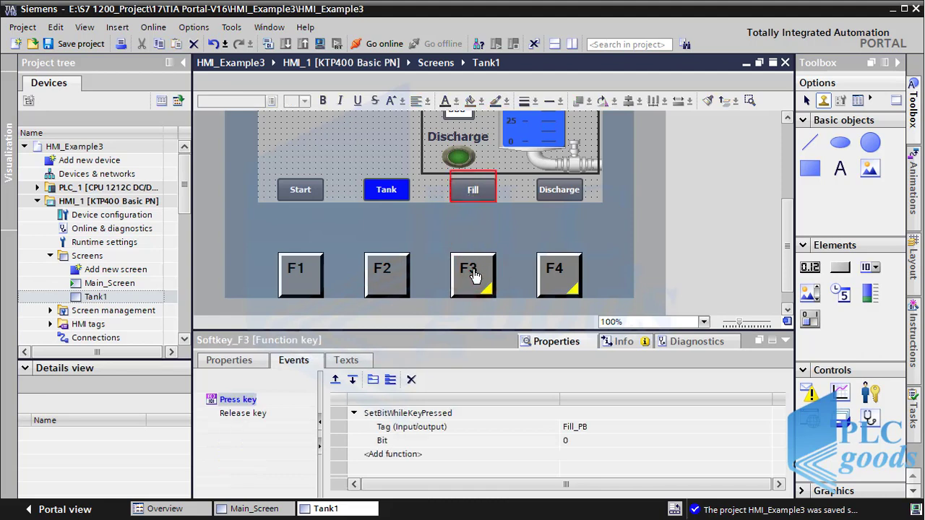
click(235, 366)
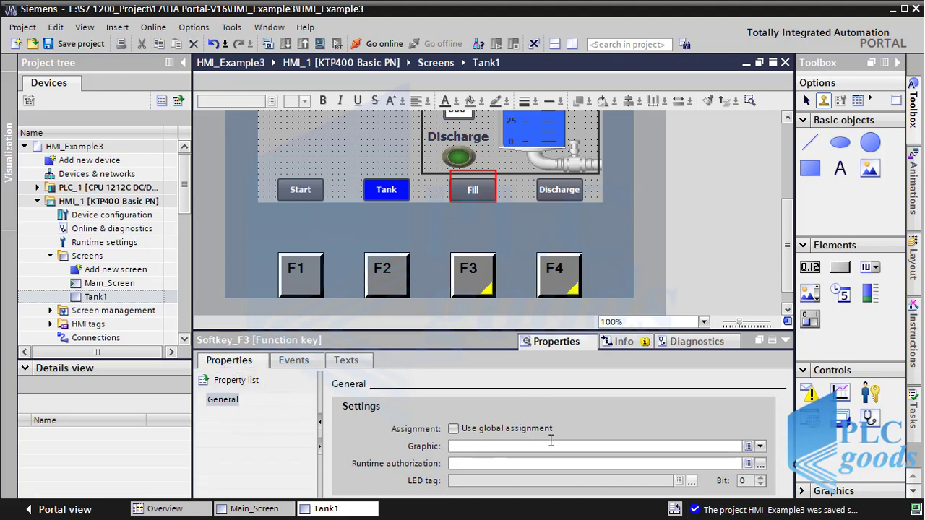
click(760, 446)
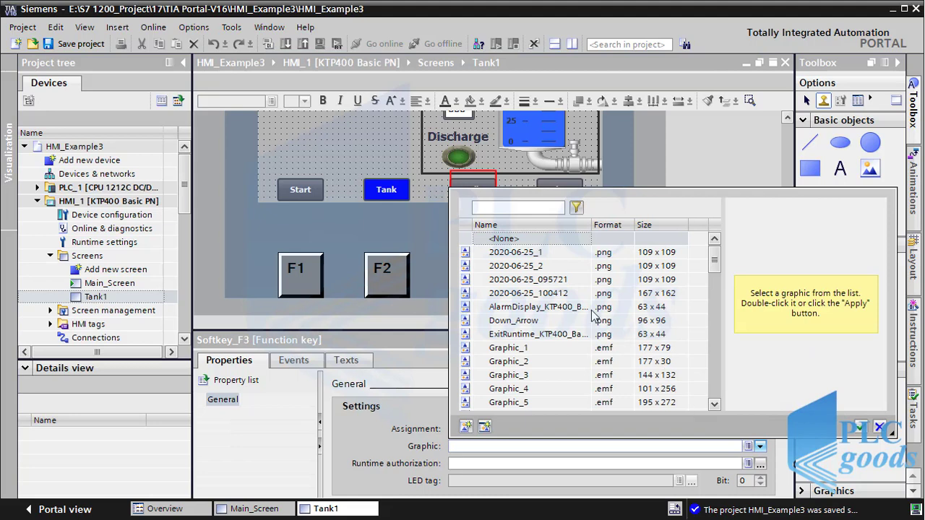
click(531, 254)
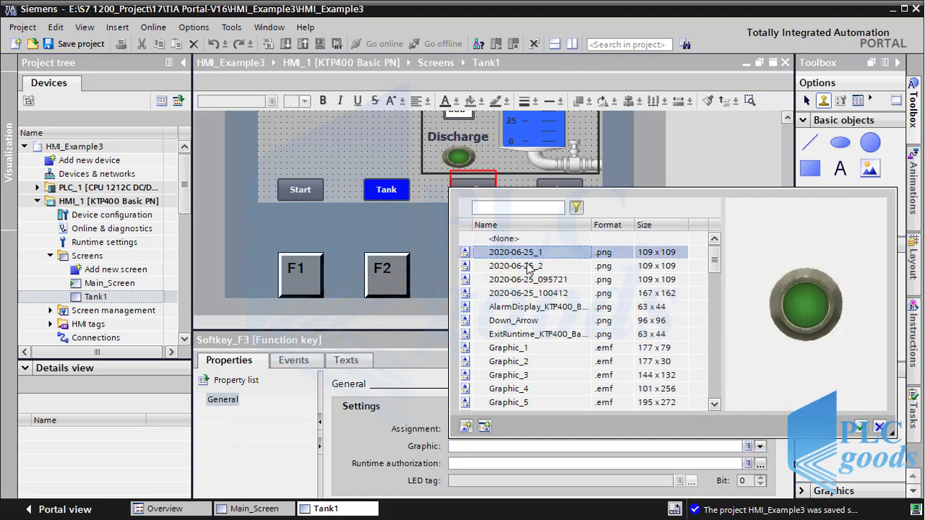
click(531, 267)
click(531, 277)
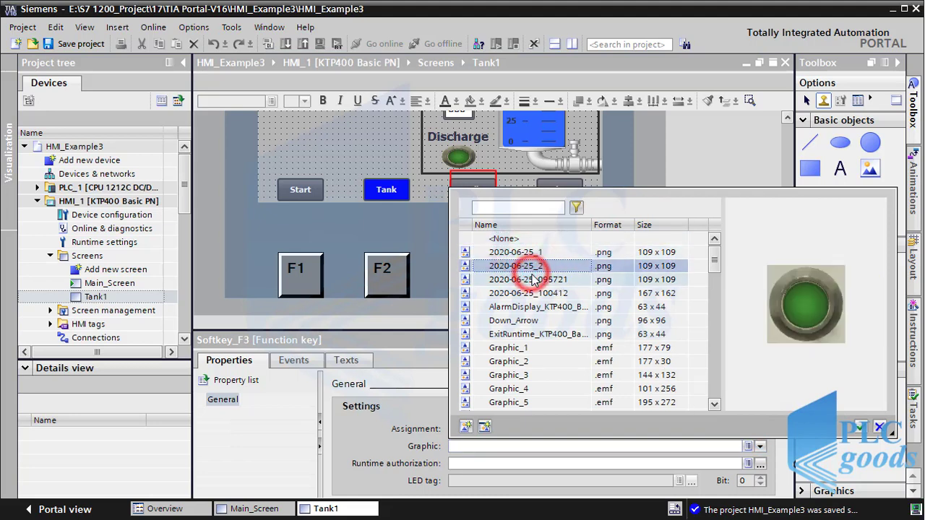
click(527, 321)
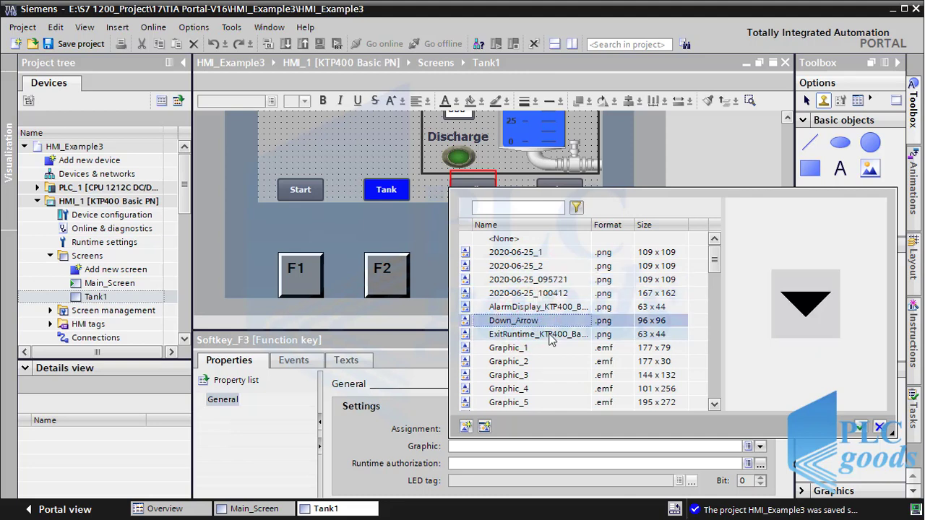
click(859, 427)
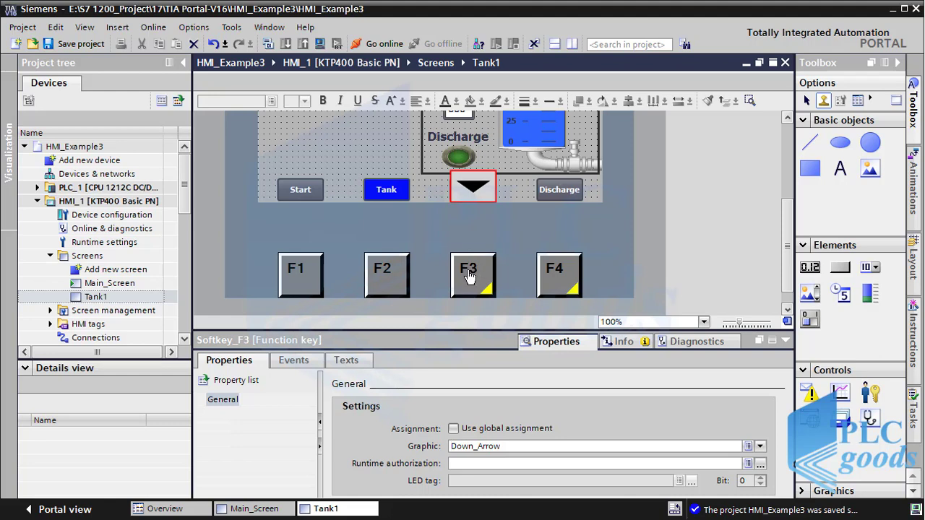
Step: Delete Down_Arrow from F3's Graphic field so it stays empty
click(500, 446)
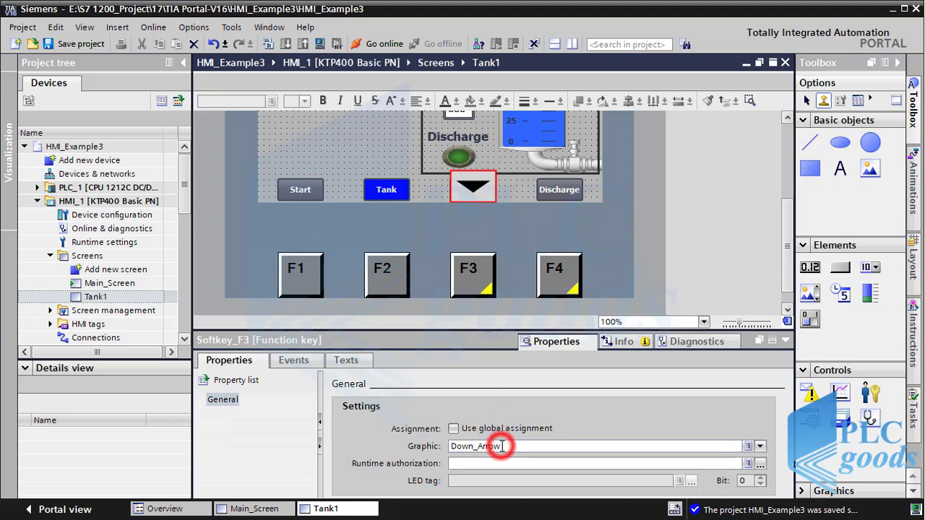
double_click(450, 446)
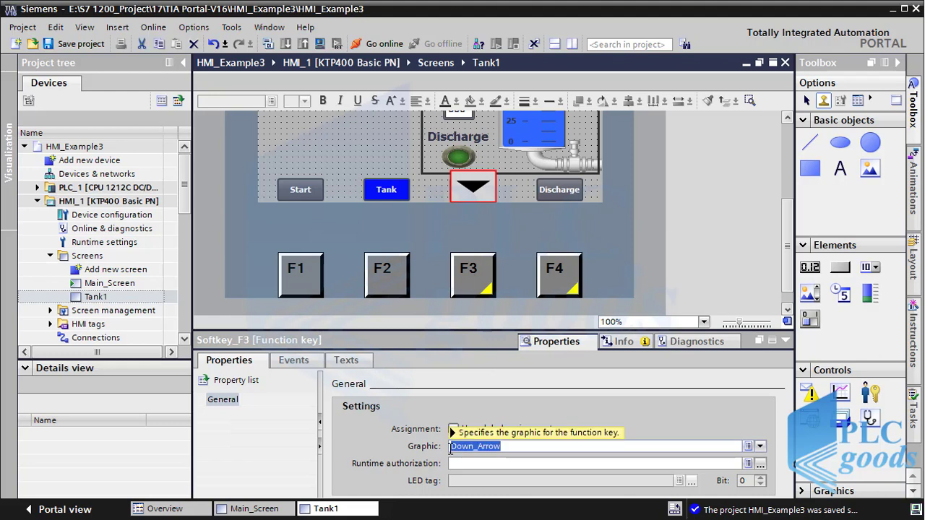
key(Delete)
key(Return)
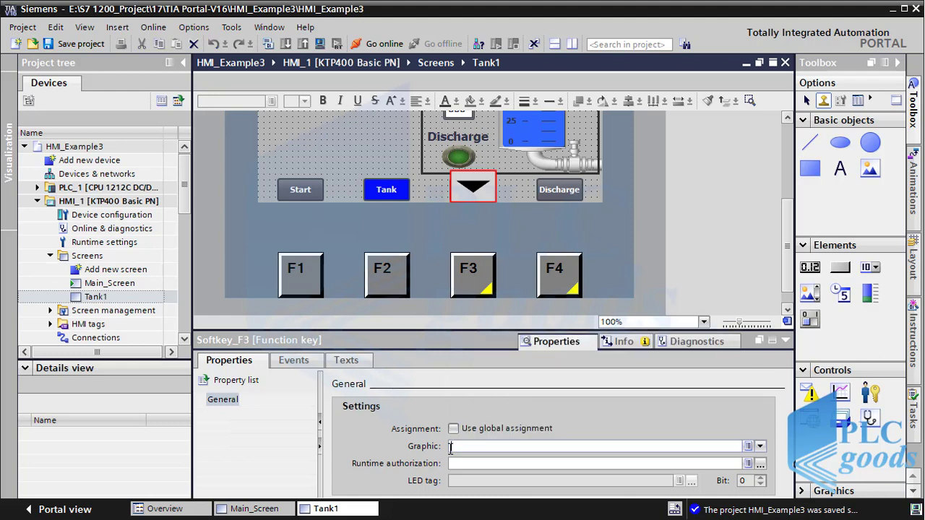
click(459, 462)
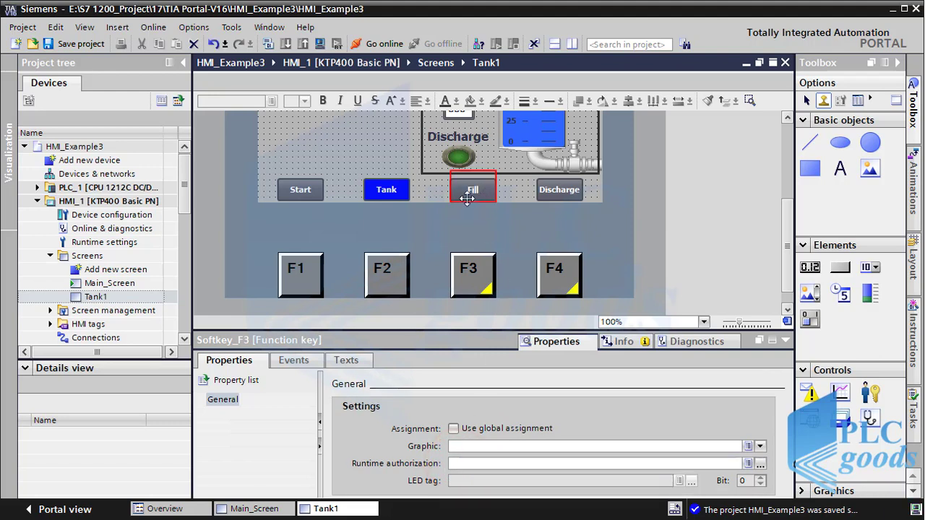
Step: On Main_Screen, assign User administration > ShowLogonDialog to F3's Press key event
click(115, 285)
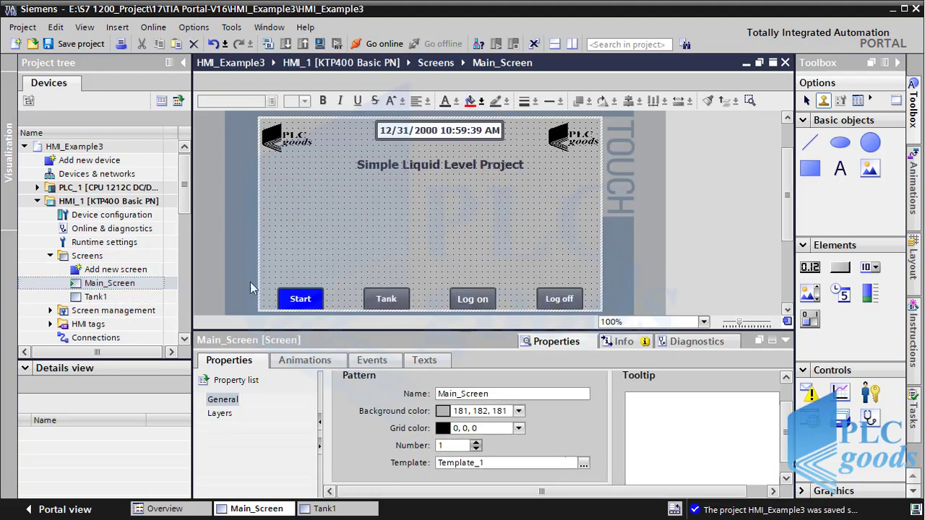
drag(788, 209, 788, 260)
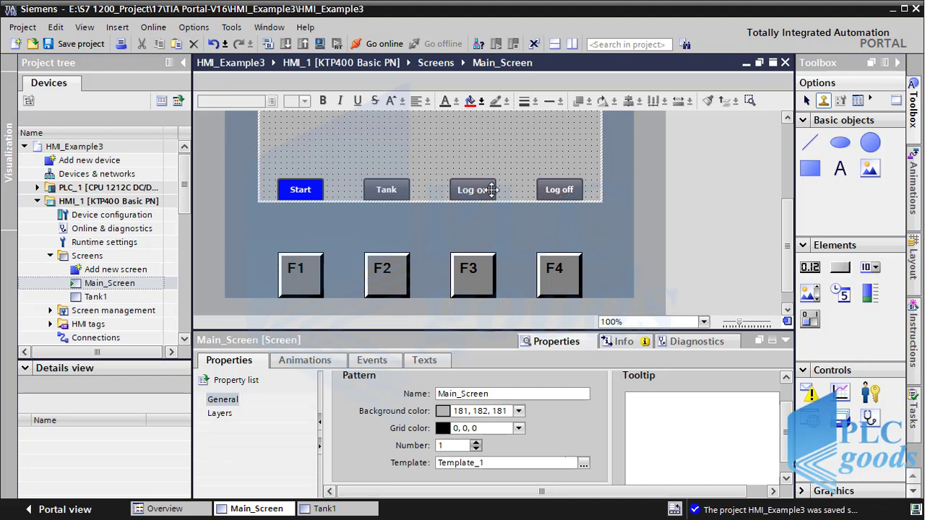
click(473, 278)
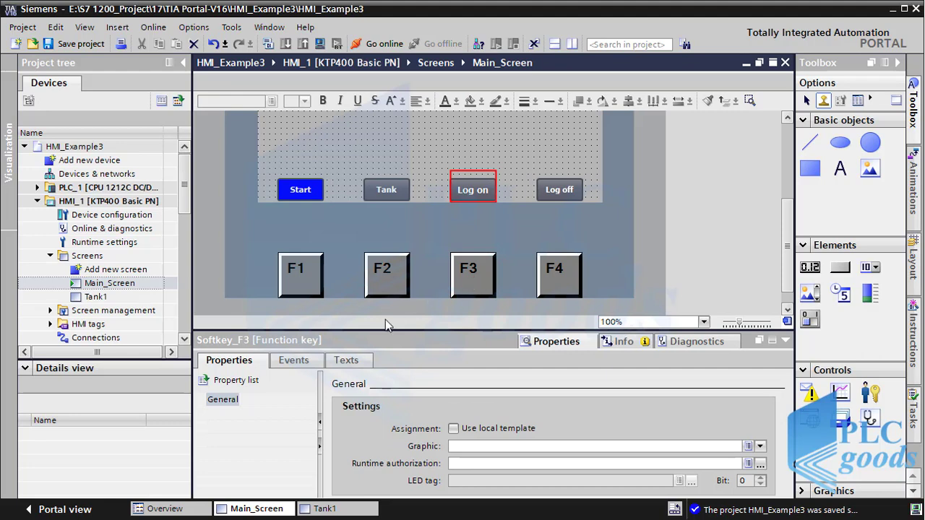
click(298, 360)
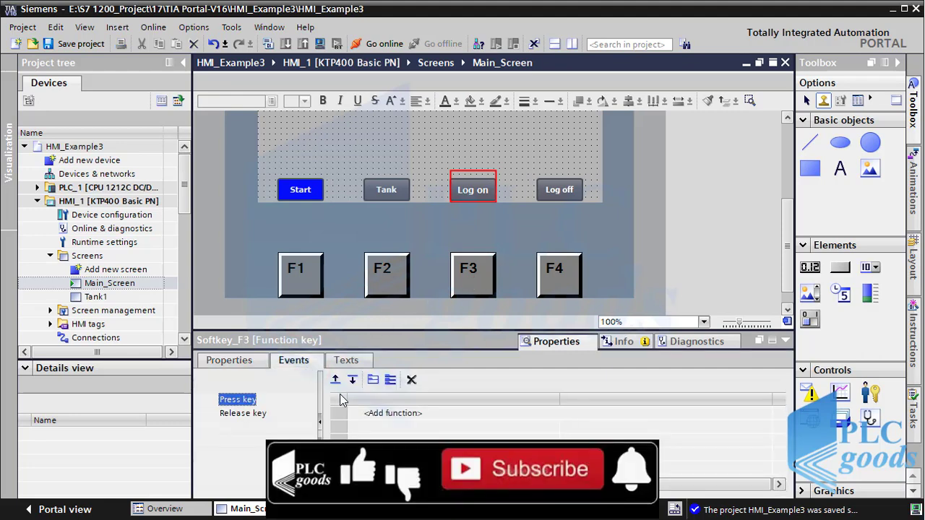
click(366, 413)
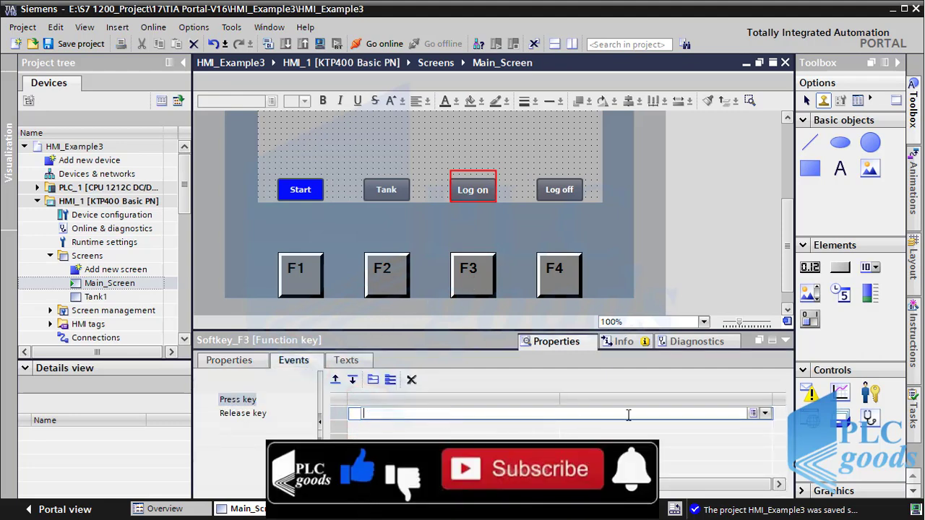
click(765, 413)
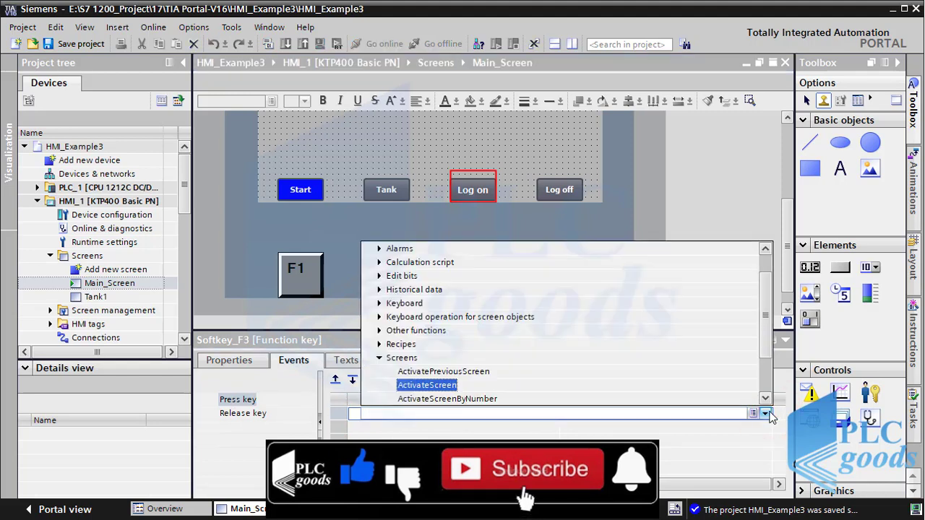
click(379, 358)
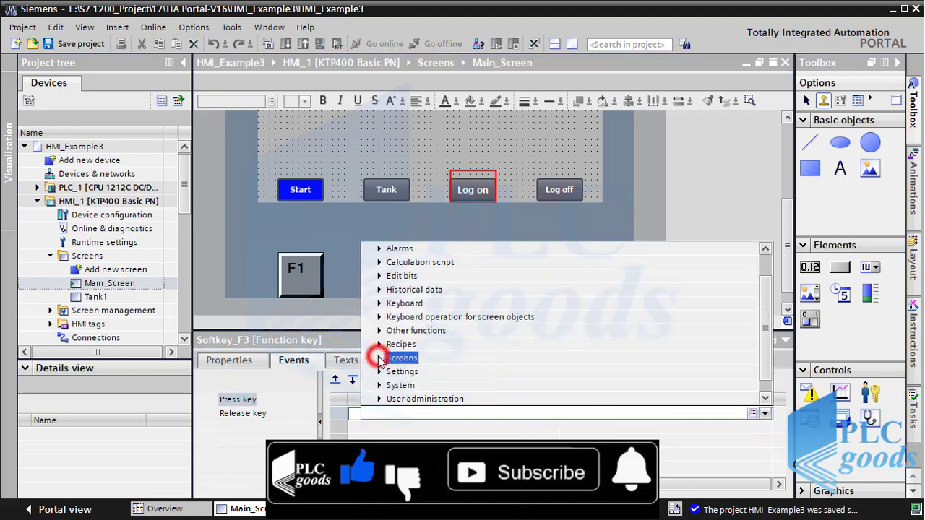
click(379, 400)
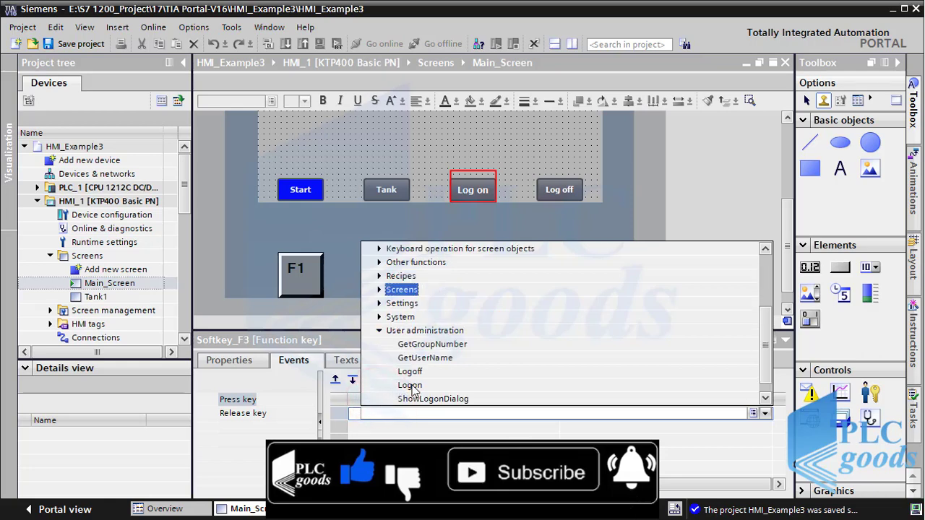
click(432, 399)
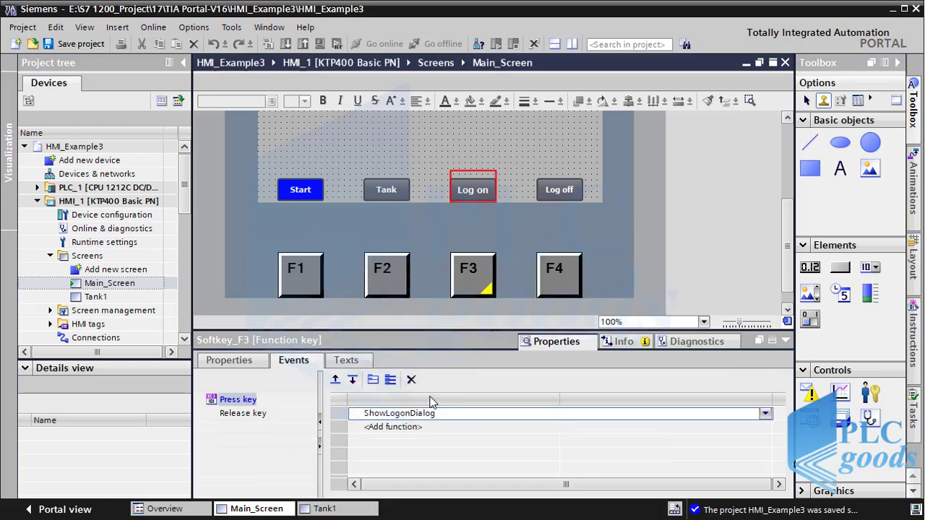
Step: Add User administration > Logoff to F4's Press key event, then save the project
click(557, 284)
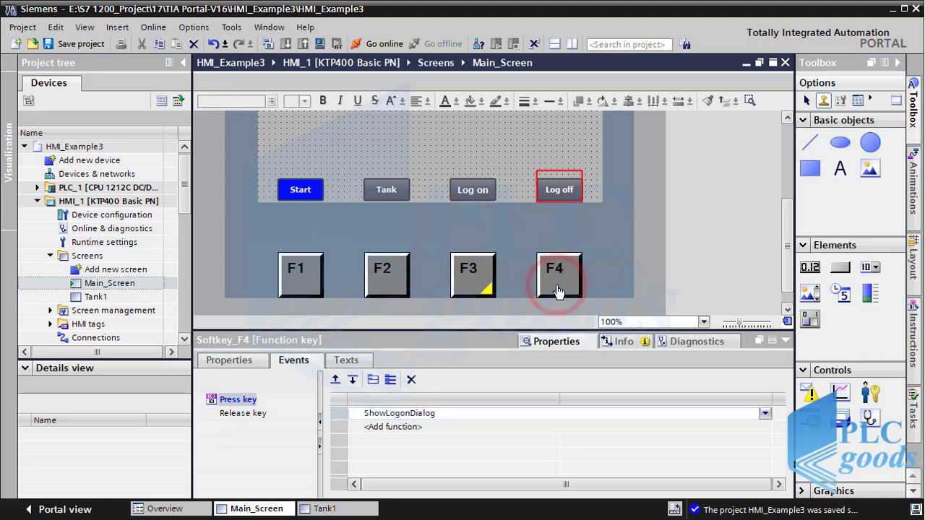
click(557, 413)
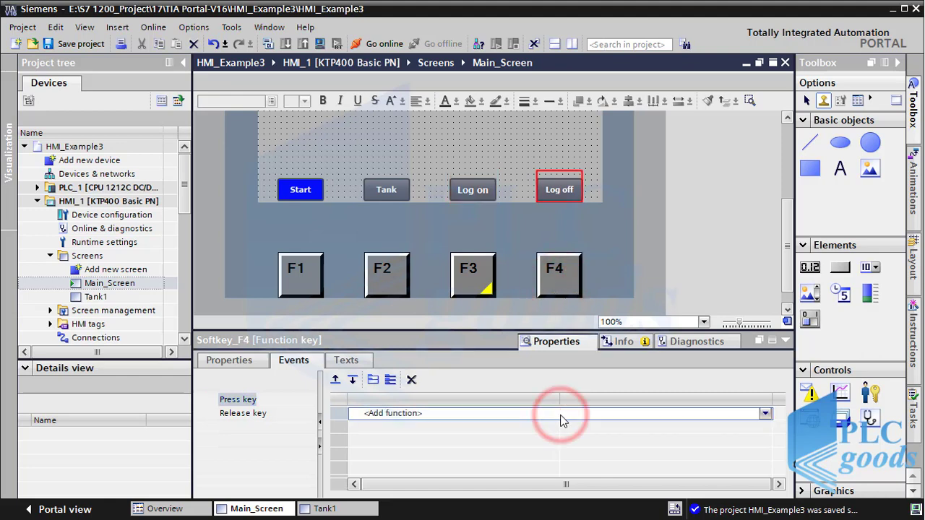
click(764, 414)
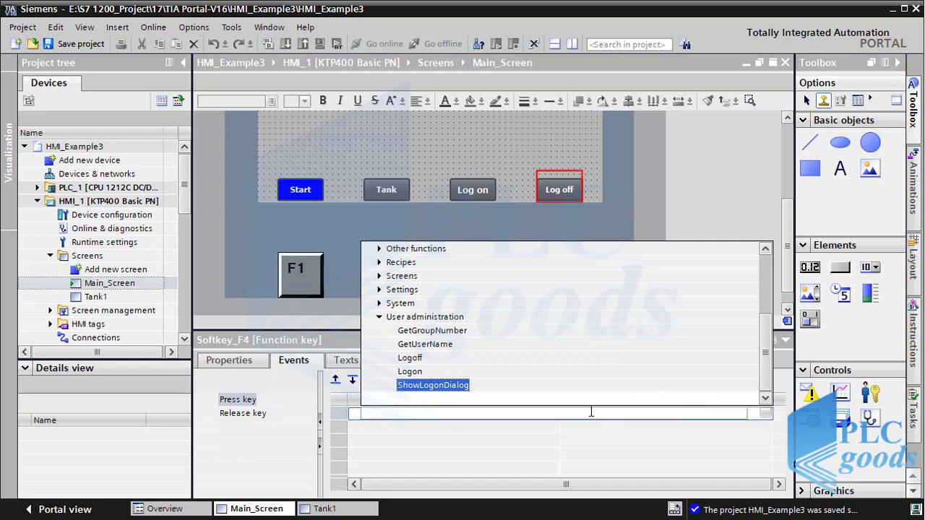
click(405, 358)
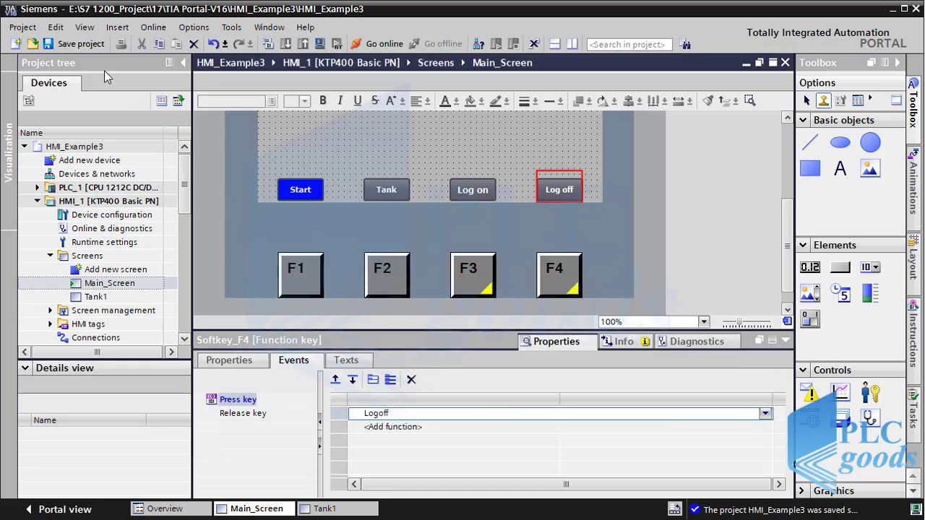
click(89, 45)
Step: Compile the HMI with 0 errors and run the RT Simulator on the 'Simple Liquid Level Project' screen
click(321, 44)
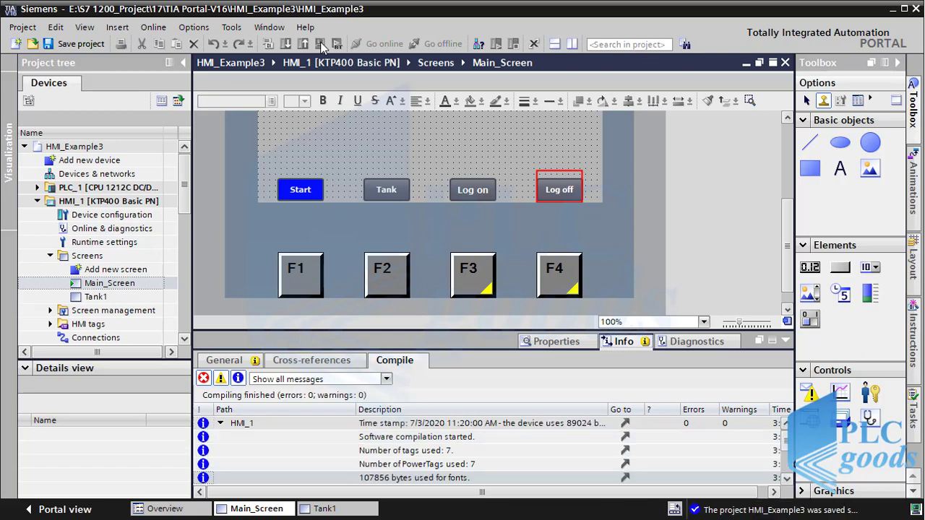
key(alt+Tab)
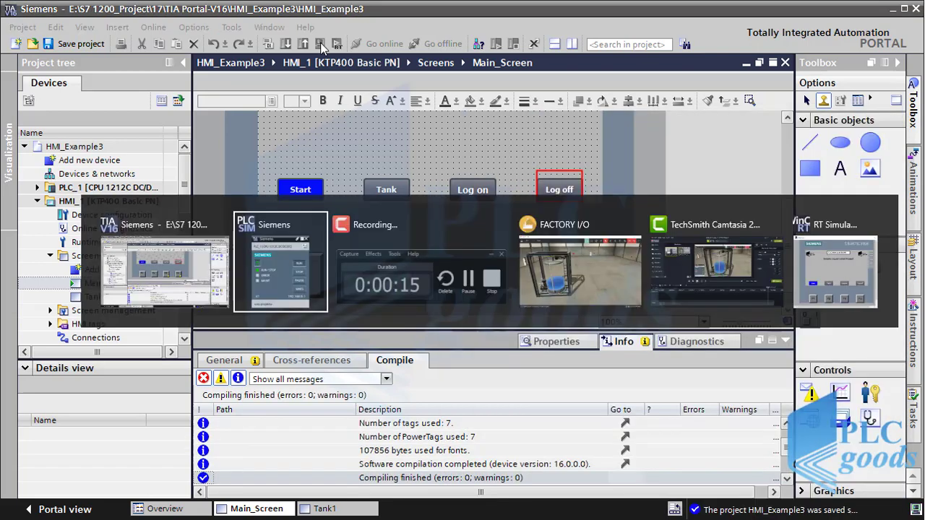
key(alt+Tab)
key(alt+Tab)
key(alt+Tab)
key(alt+Tab)
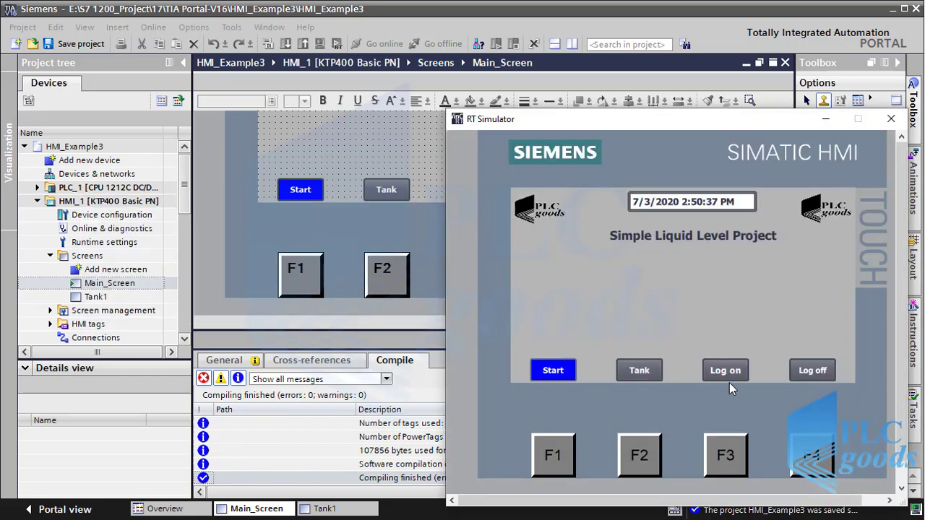
Step: Log on to the simulated HMI through the login dialog
click(726, 377)
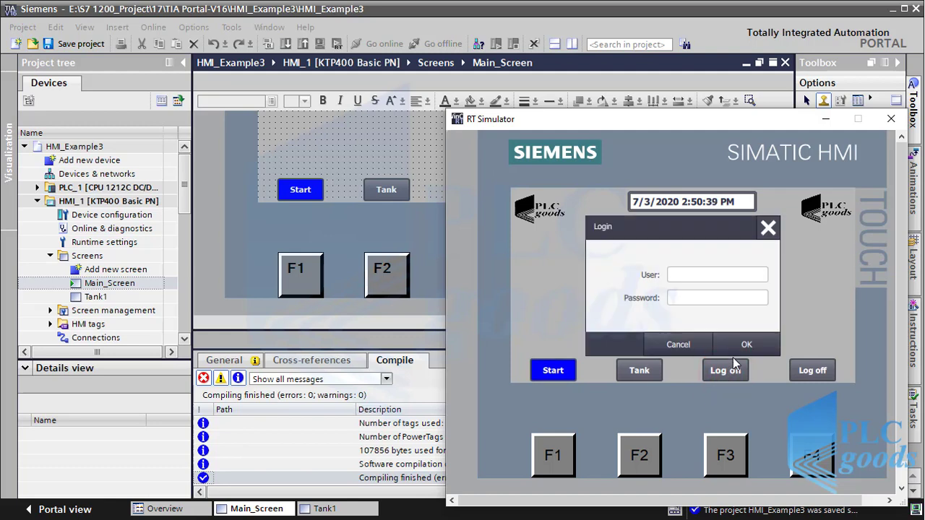
click(733, 353)
click(721, 452)
click(732, 347)
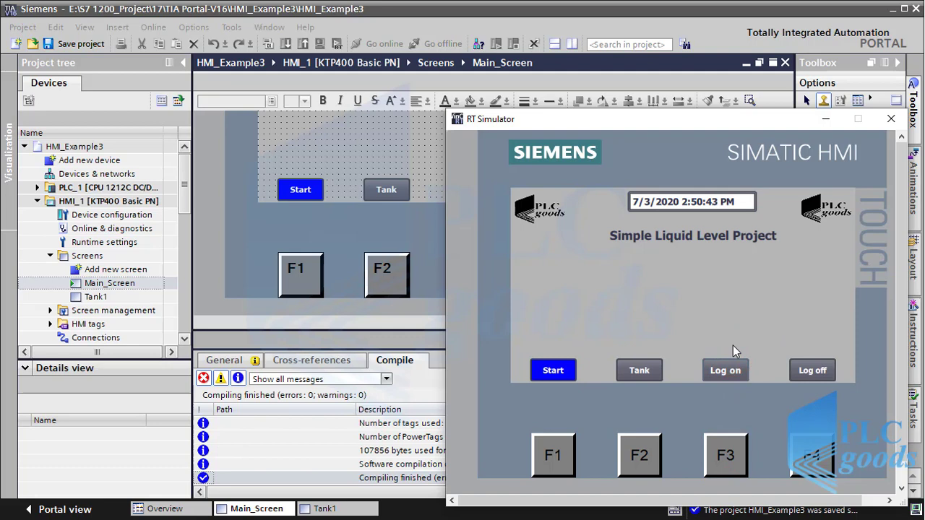
Step: On the Tank screen, fill the tank with F3 and discharge it with F4, then close the simulator
click(639, 370)
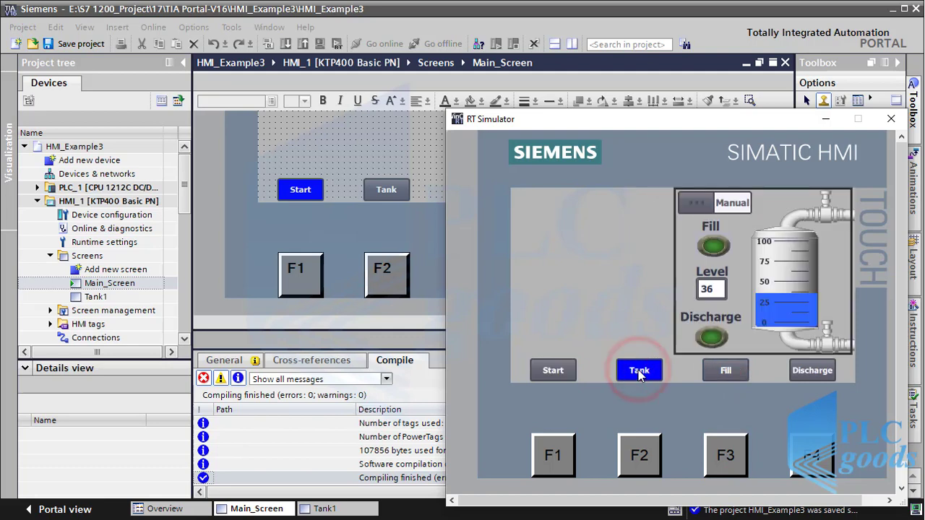
click(716, 452)
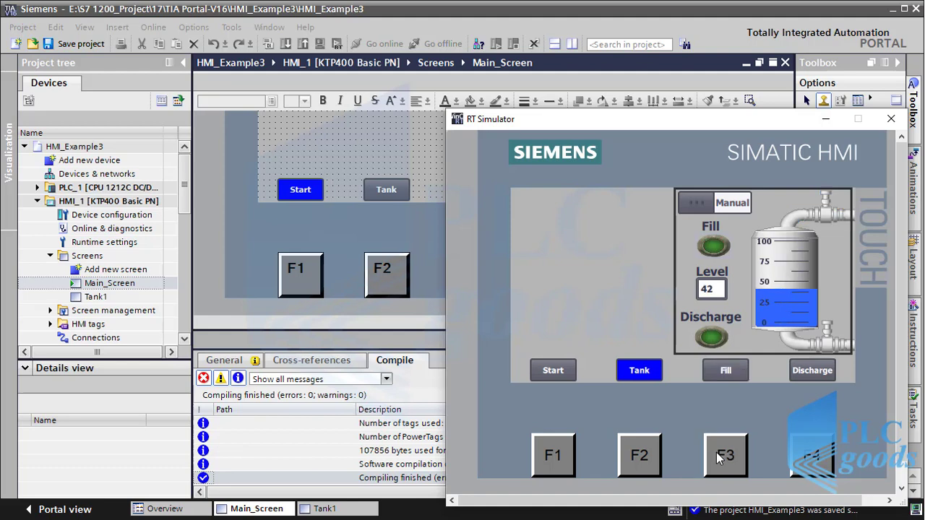
click(804, 460)
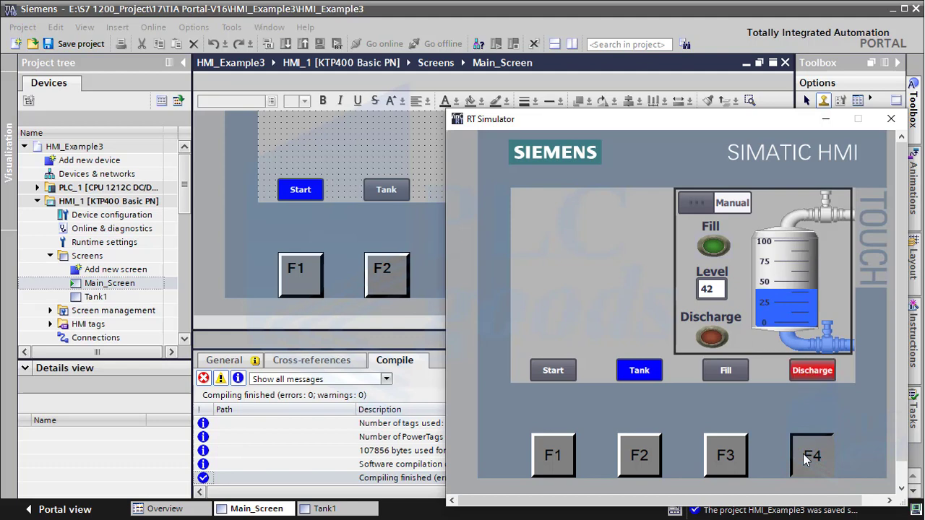
click(807, 460)
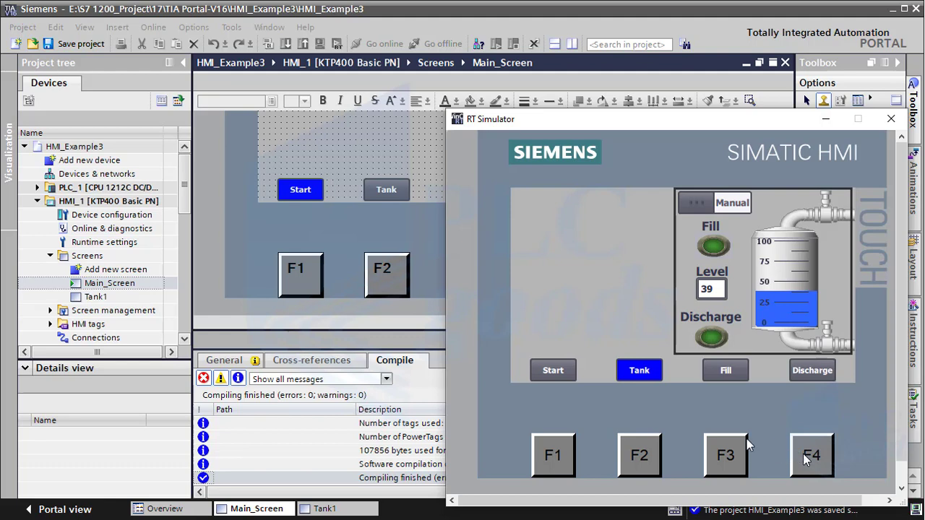
key(alt+F4)
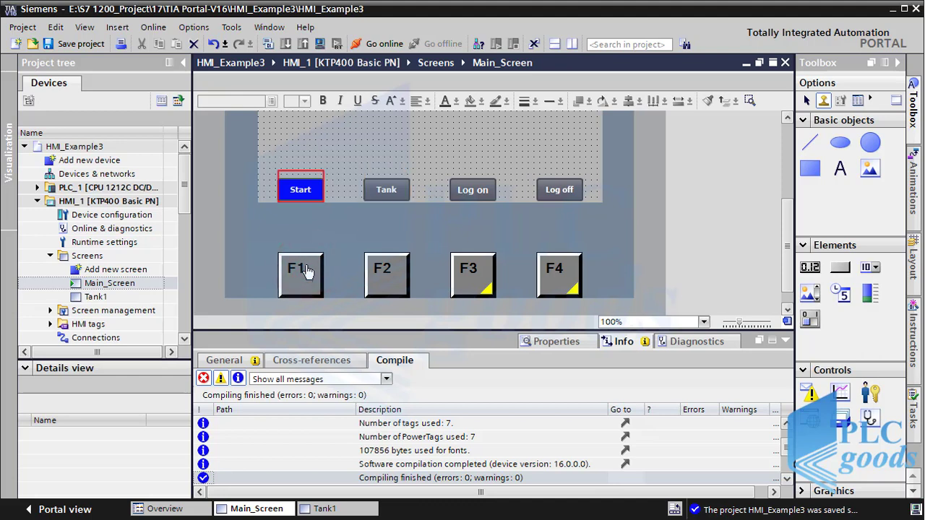
Step: Untick 'Use local template' for F3 so it runs its own ShowLogonDialog press action
click(535, 342)
click(258, 360)
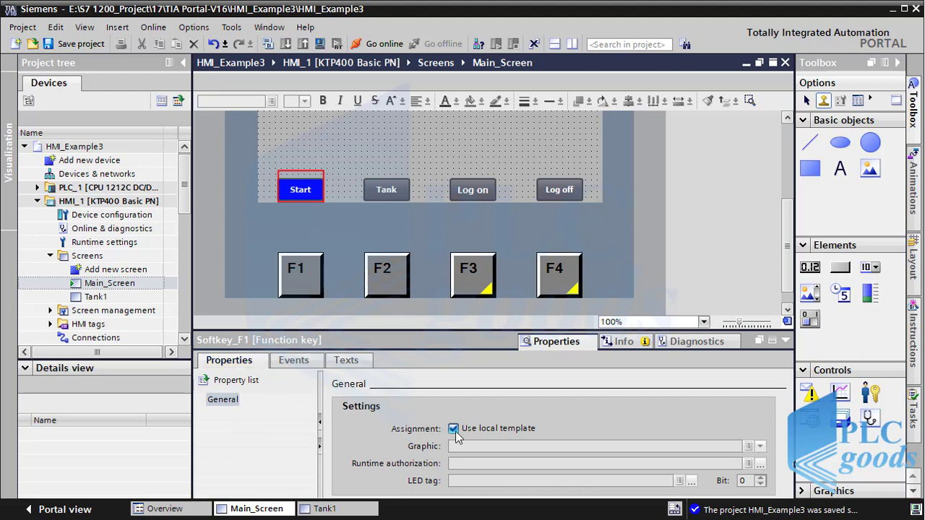
click(480, 278)
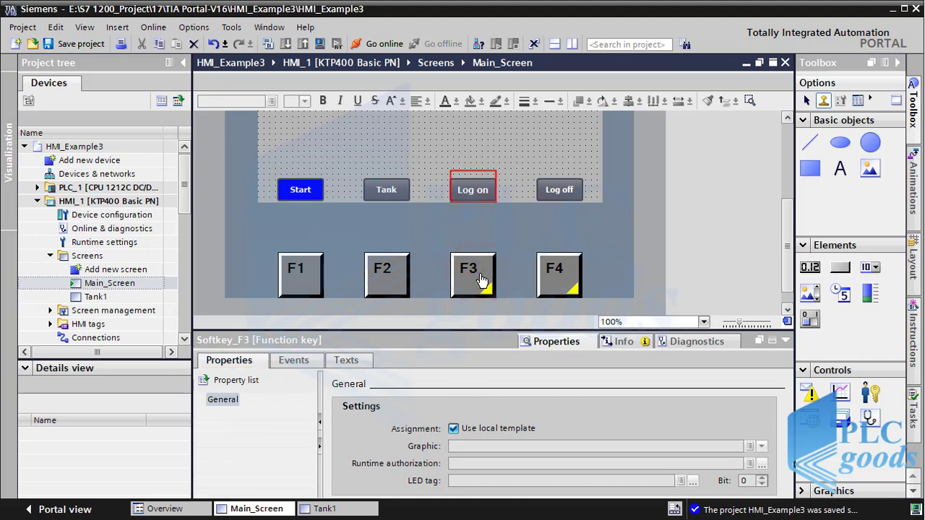
click(453, 429)
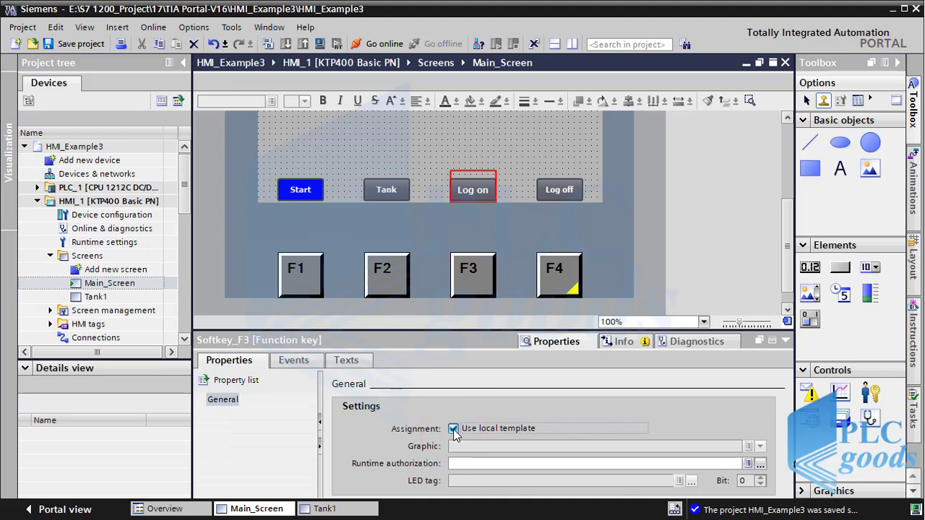
click(303, 366)
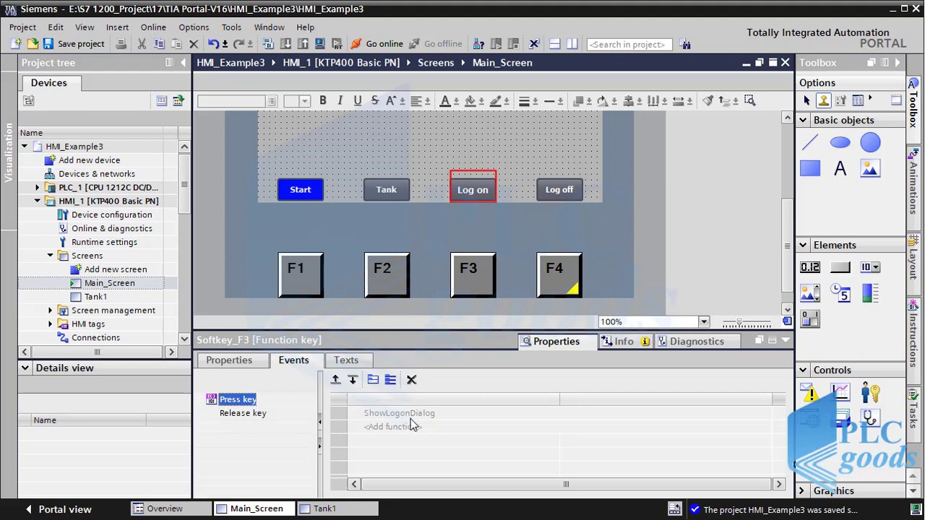
click(255, 361)
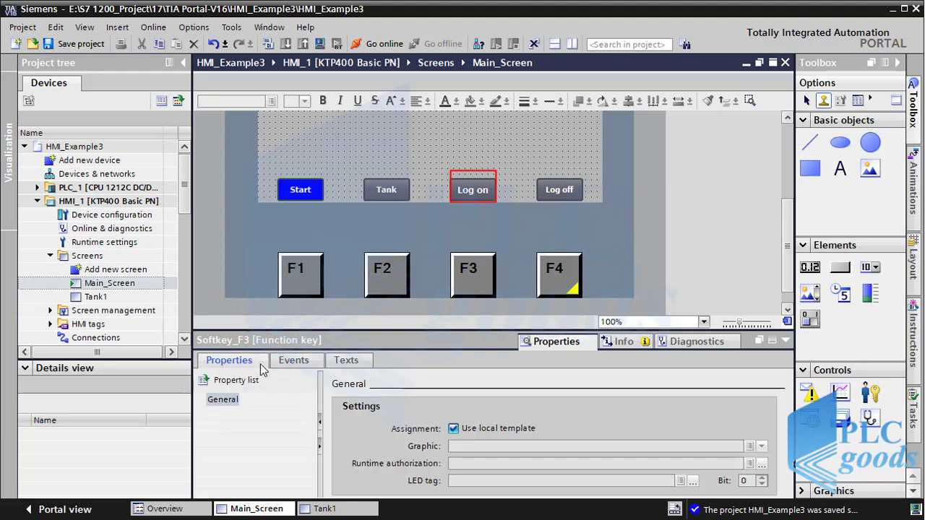
click(454, 429)
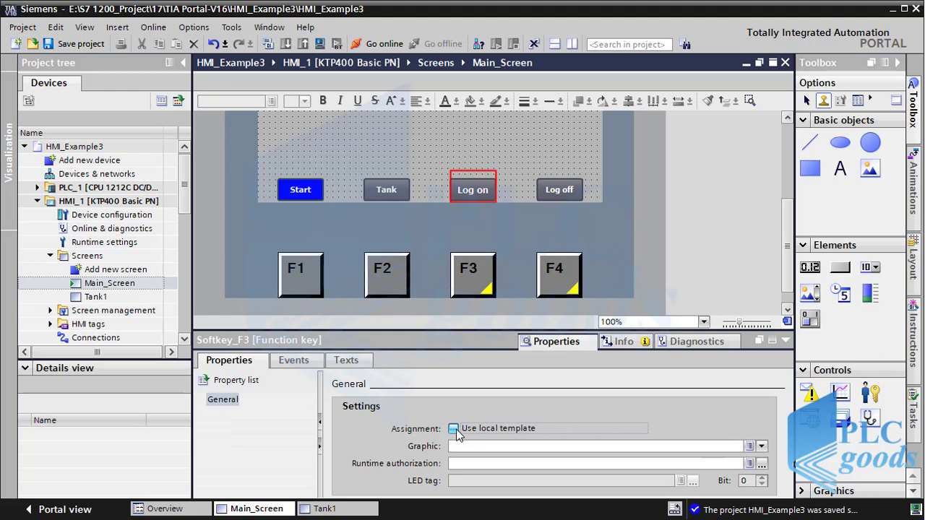
click(302, 361)
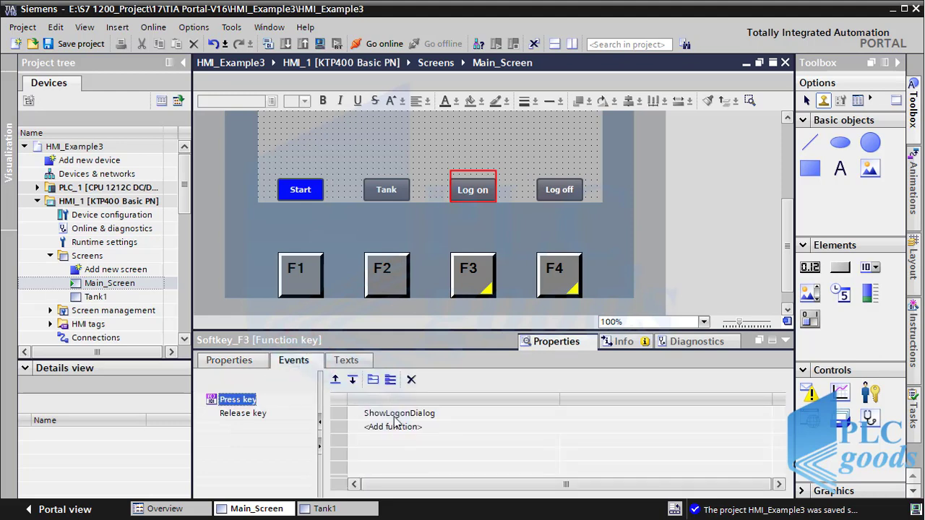
Step: Keep Main_Screen's F2 key on the local template, then select Global screen under Screen management
click(391, 280)
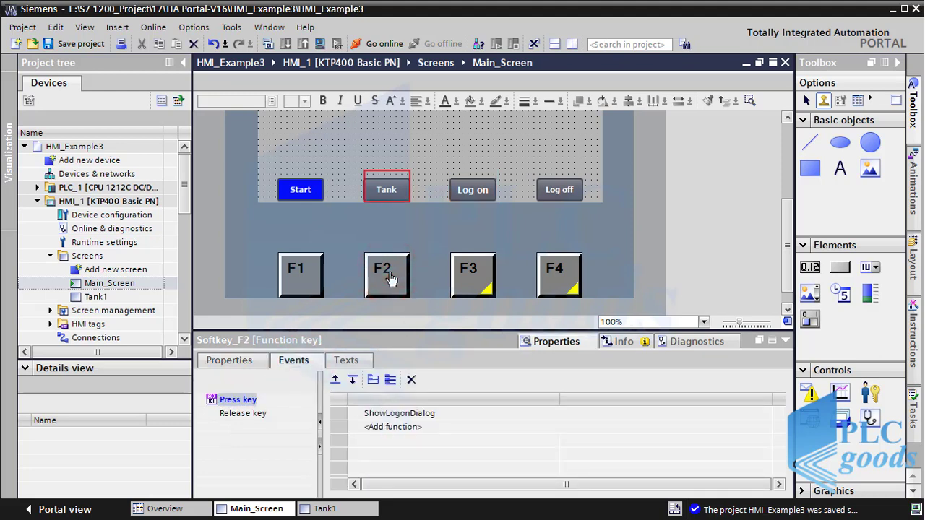
click(246, 361)
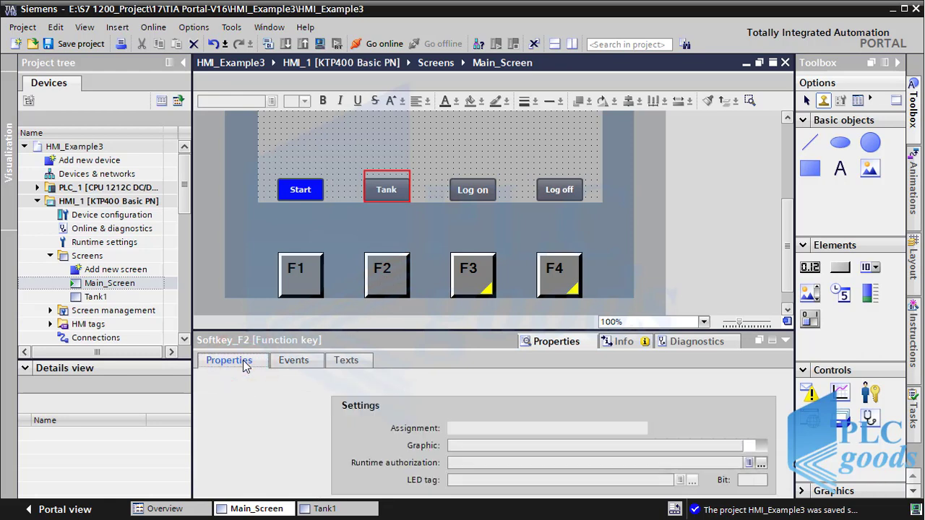
click(453, 429)
click(453, 429)
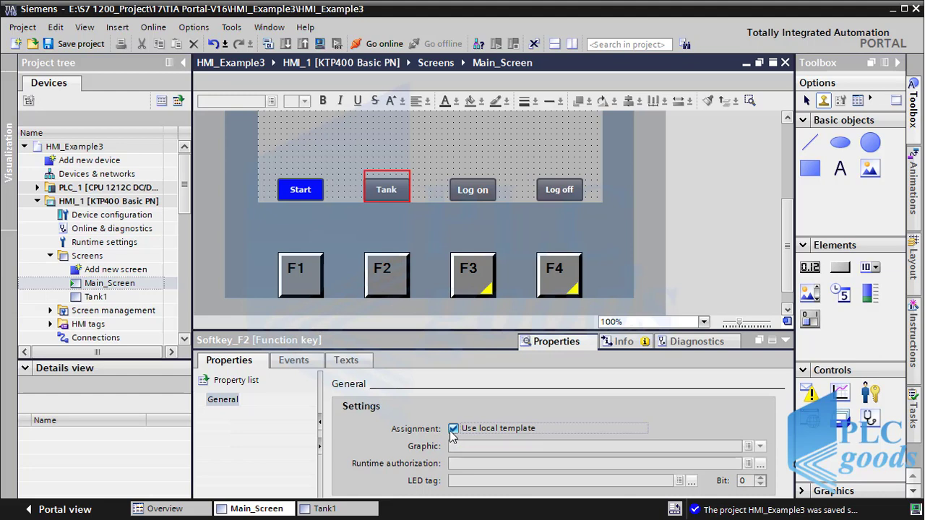
click(51, 311)
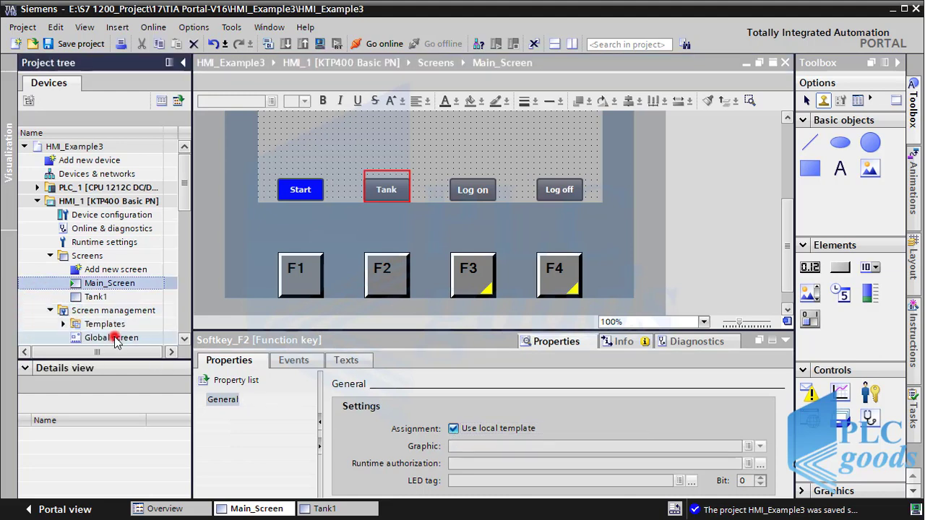
click(114, 338)
Step: Open the Global screen and set F1's press-key event to ActivateScreen with Main_Screen
double_click(114, 338)
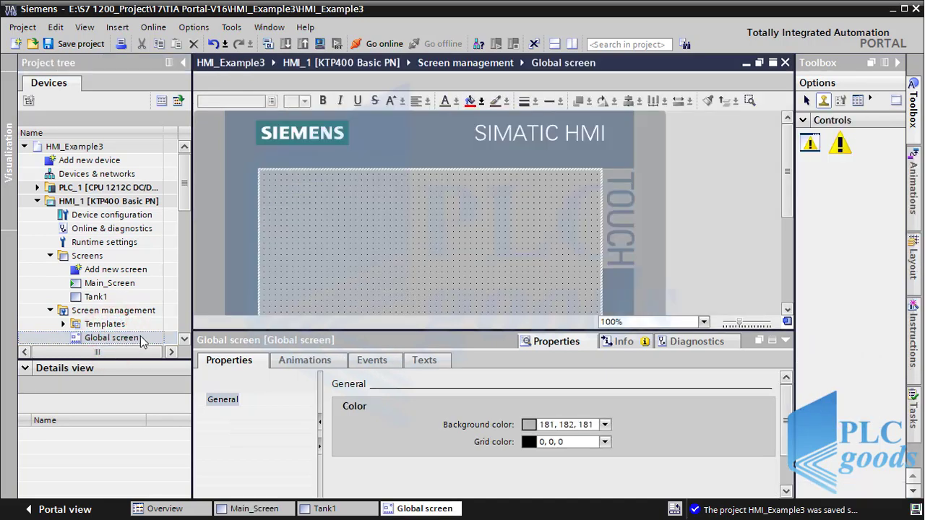
drag(787, 202, 797, 283)
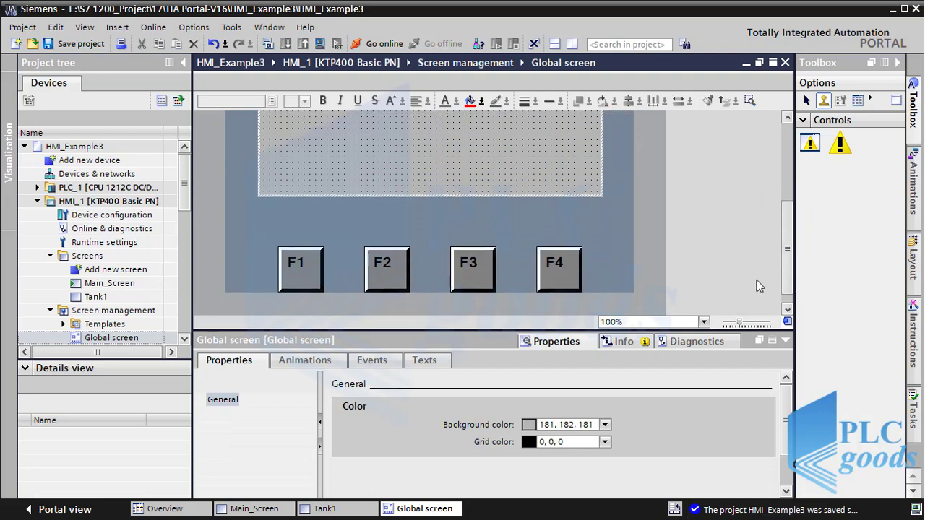
click(305, 276)
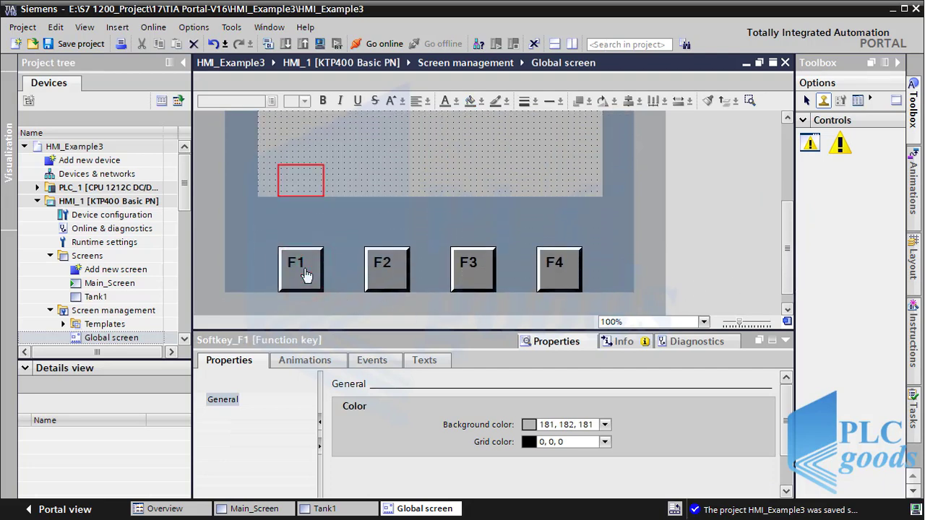
click(295, 361)
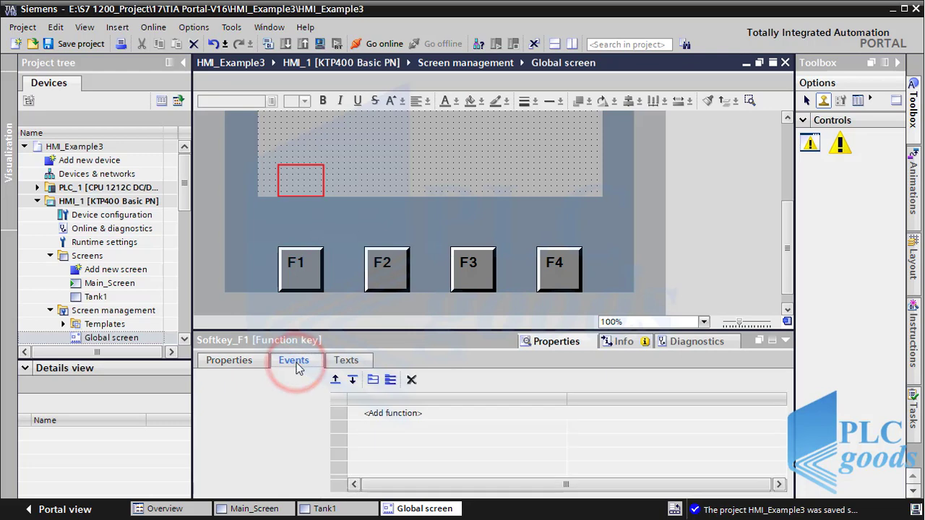
click(387, 413)
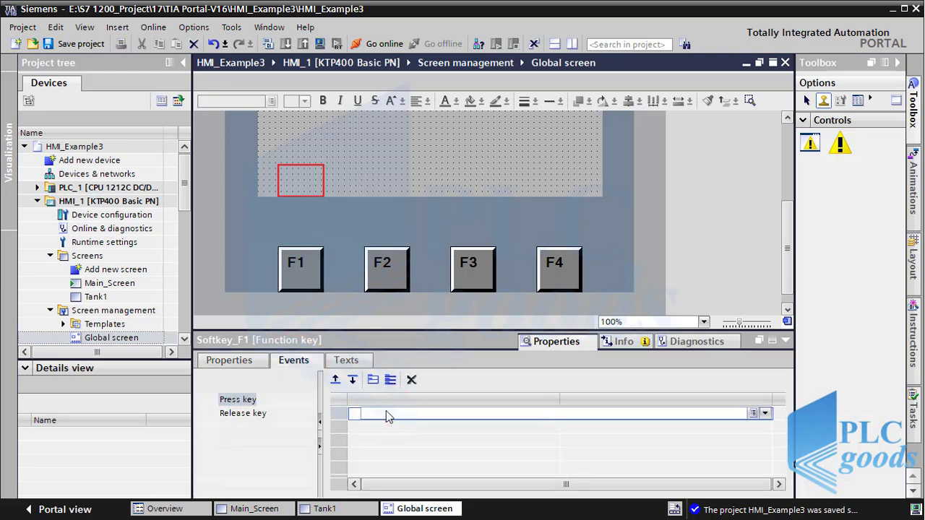
click(765, 413)
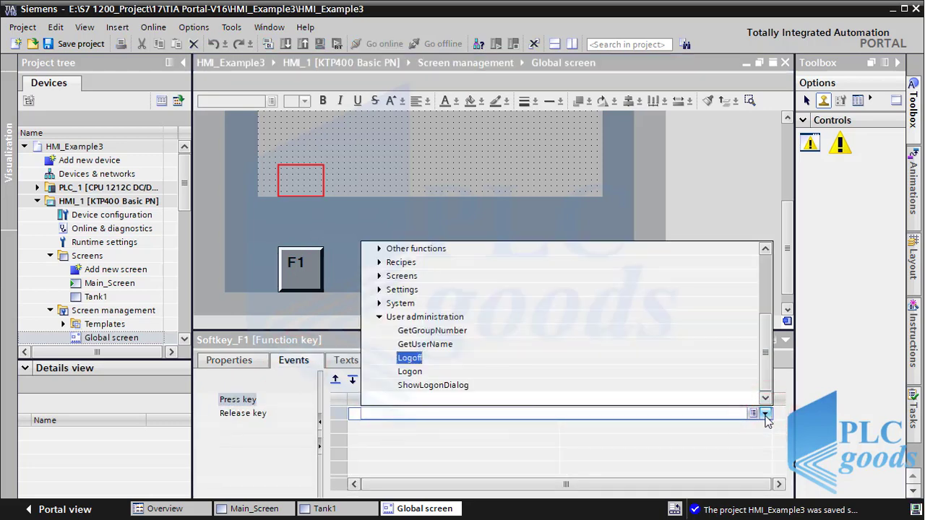
click(379, 317)
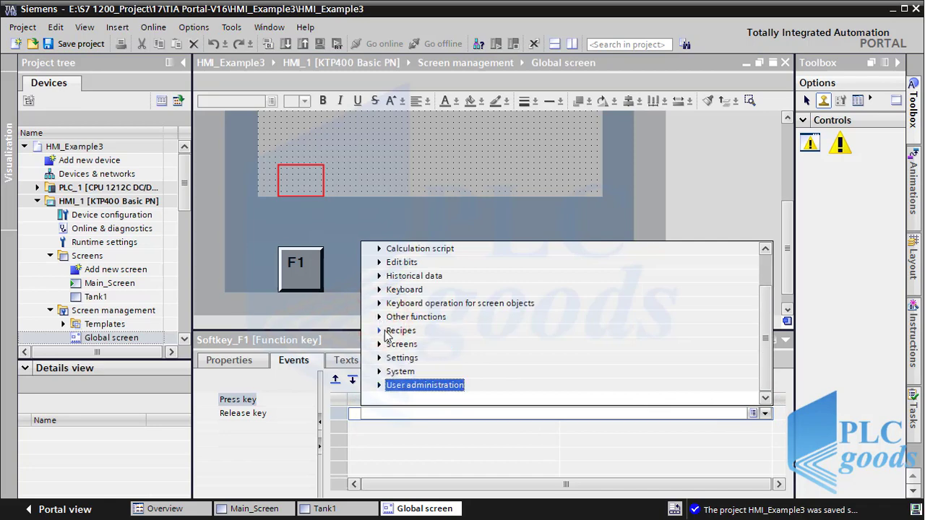
click(378, 344)
click(413, 371)
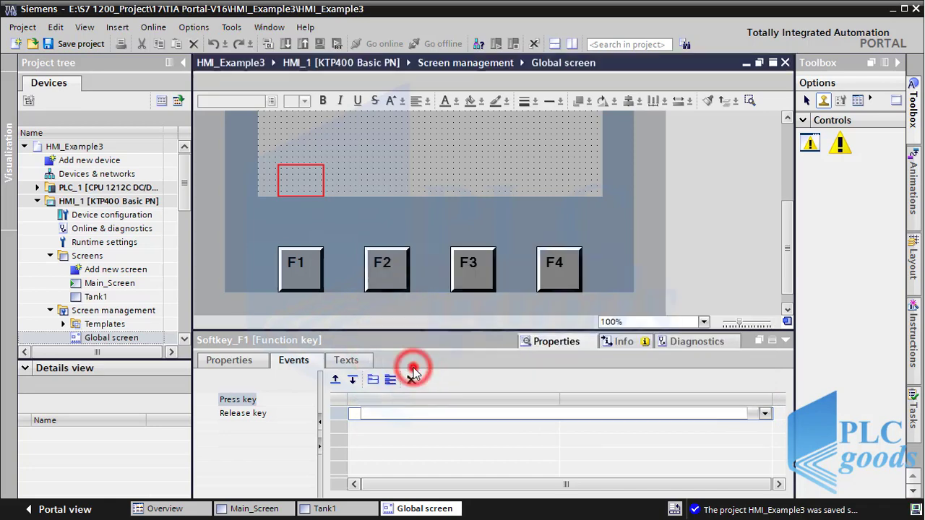
click(765, 428)
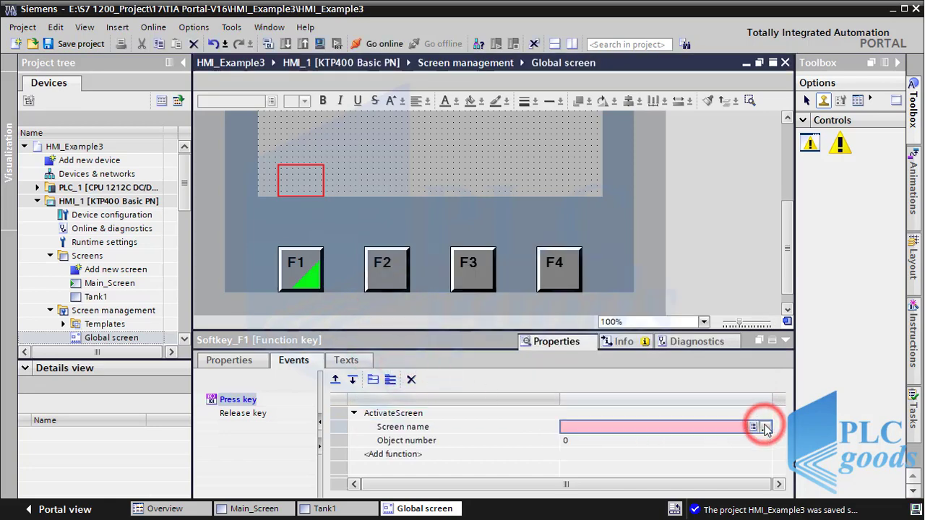
double_click(766, 309)
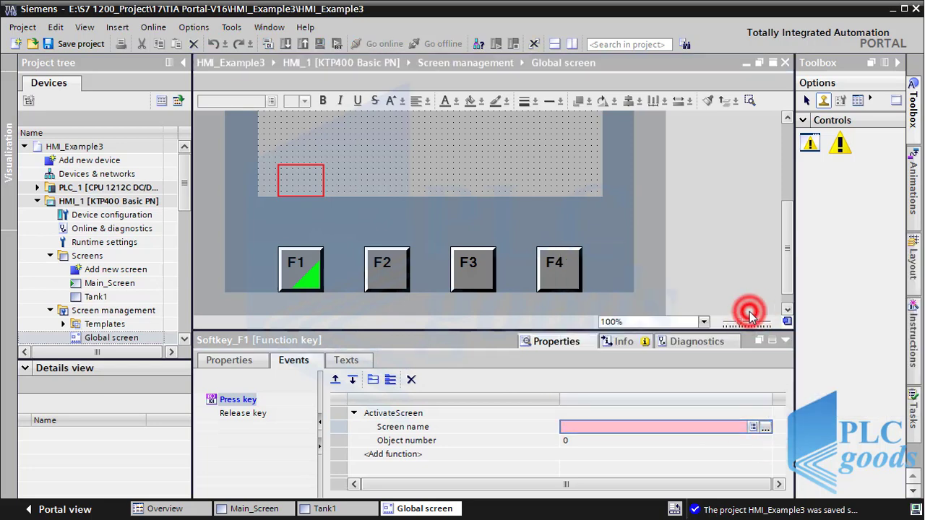
Step: Set F2's press-key event to ActivateScreen with Tank1
click(393, 273)
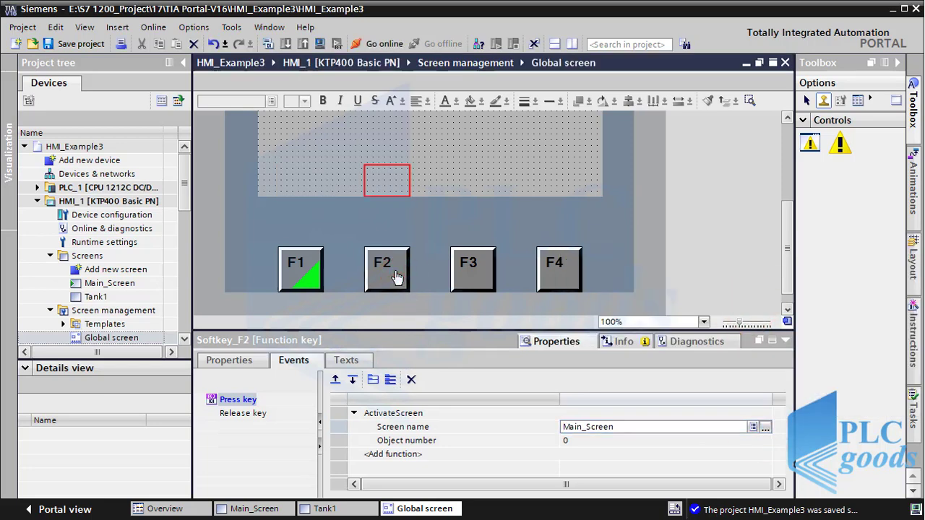
click(383, 415)
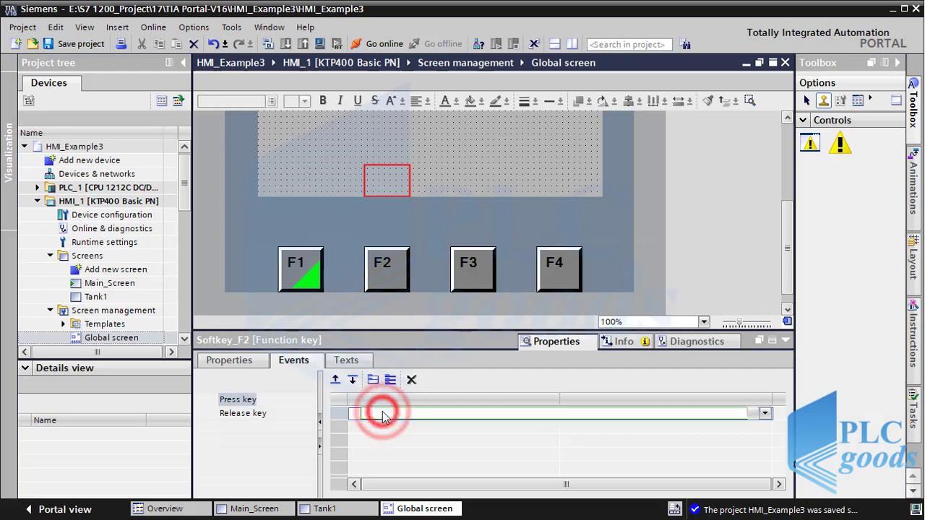
click(765, 414)
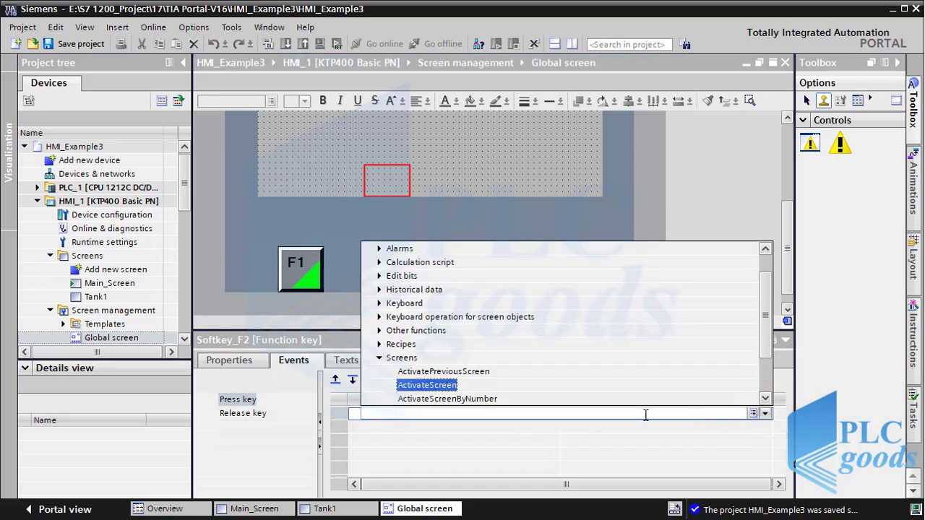
click(442, 388)
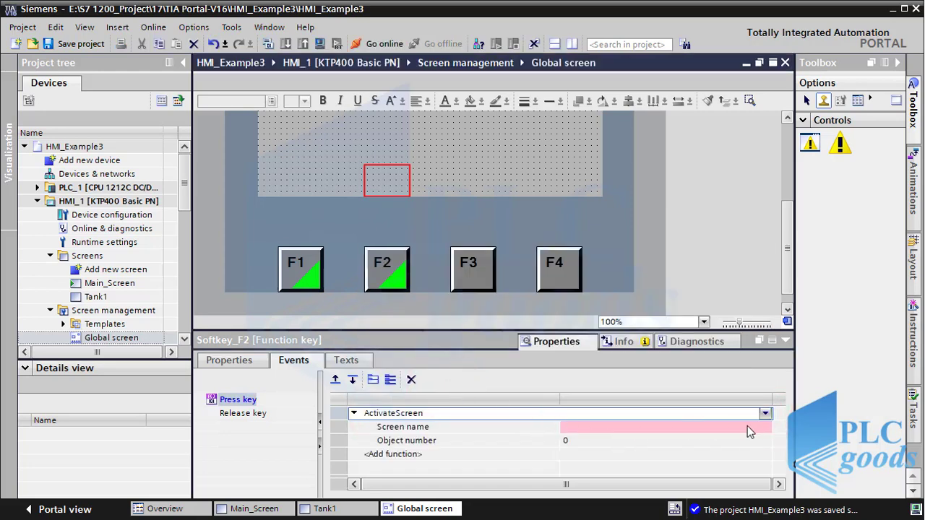
click(747, 426)
click(764, 427)
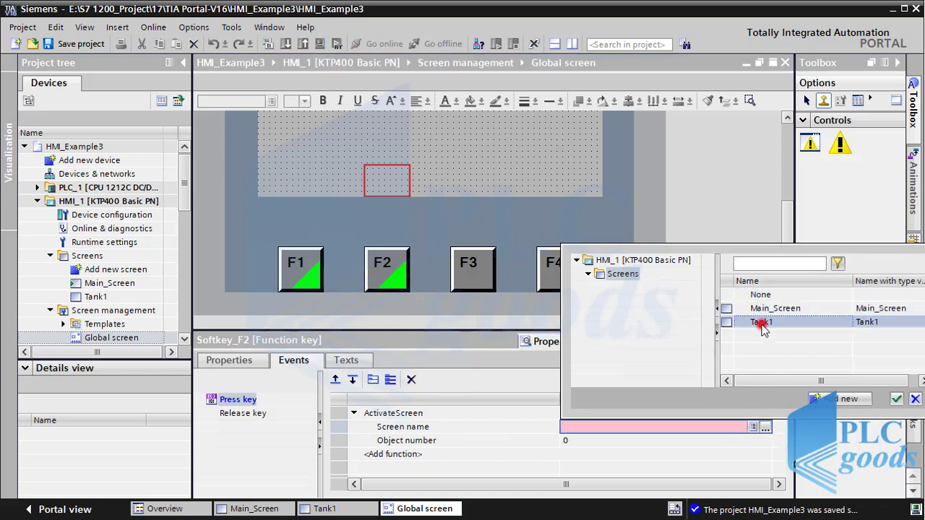
double_click(762, 323)
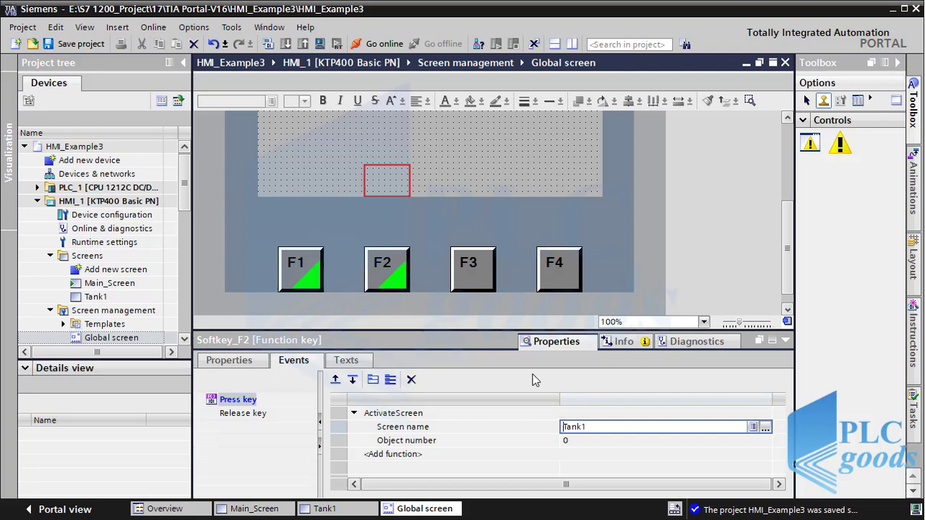
click(231, 369)
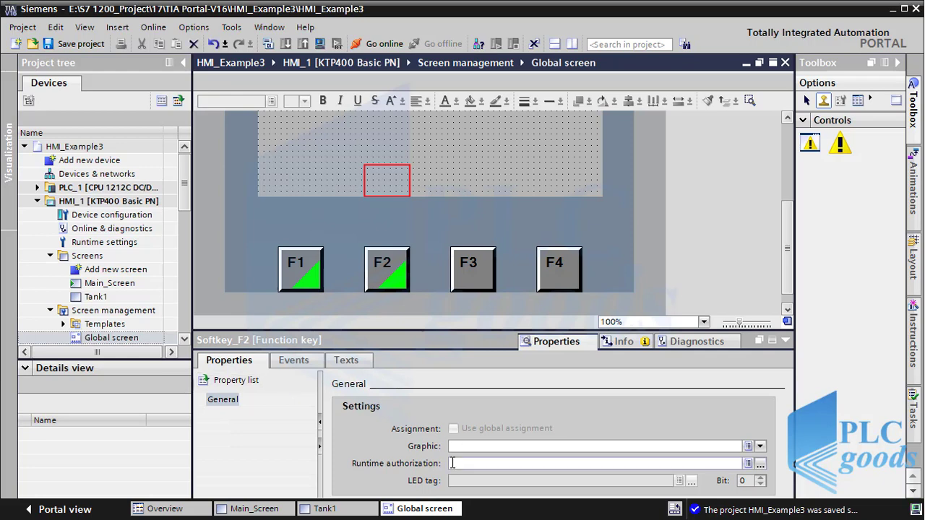
Step: Tick 'Use global assignment' for F2 on Tank1, then save and compile HMI_1 with 0 errors
click(98, 297)
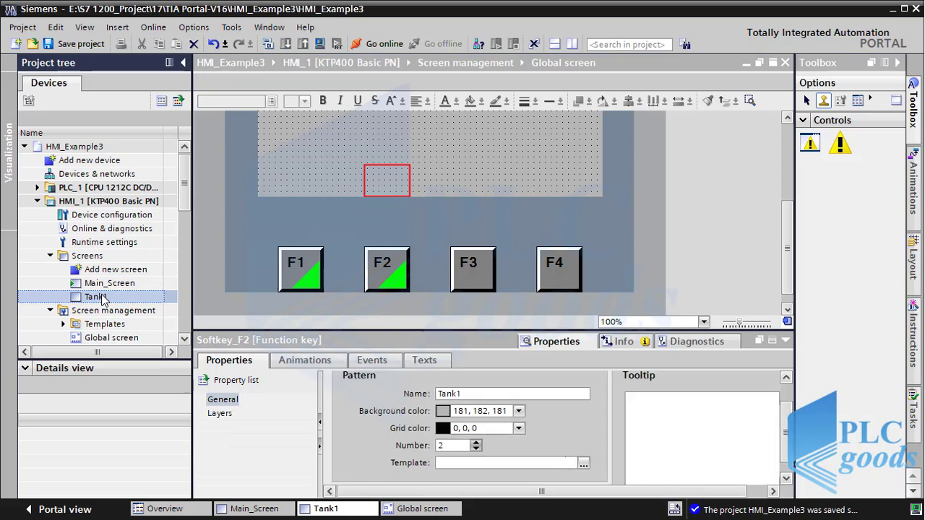
click(382, 281)
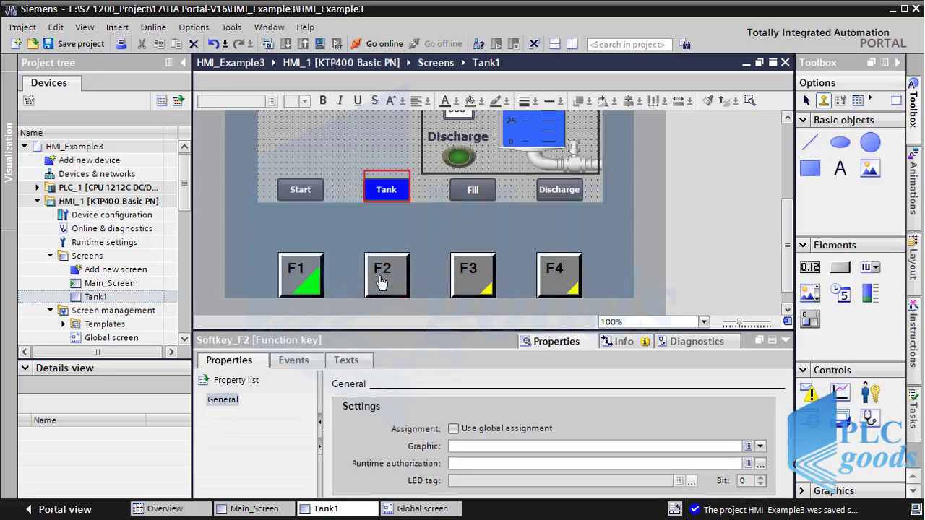
click(455, 430)
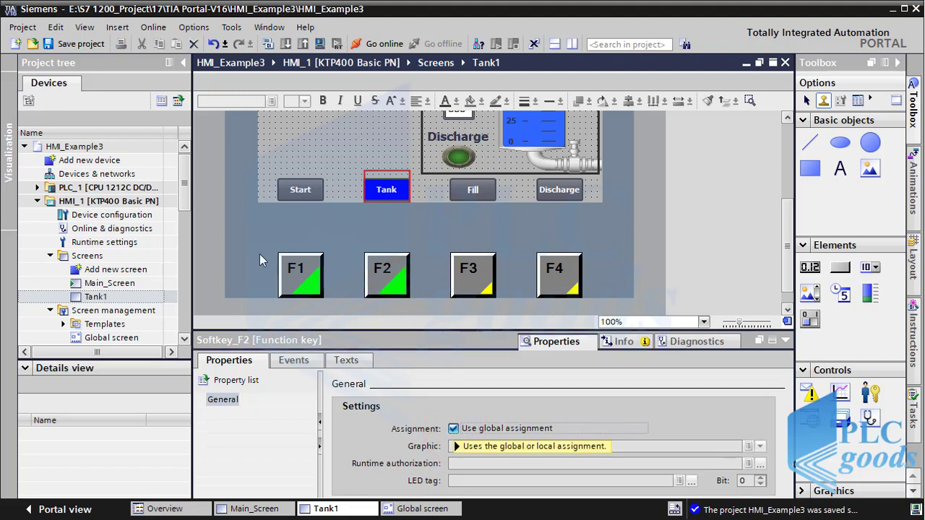
click(71, 45)
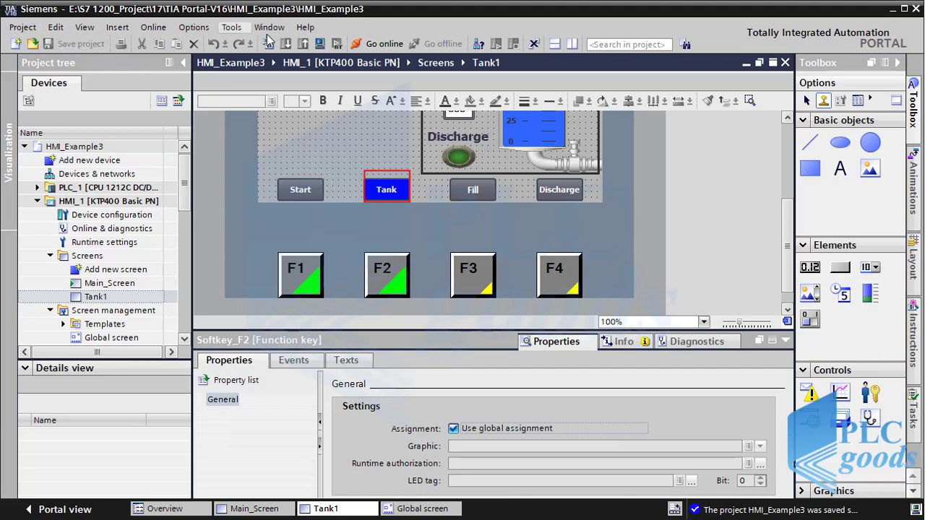
click(319, 44)
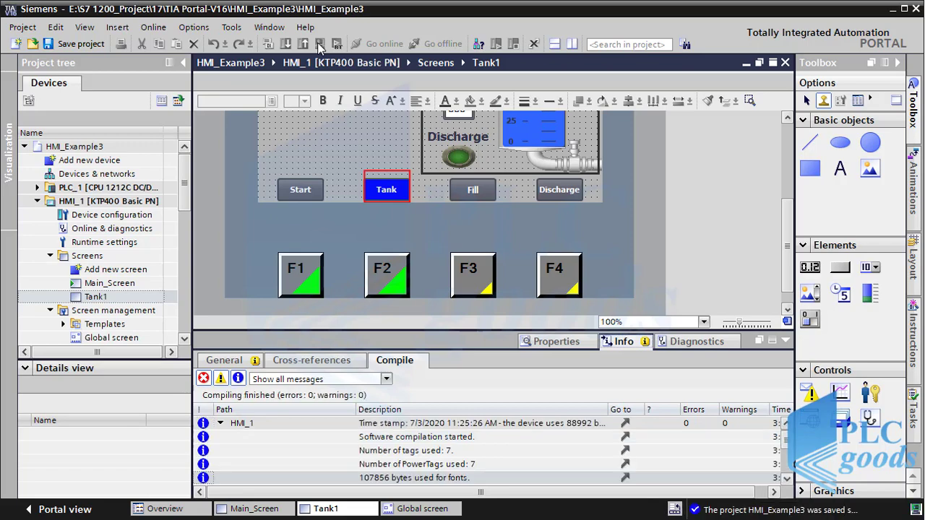
Step: In the simulator, test F1 and F2 screen switching and F3/F4 tank filling and discharging
key(alt+Tab)
key(alt+Tab)
key(alt+Tab)
key(alt+Tab)
key(alt+Tab)
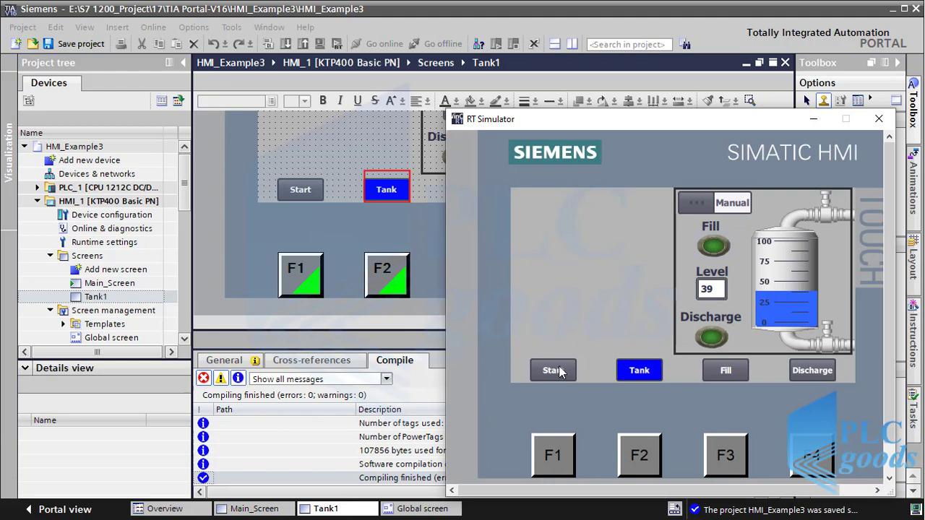
click(558, 458)
click(649, 456)
click(720, 460)
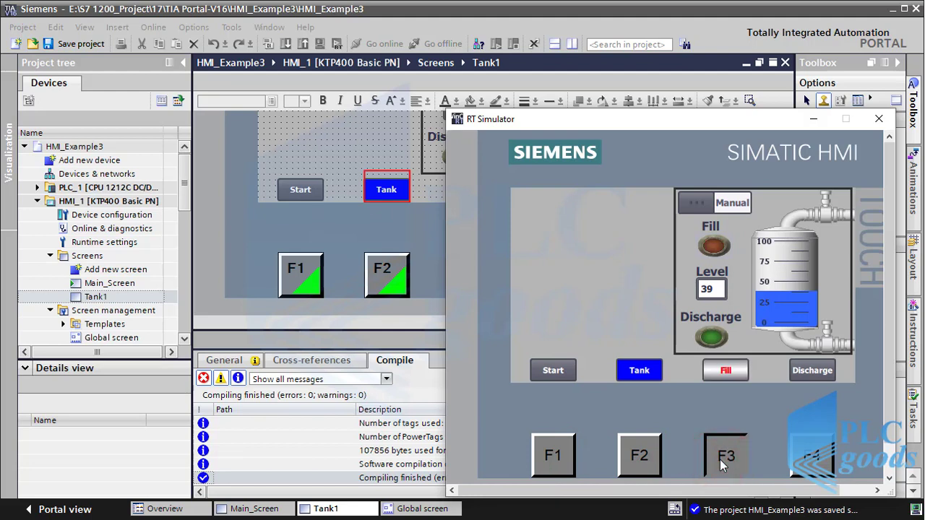
click(813, 461)
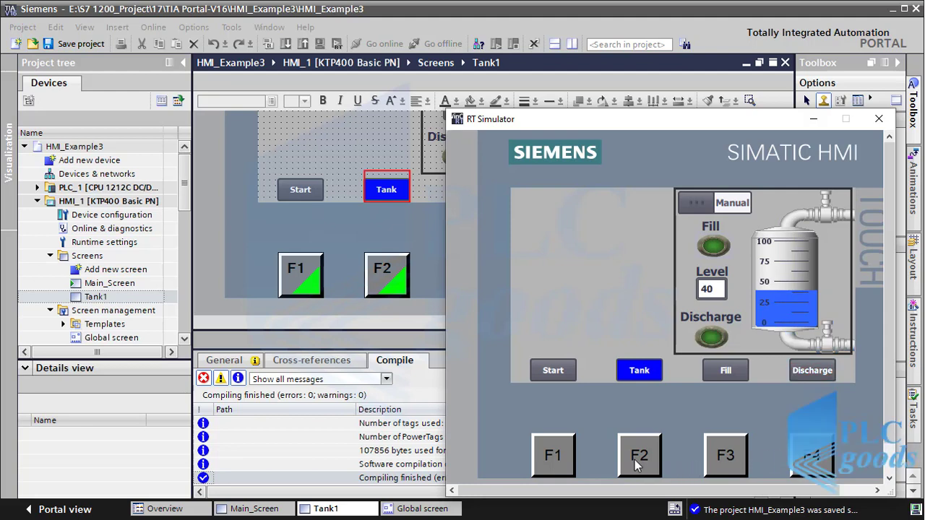
Step: Return to the Start screen, open and dismiss the login prompt, then minimize the simulator
click(554, 463)
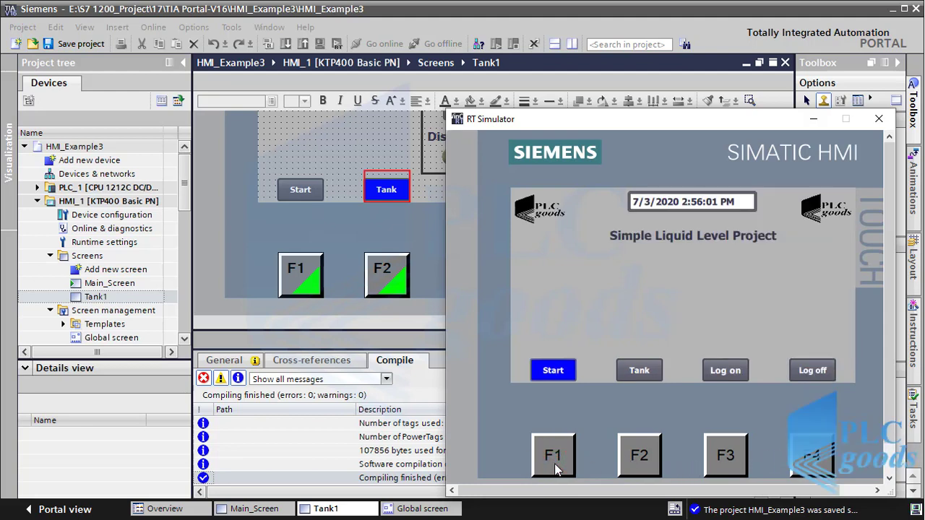
click(724, 459)
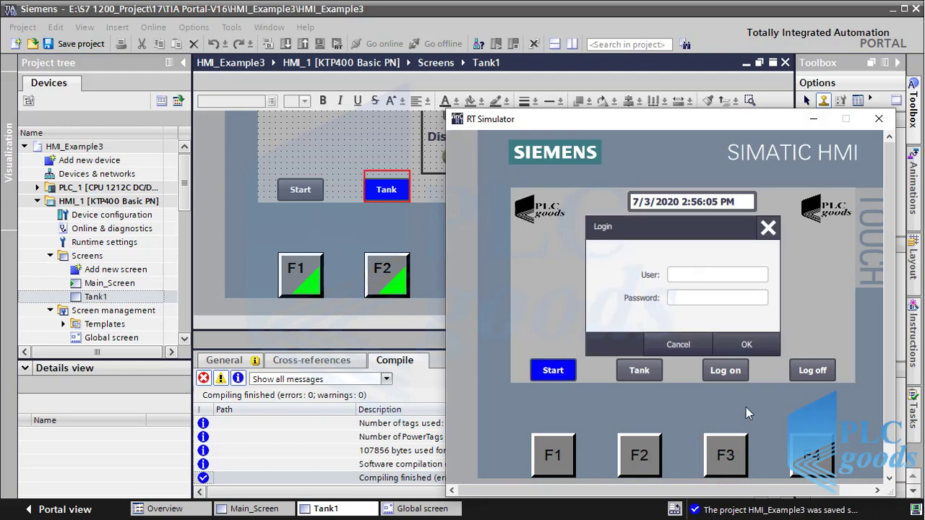
click(768, 229)
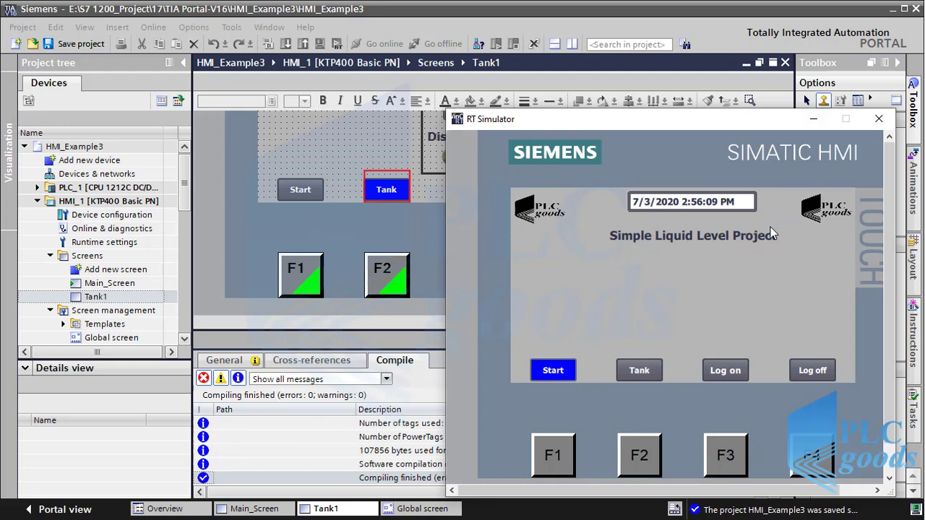
click(814, 120)
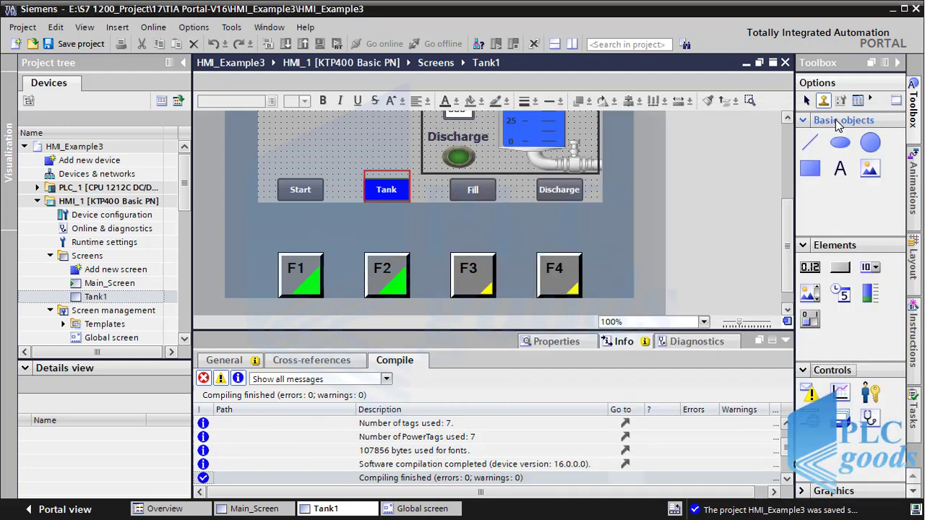
Step: Drag a User view from Controls onto Main_Screen and open its properties
click(840, 142)
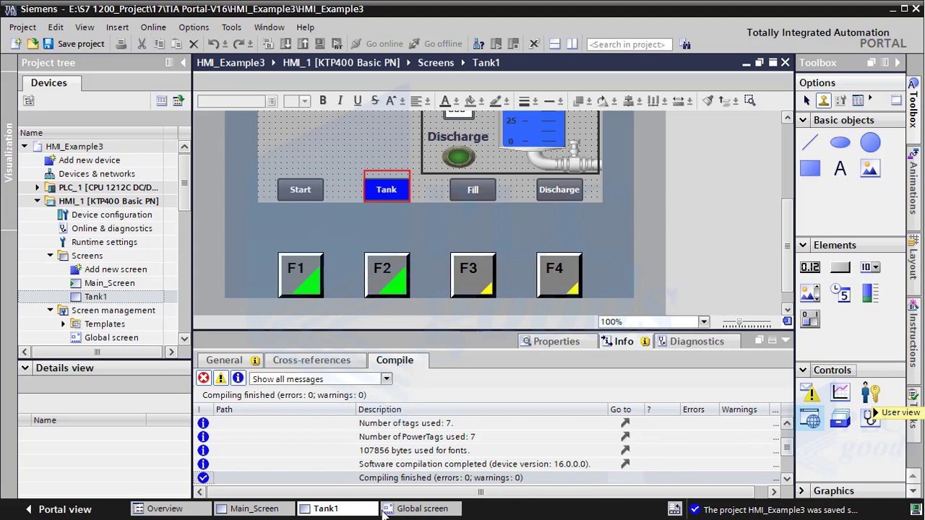
click(235, 509)
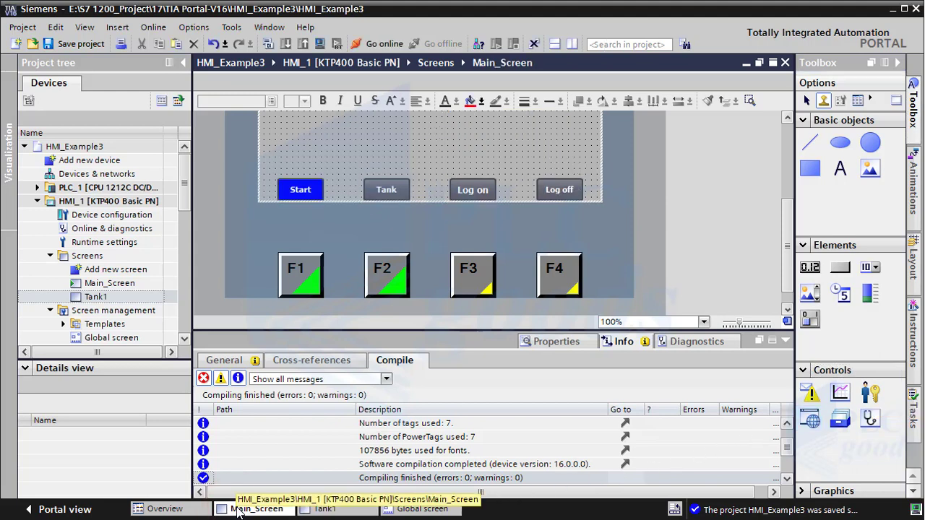
click(870, 392)
drag(870, 392, 426, 155)
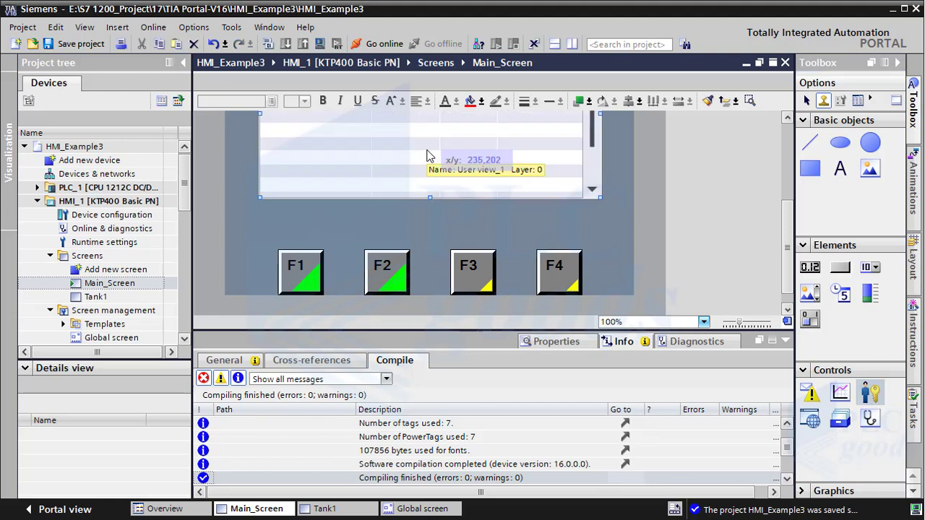
right_click(424, 150)
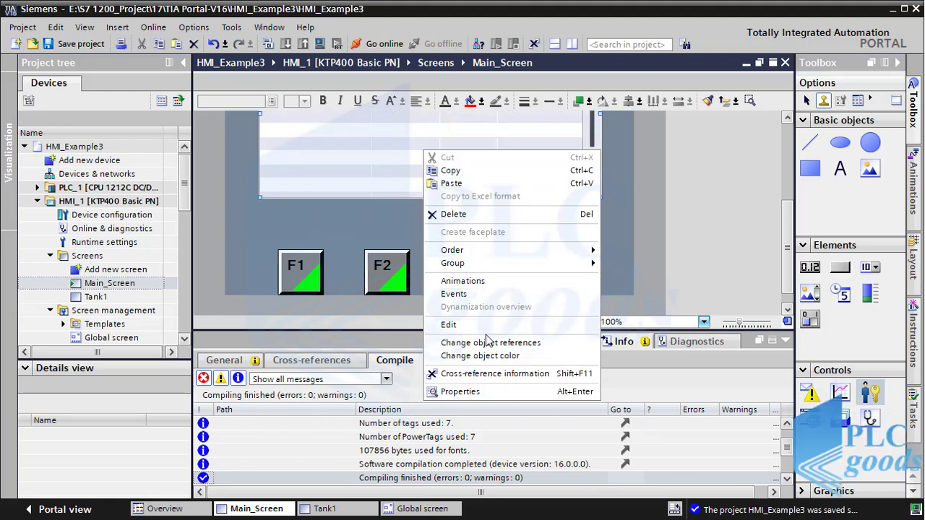
click(495, 392)
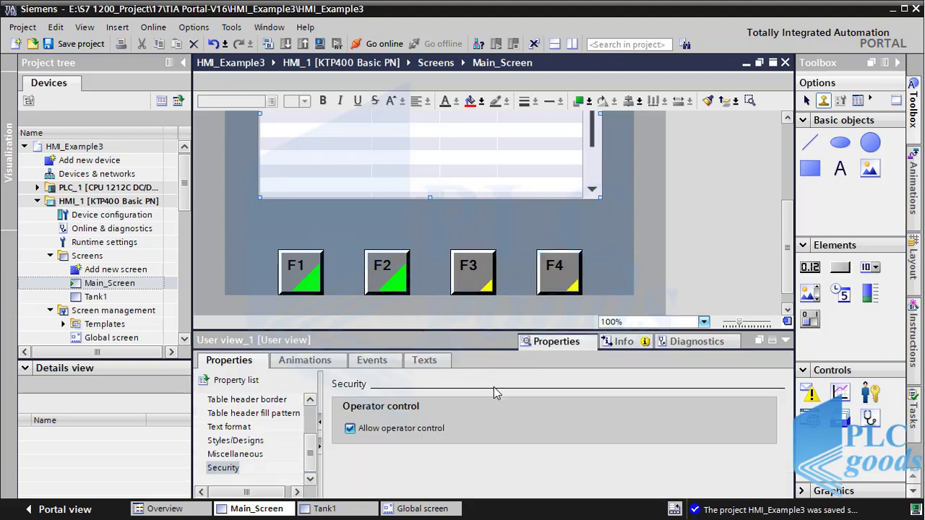
Step: Resize the user view to fit between the project title and the button row
click(484, 171)
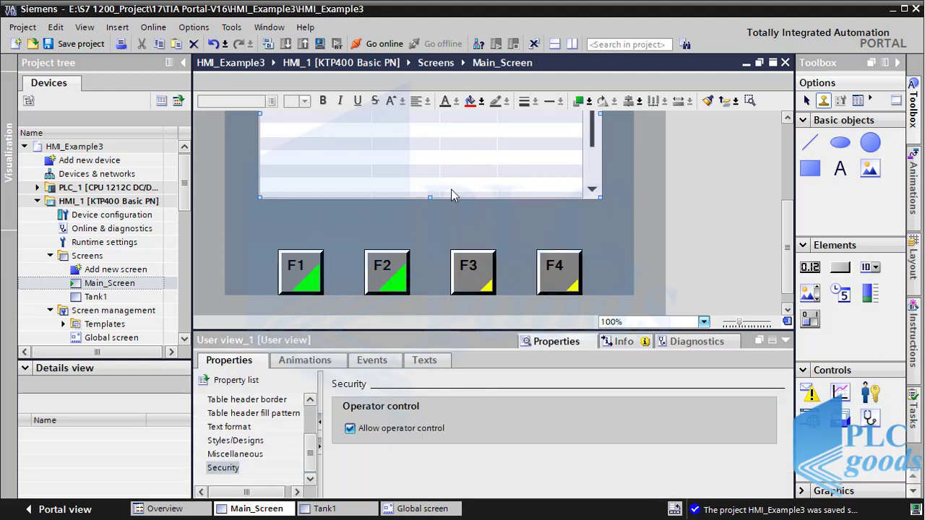
drag(429, 201, 429, 166)
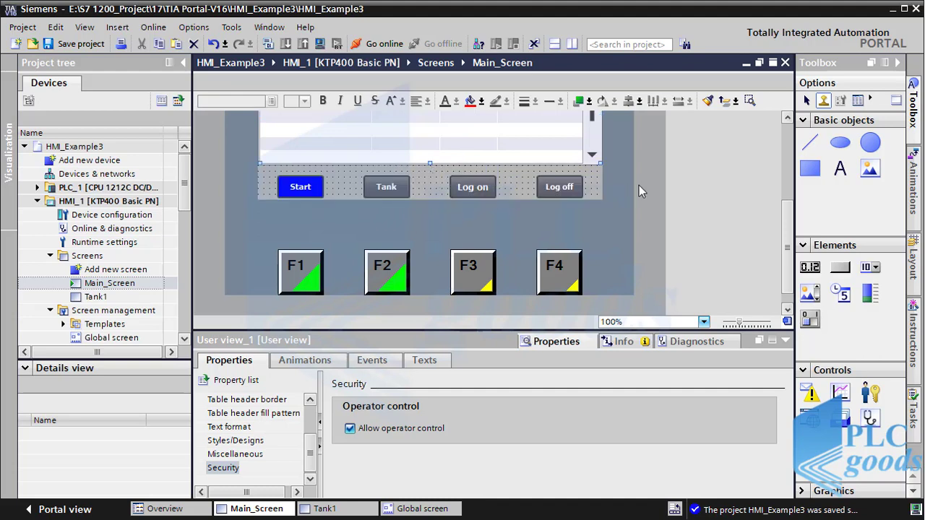
drag(787, 233, 787, 176)
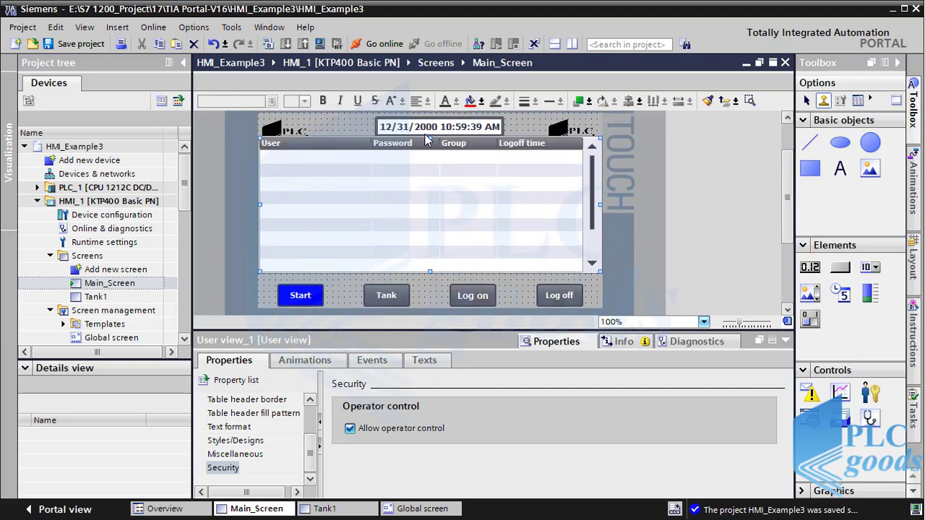
drag(431, 142, 437, 183)
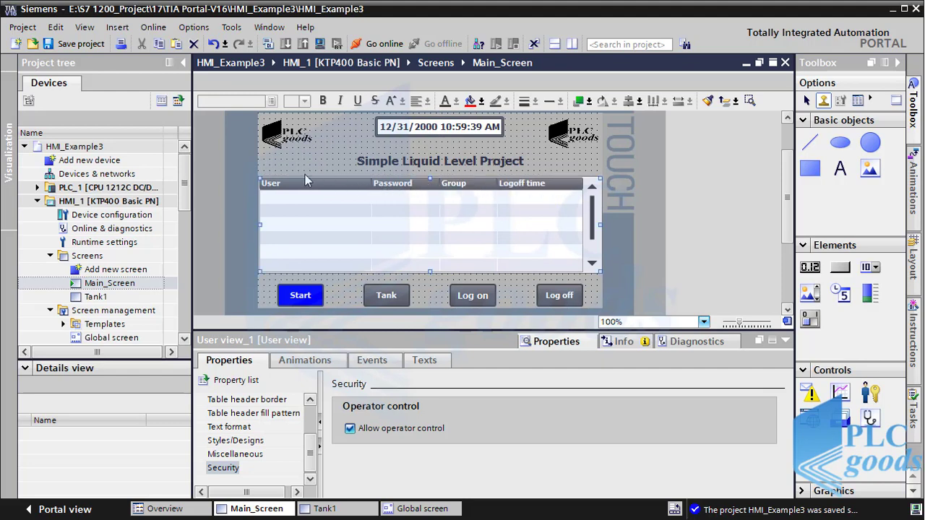
drag(185, 188, 188, 236)
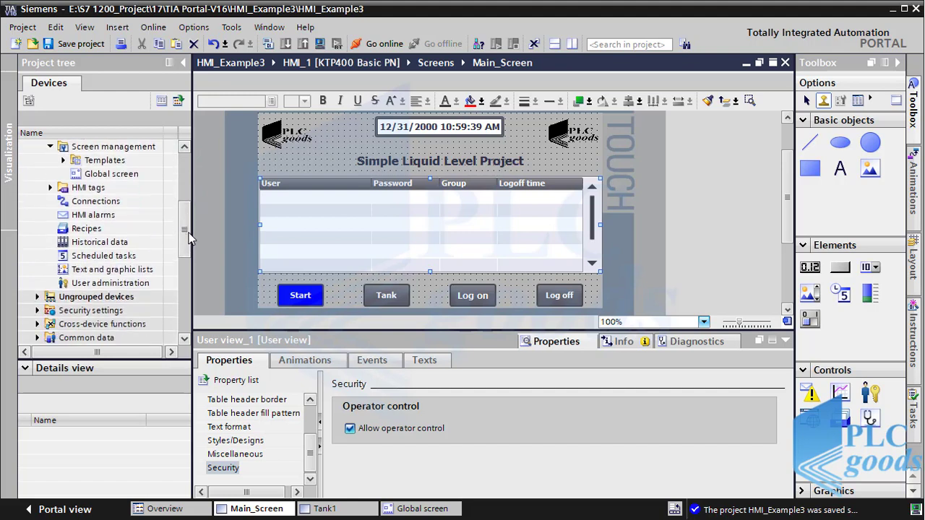
Step: Open User administration, compare the Admin, Operators and Viewer group authorizations, then return to Users
double_click(105, 284)
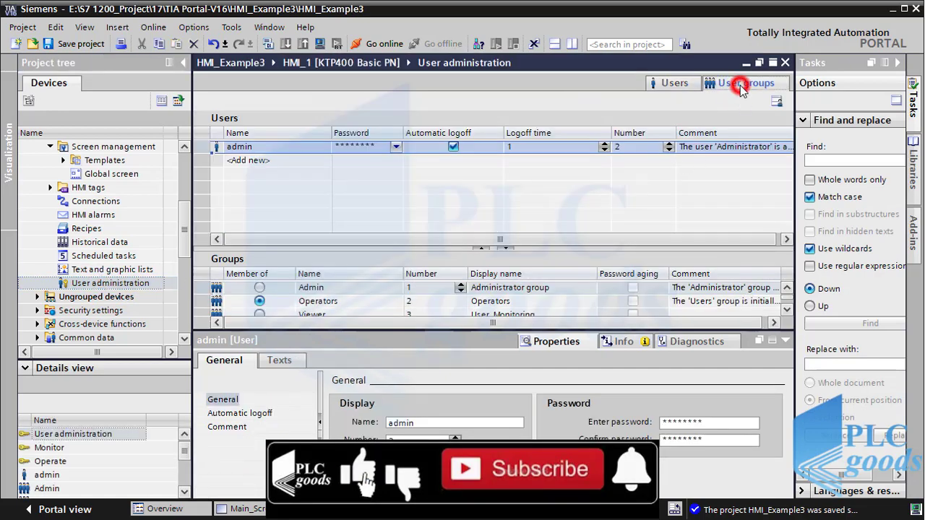
click(740, 85)
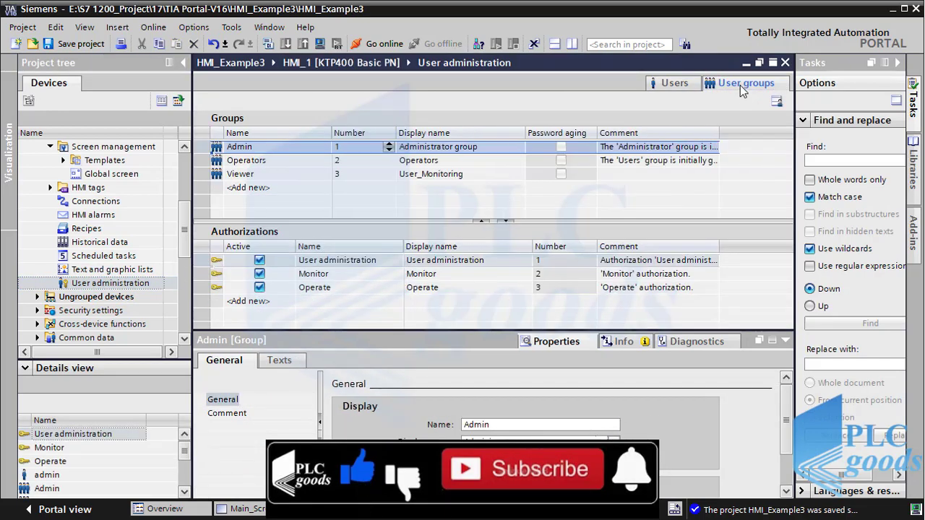
click(279, 151)
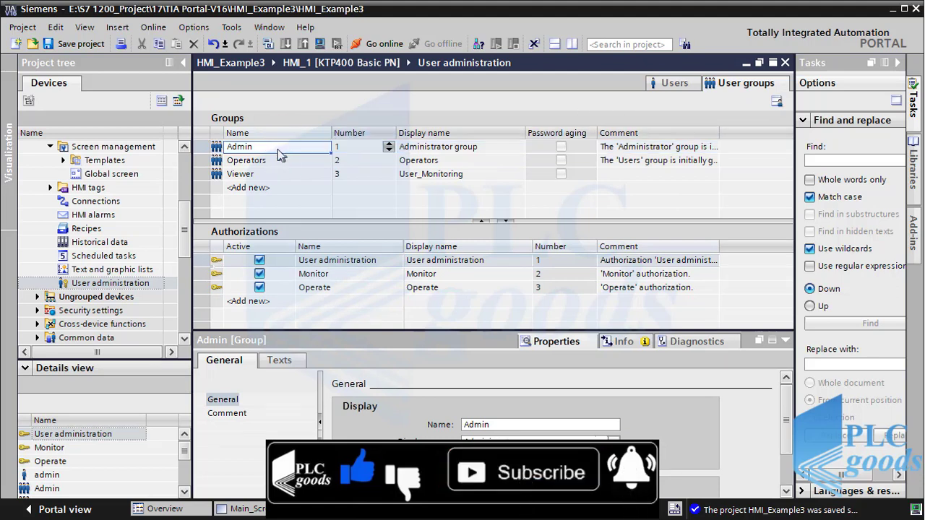
click(274, 165)
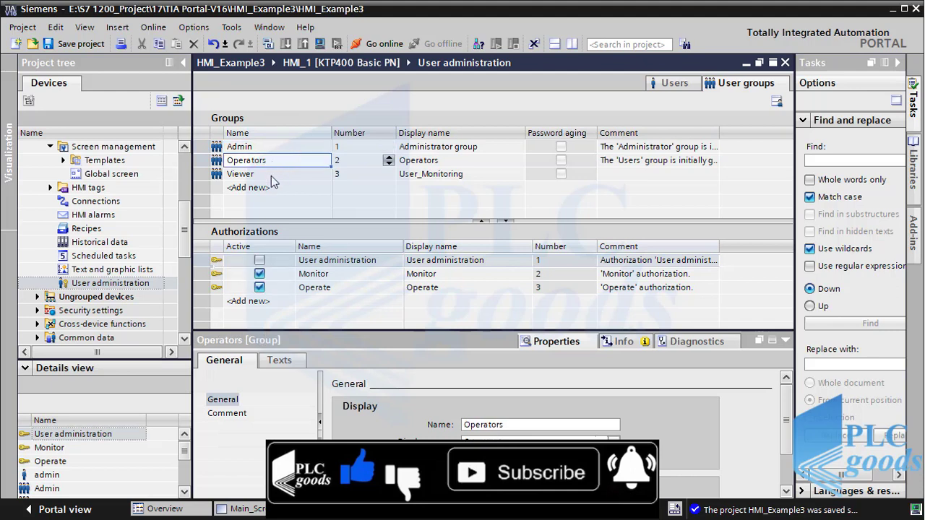
click(271, 174)
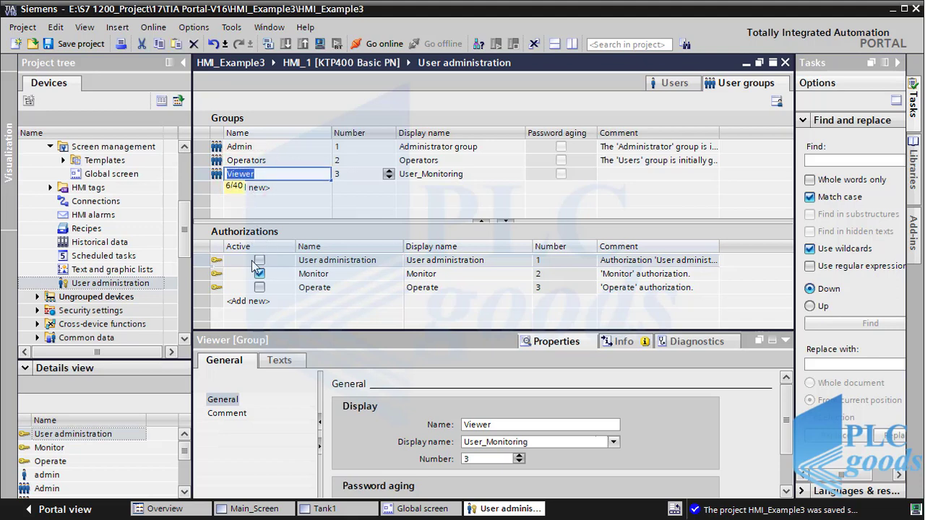
click(240, 162)
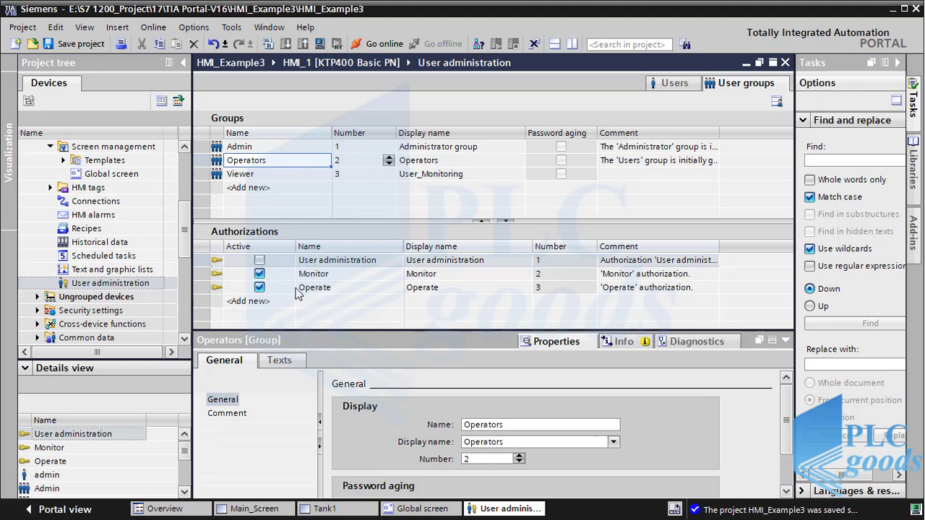
click(244, 147)
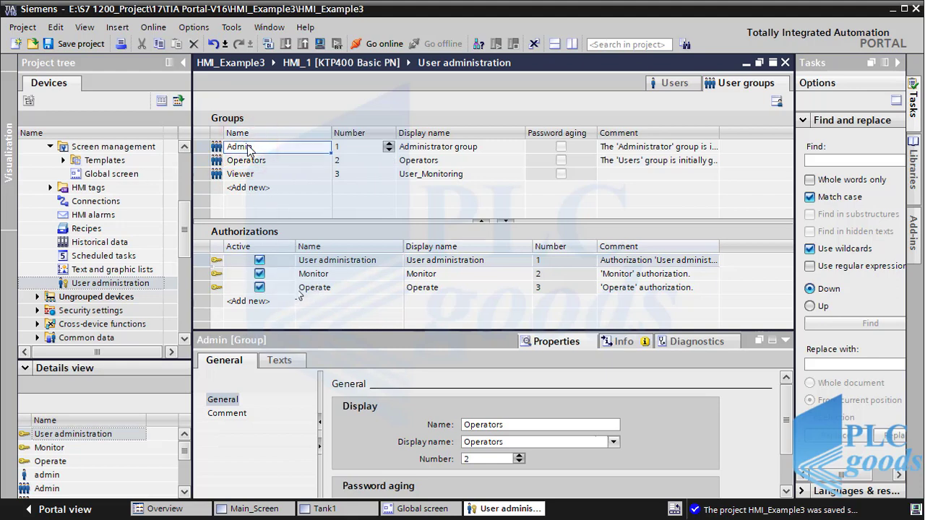
click(259, 263)
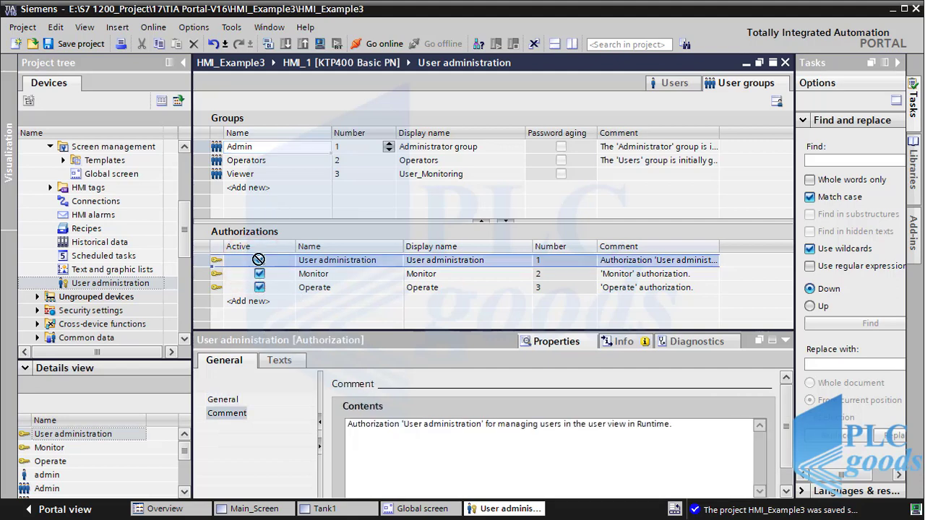
click(678, 83)
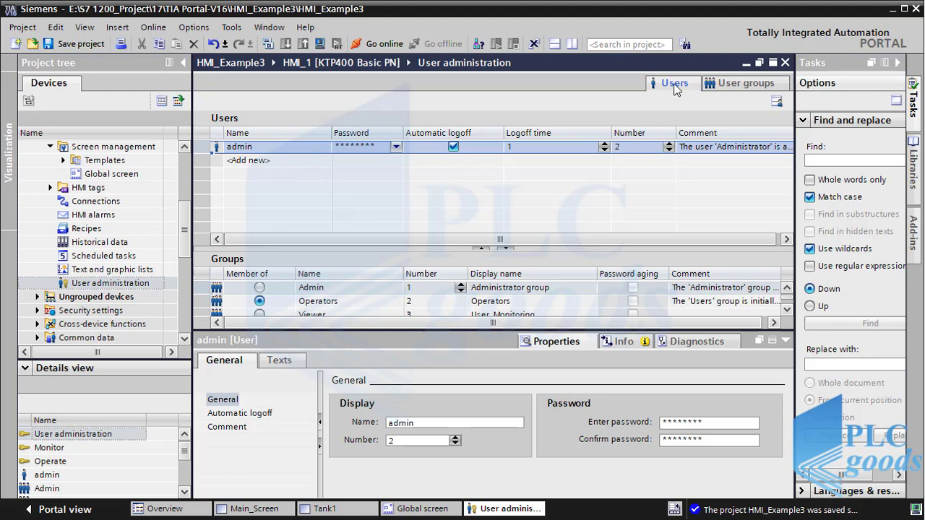
Step: Create a first new Operators user with its own password and confirmation
double_click(243, 160)
text(reza)
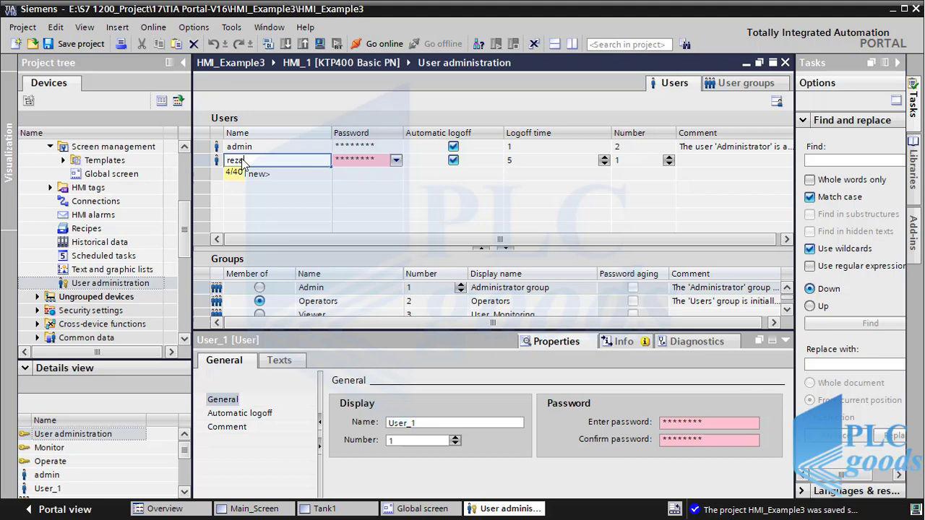
click(349, 156)
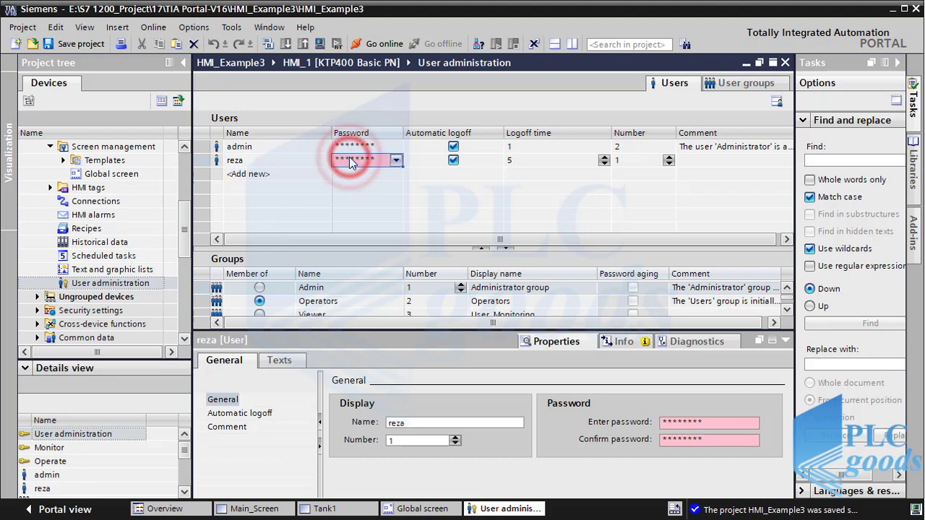
text(1234)
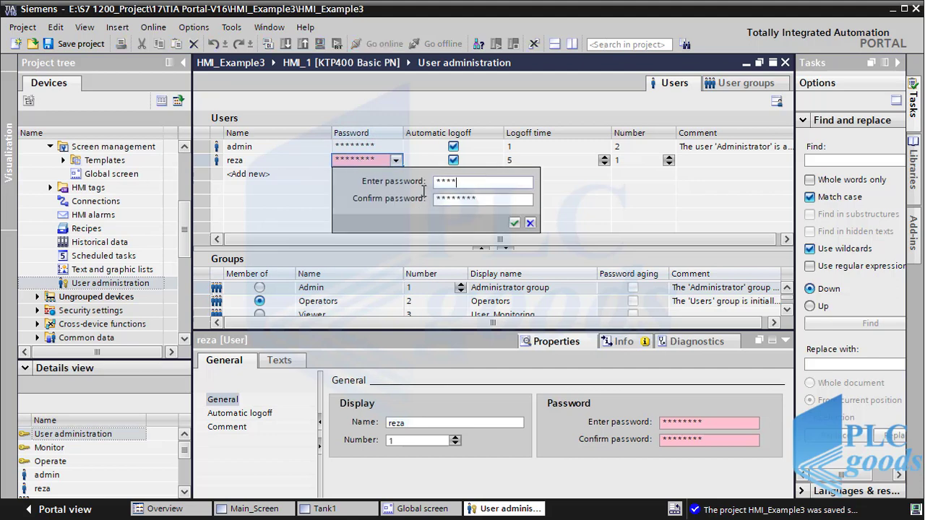
double_click(454, 200)
text(12)
click(514, 224)
click(514, 224)
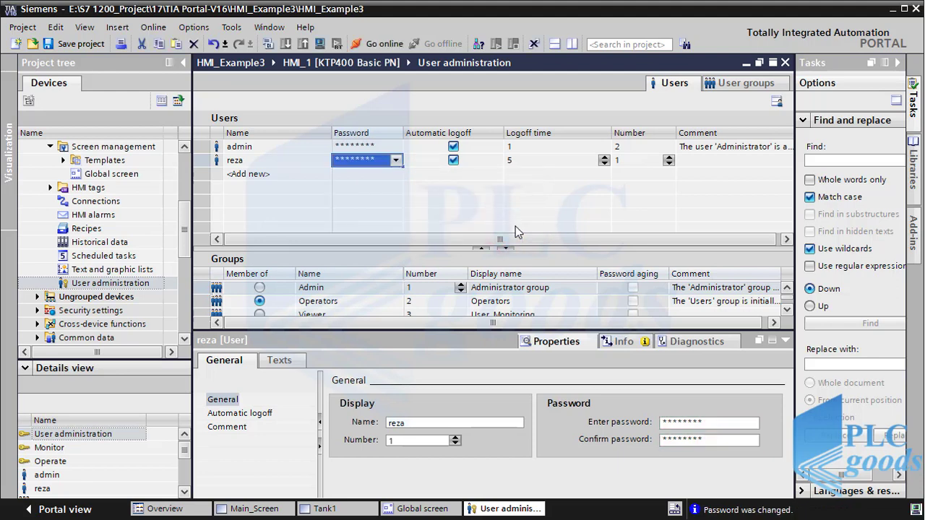
drag(421, 331, 416, 368)
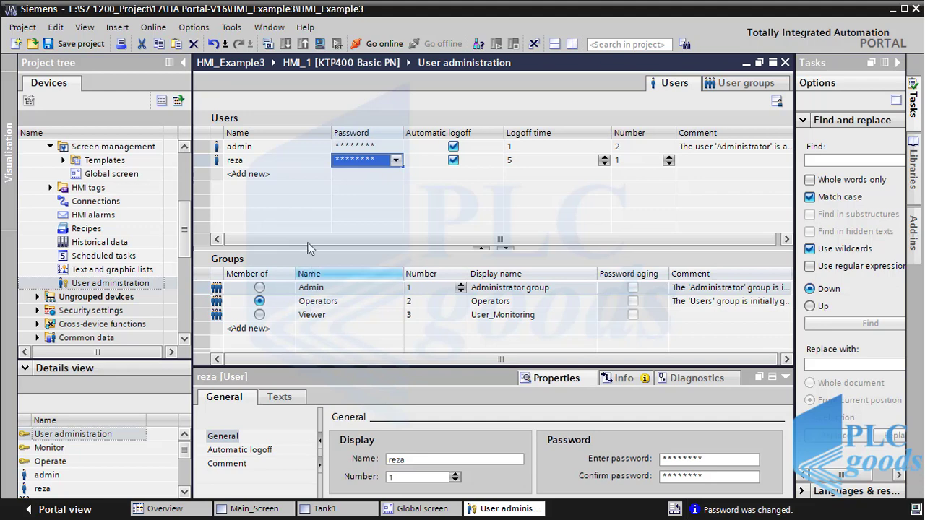
Step: Create a second Operators user with its own password, then start a third user entry
click(248, 175)
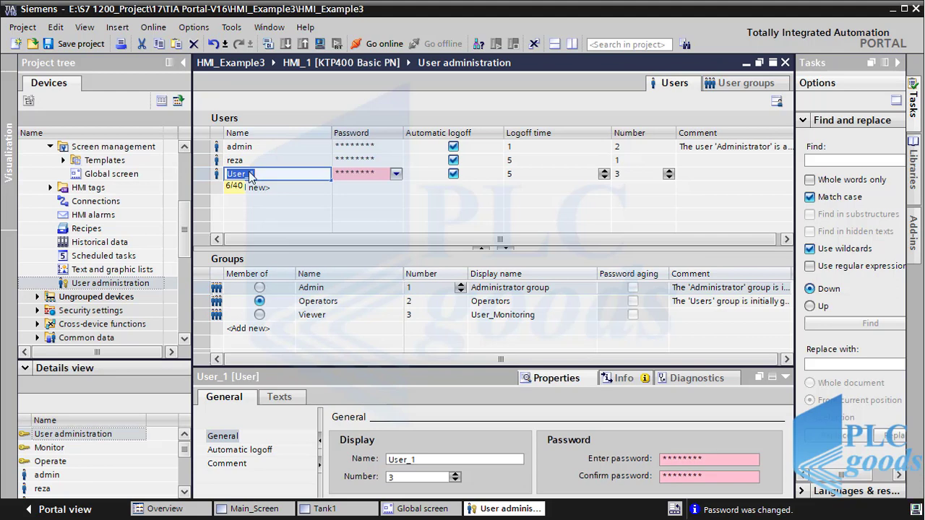
text(vahid)
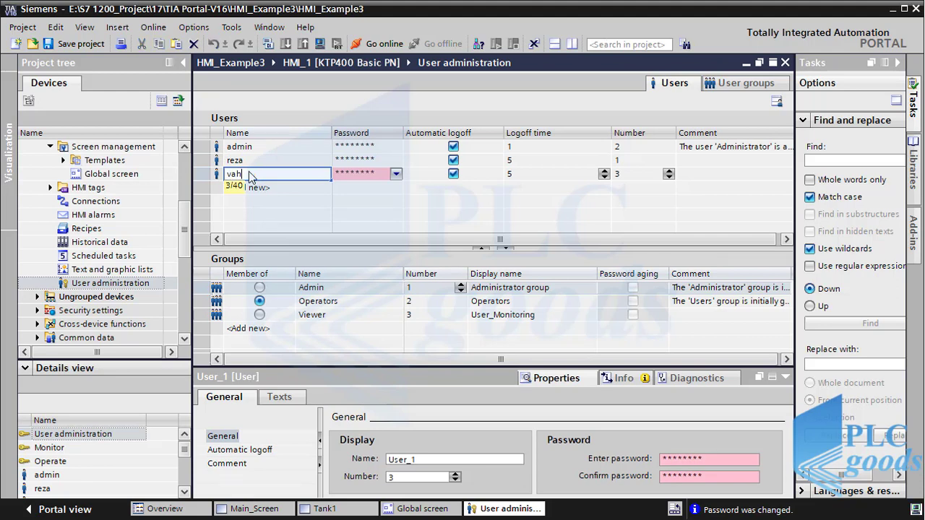
click(345, 173)
text(12345)
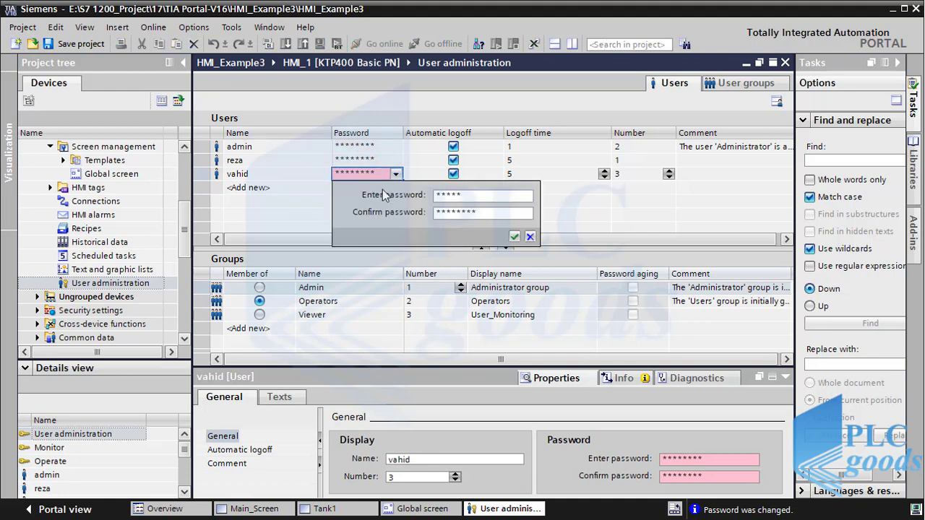
double_click(435, 213)
key(BackSpace)
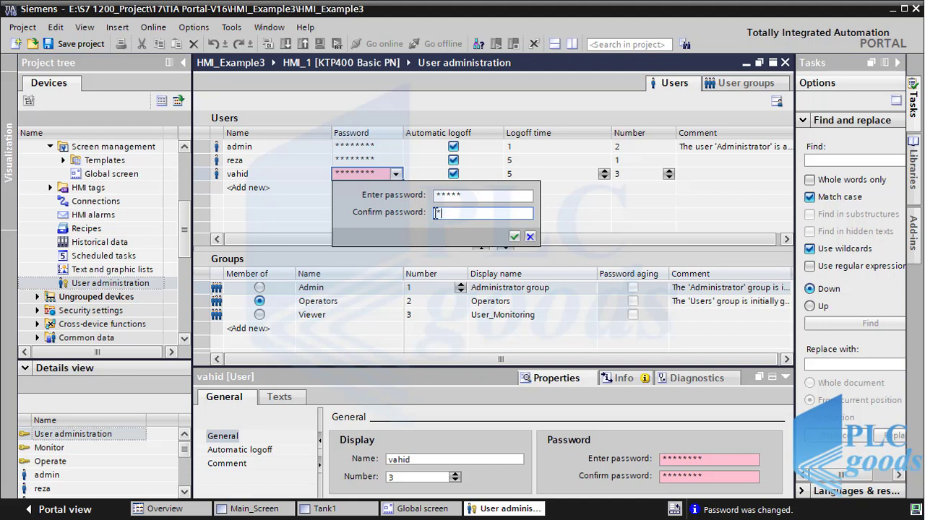
click(514, 236)
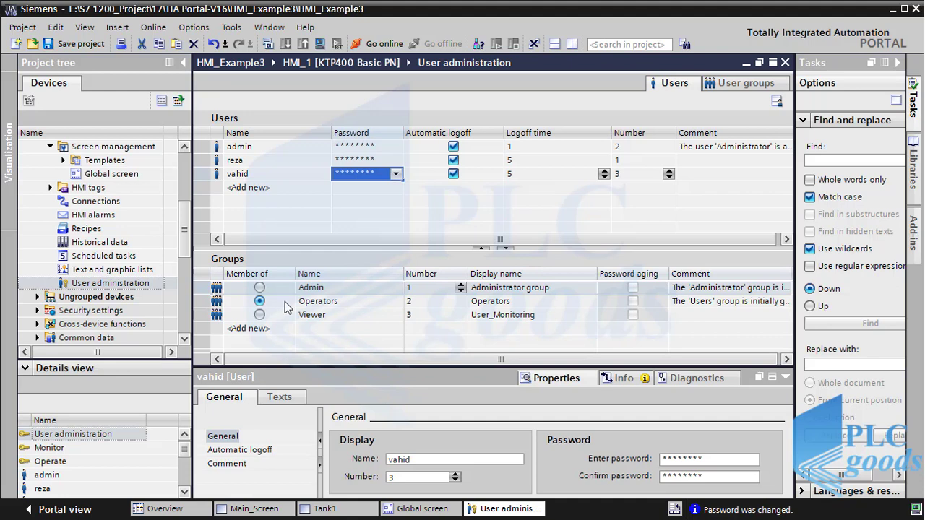
click(251, 187)
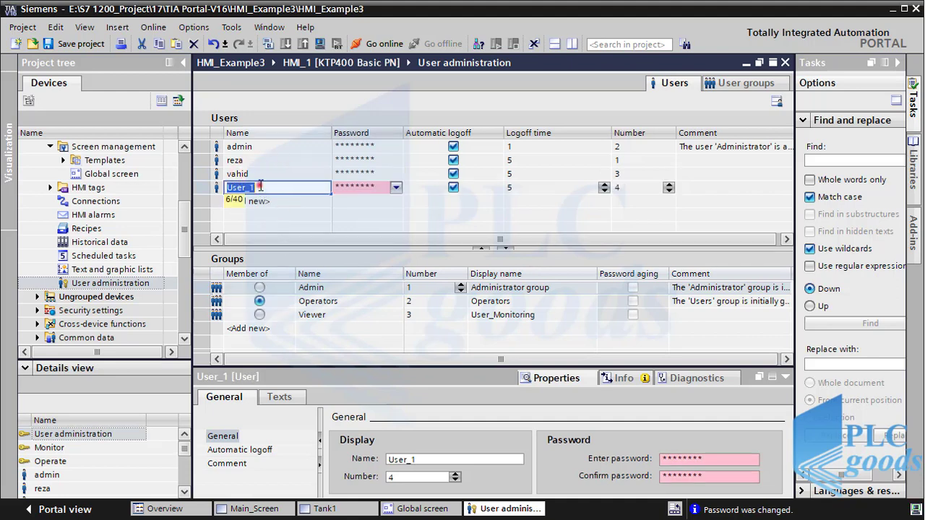
Step: Rename the new user to 'User', set and confirm its password, and add it to Viewer
key(BackSpace)
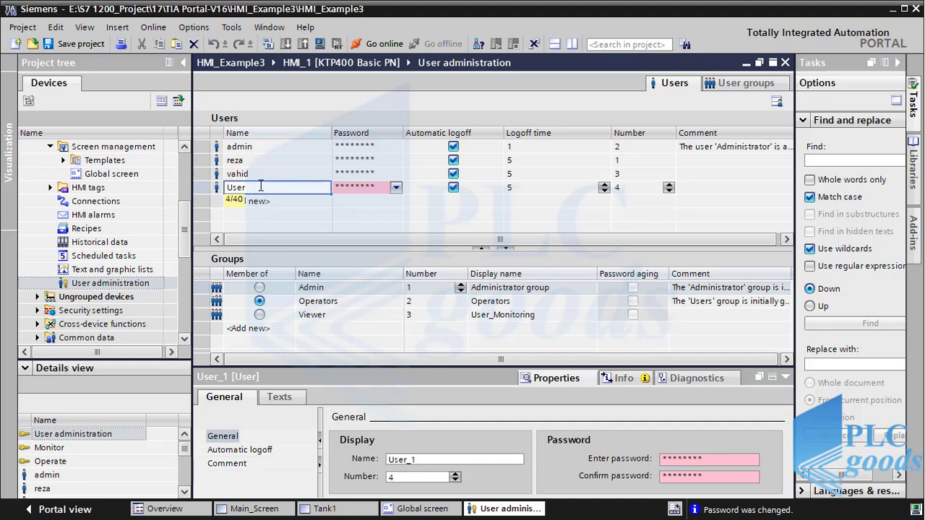
click(341, 187)
text(****)
double_click(444, 224)
text(*)
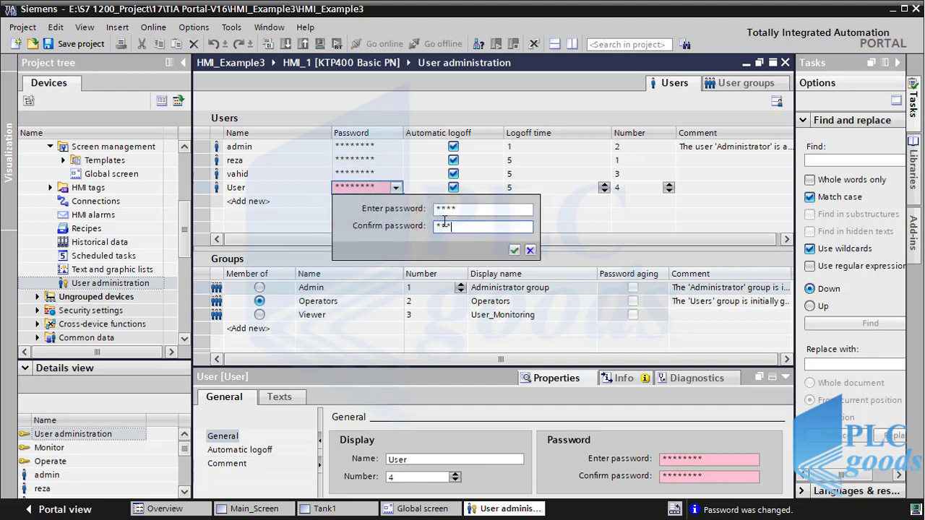
click(514, 250)
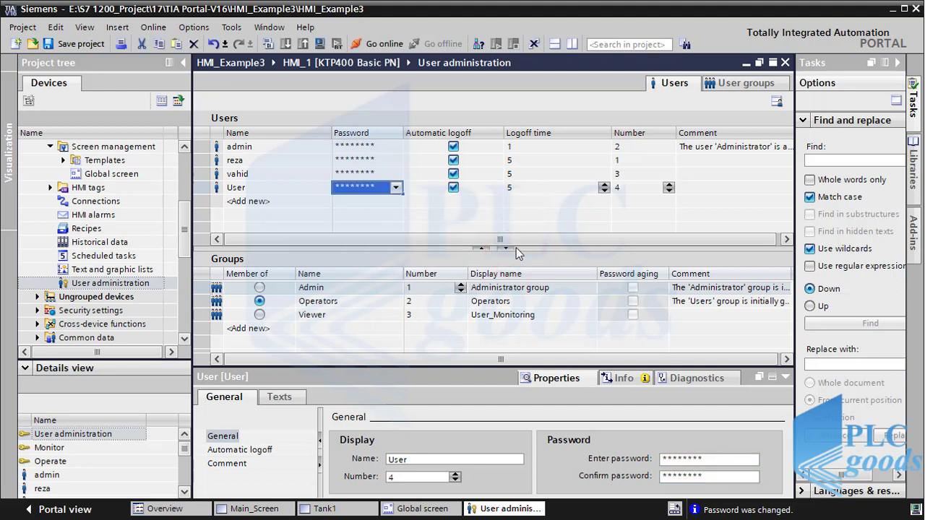
click(259, 315)
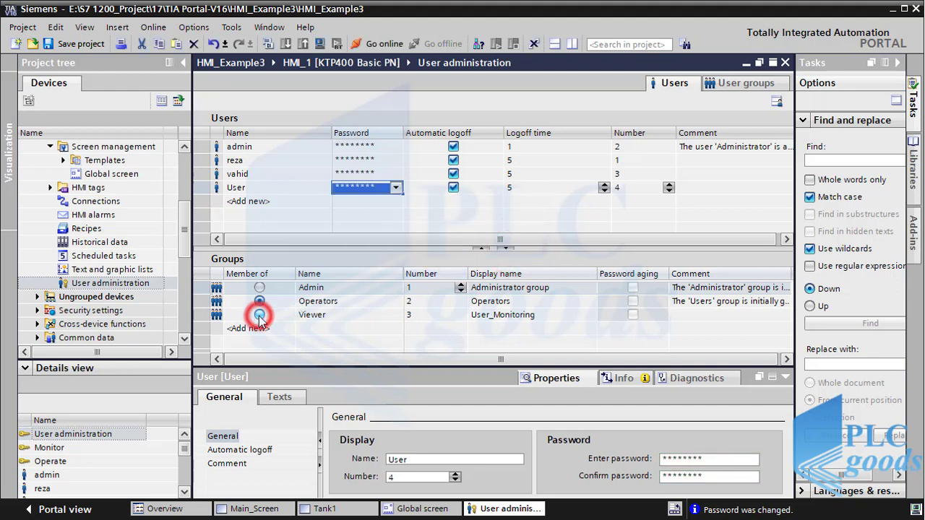
click(259, 315)
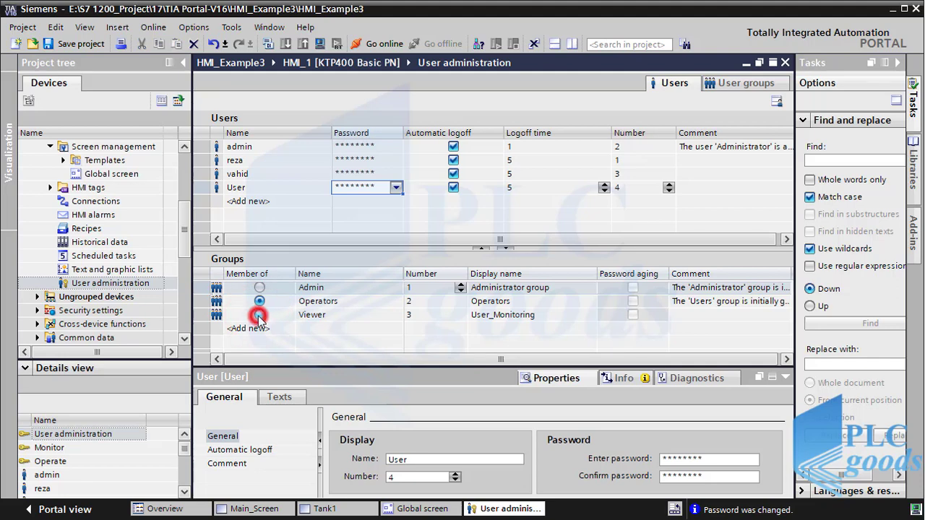
Step: Leave automatic logoff enabled on the account and close the User administration editor
click(238, 188)
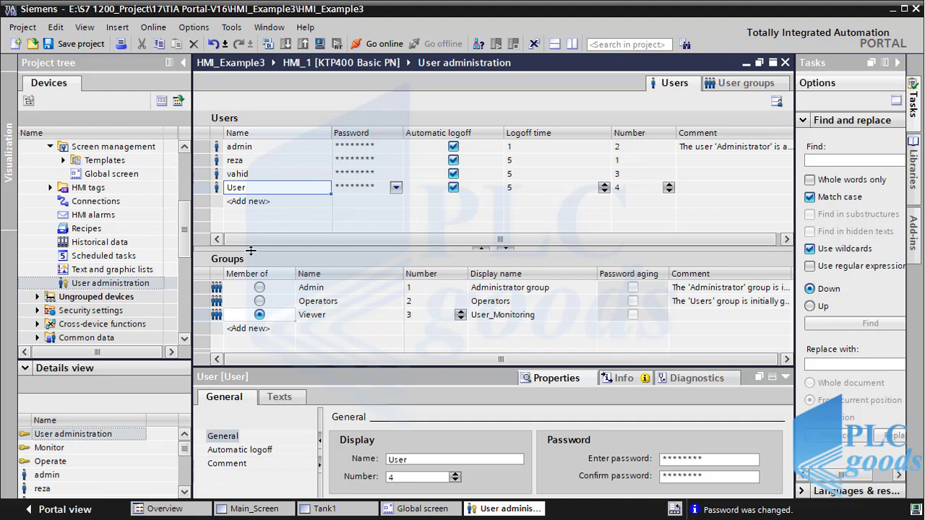
click(453, 147)
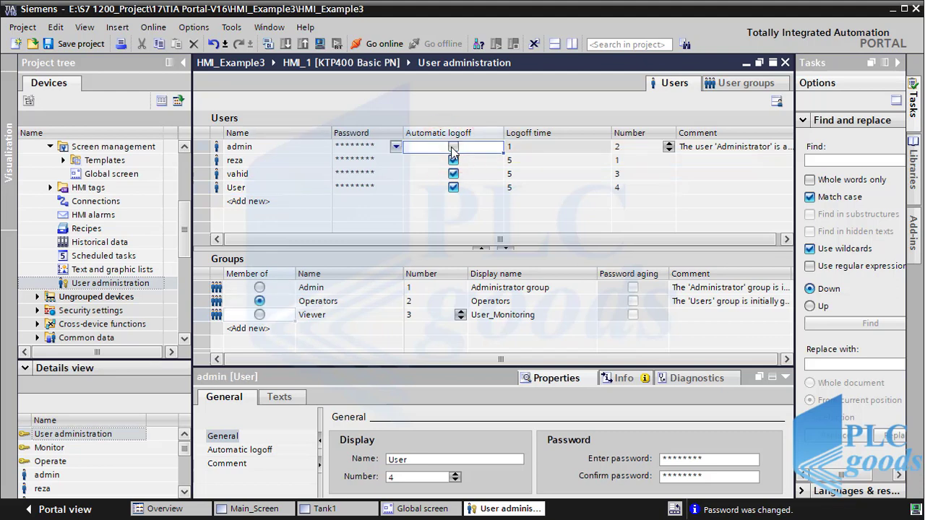
click(453, 147)
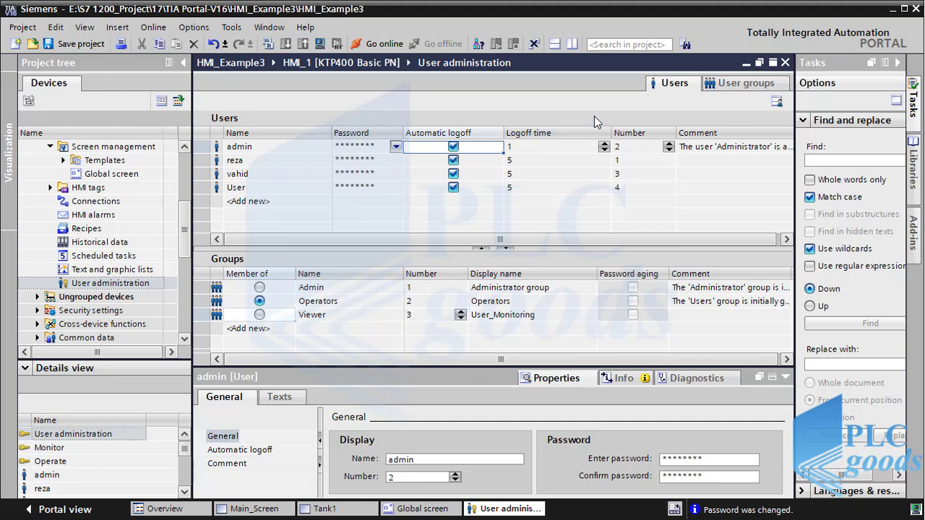
click(785, 62)
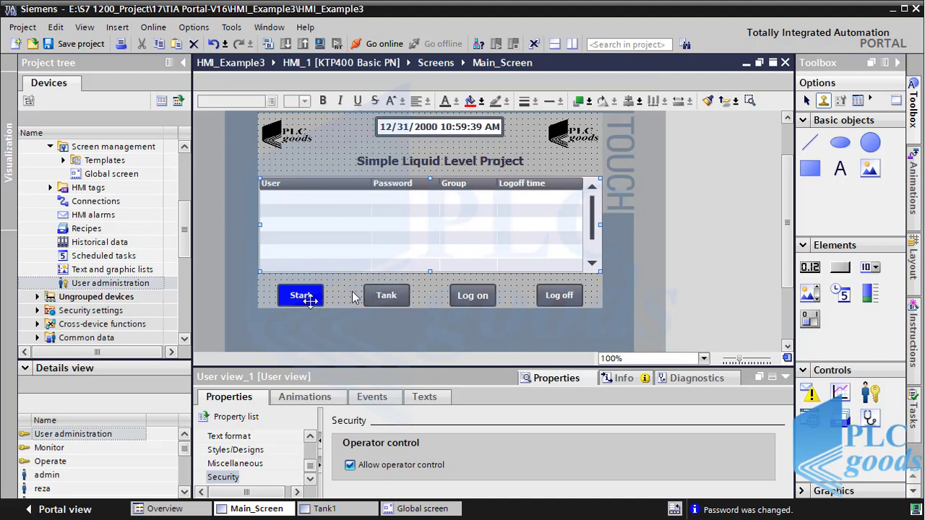
Step: Give Main_Screen's Tank button the Monitor authorization in its Security properties
click(380, 295)
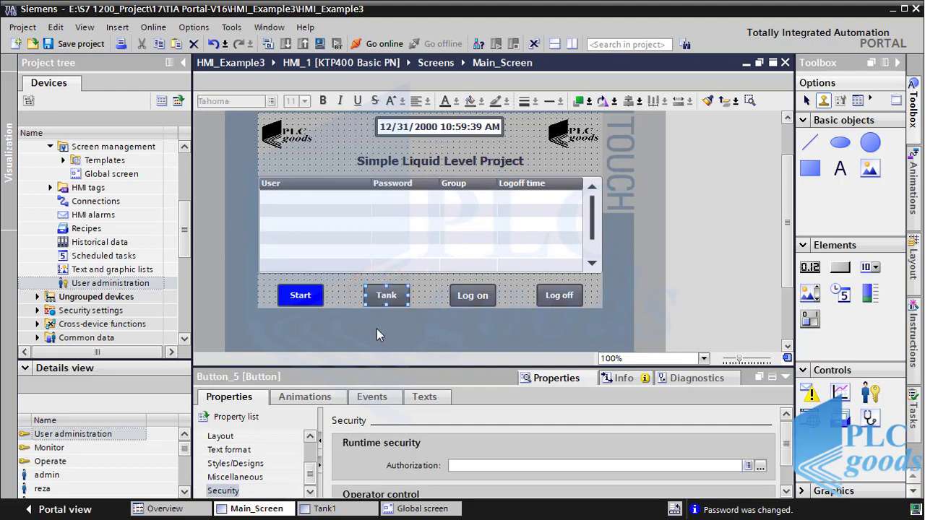
drag(366, 368, 372, 323)
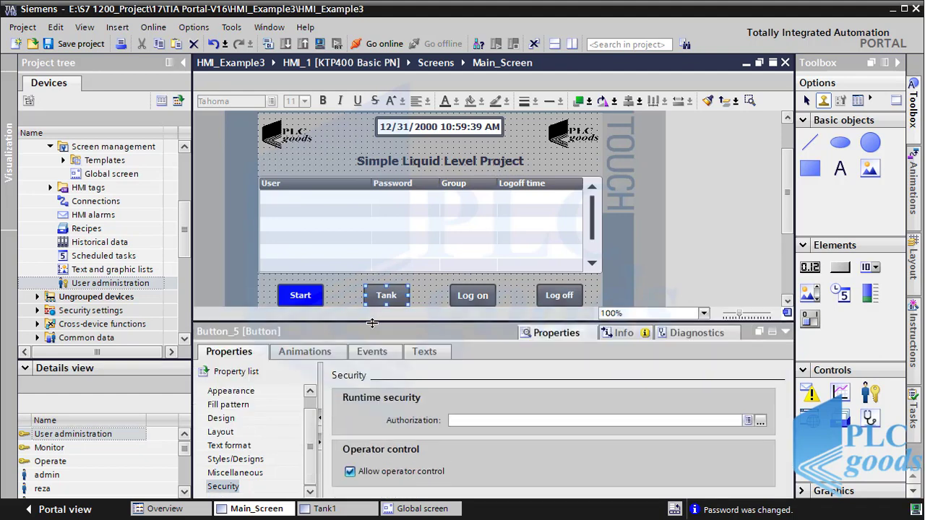
click(215, 489)
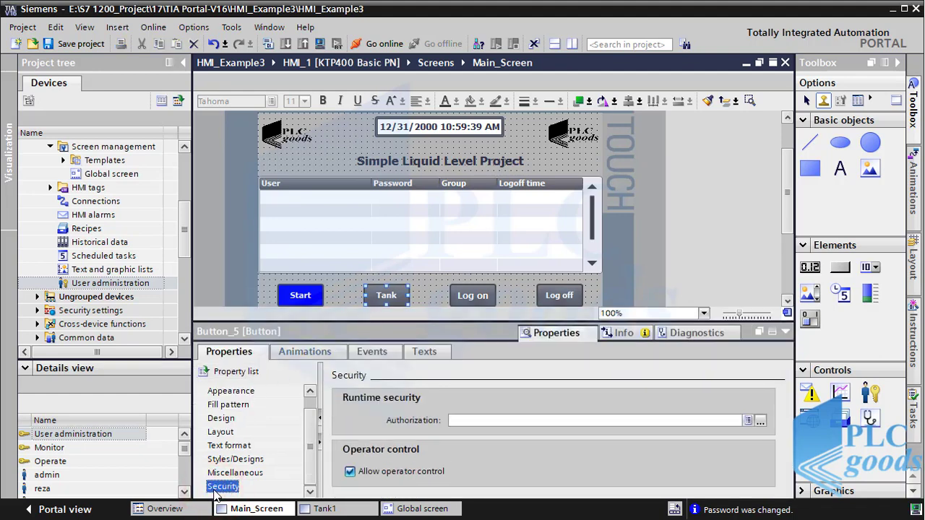
click(452, 420)
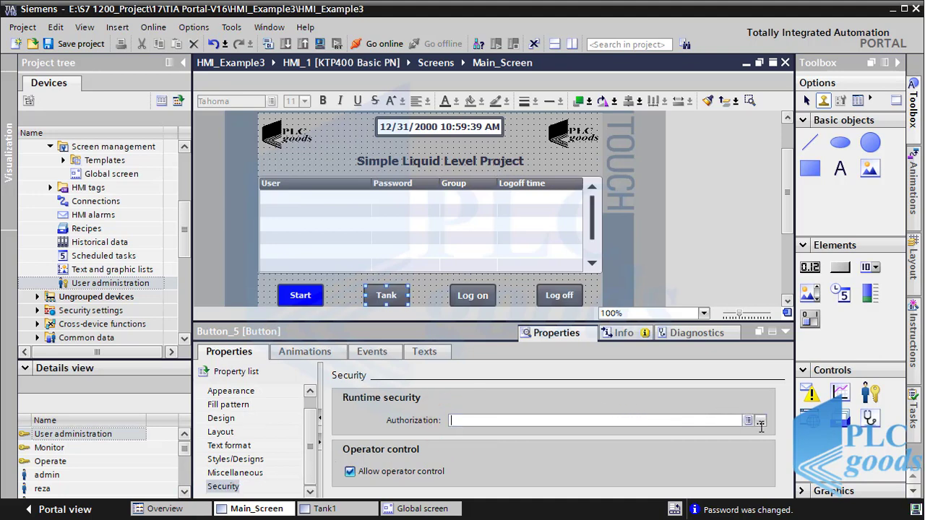
click(760, 419)
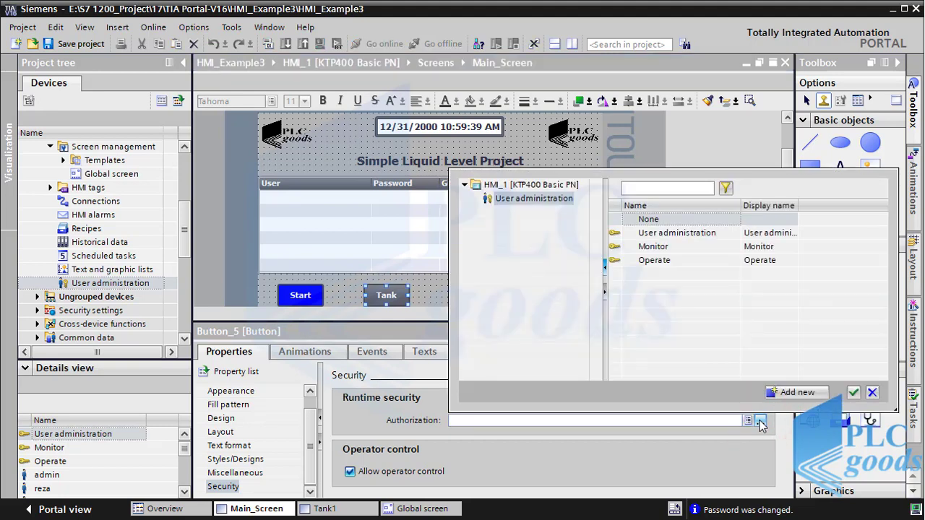
click(668, 232)
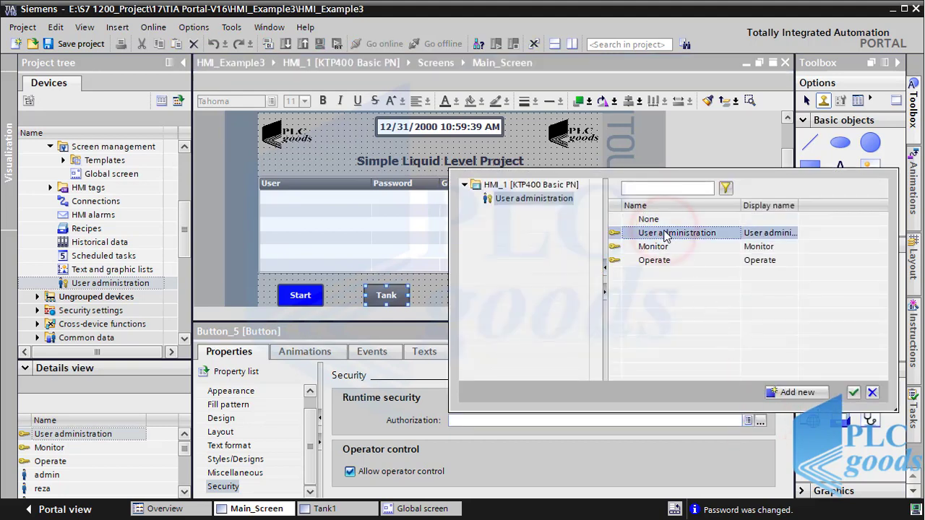
click(659, 248)
click(656, 253)
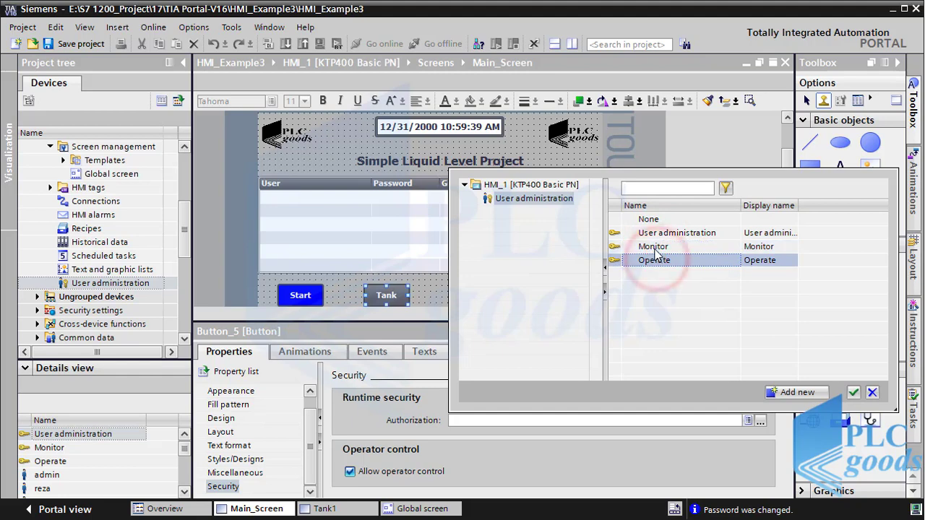
double_click(650, 249)
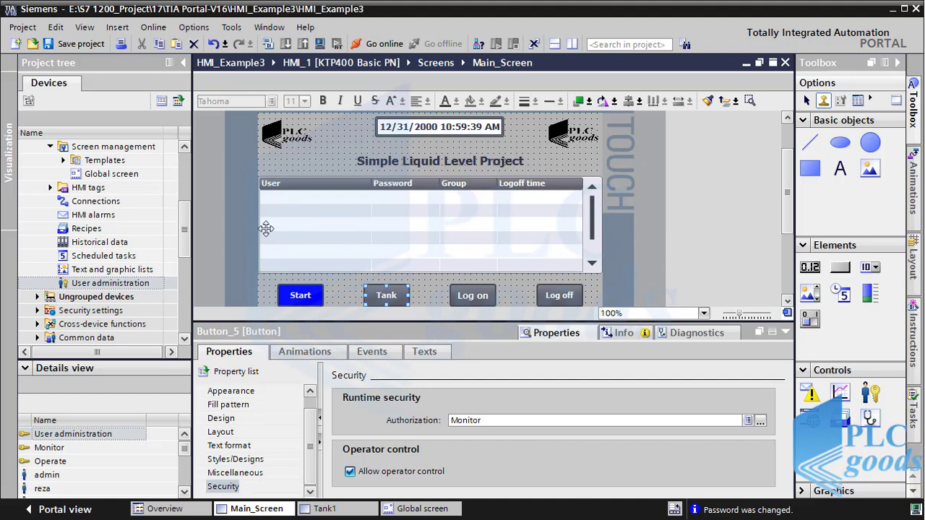
click(185, 221)
drag(185, 220, 185, 193)
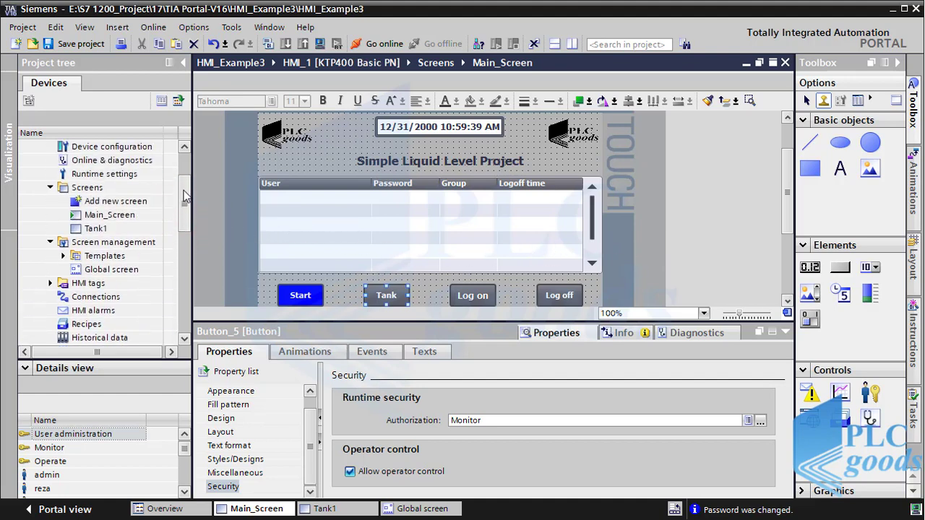
Step: On the Tank1 screen, assign the Manual switch the User administration authorization
double_click(94, 229)
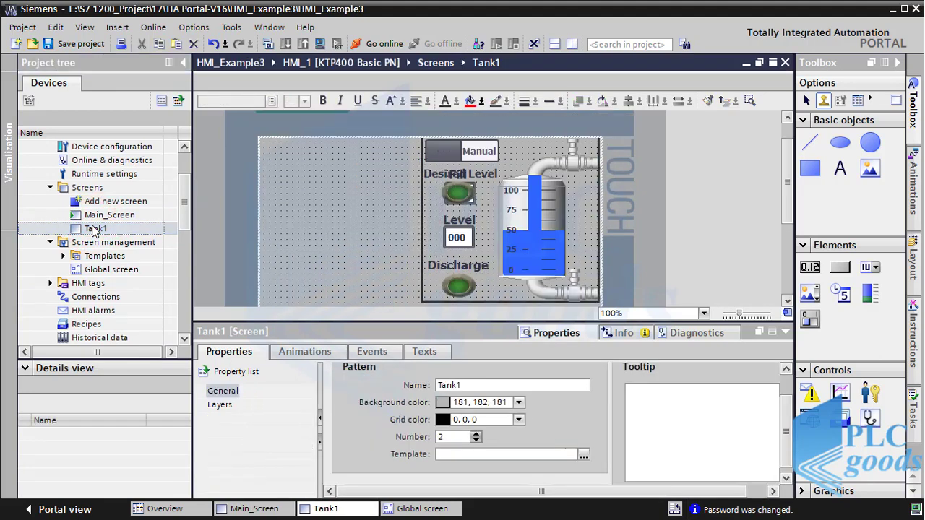
click(456, 148)
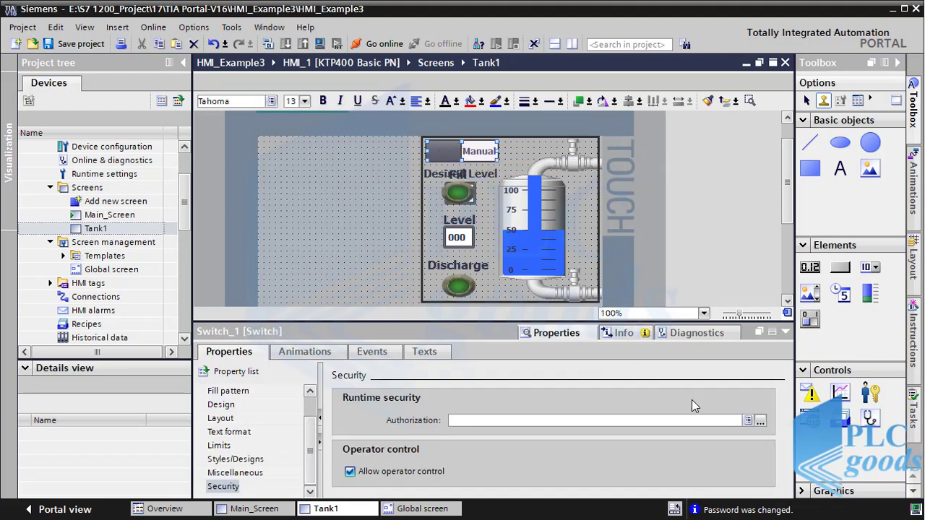
click(760, 420)
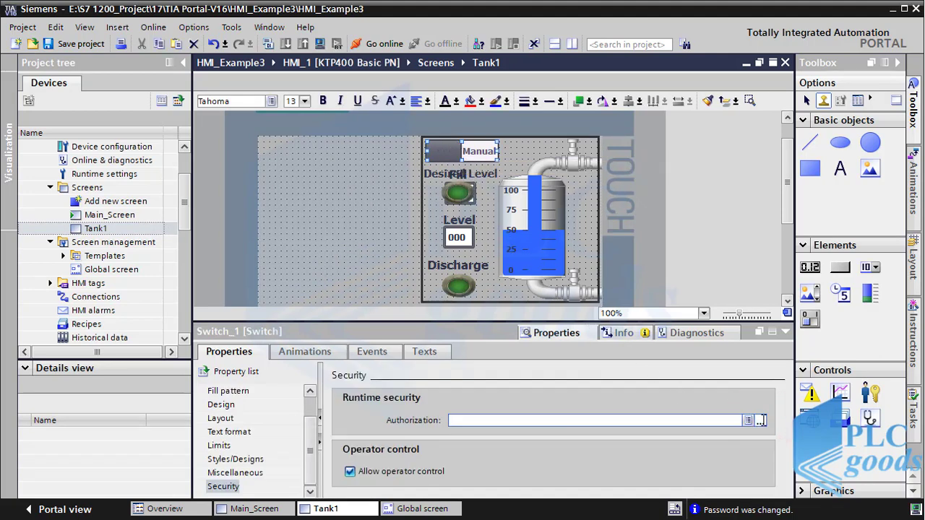
double_click(677, 233)
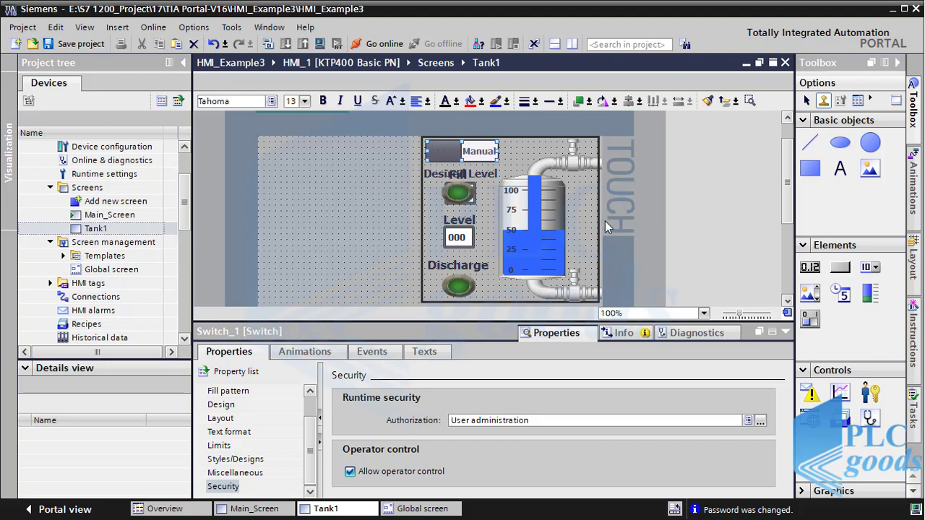
Step: Move the Fill and Discharge buttons left, beside their level field and label
click(427, 201)
drag(427, 201, 397, 201)
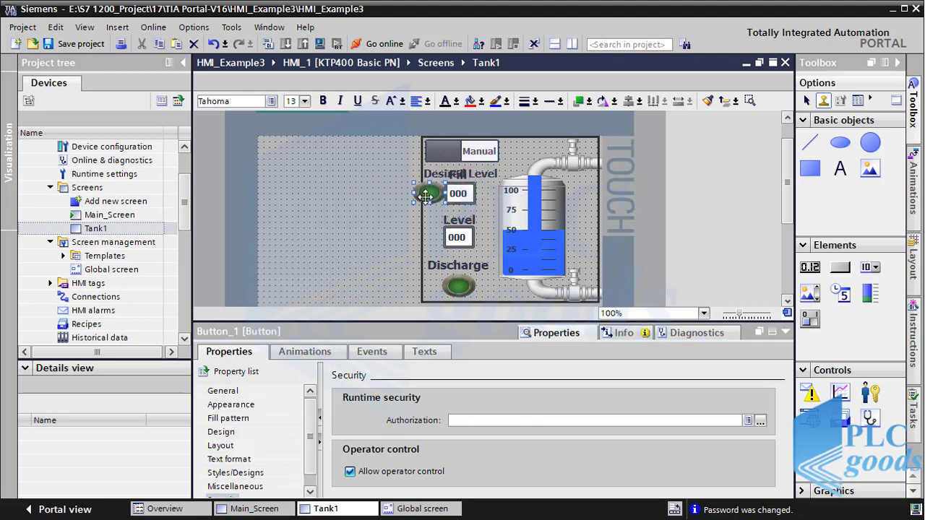
click(426, 289)
drag(427, 289, 423, 286)
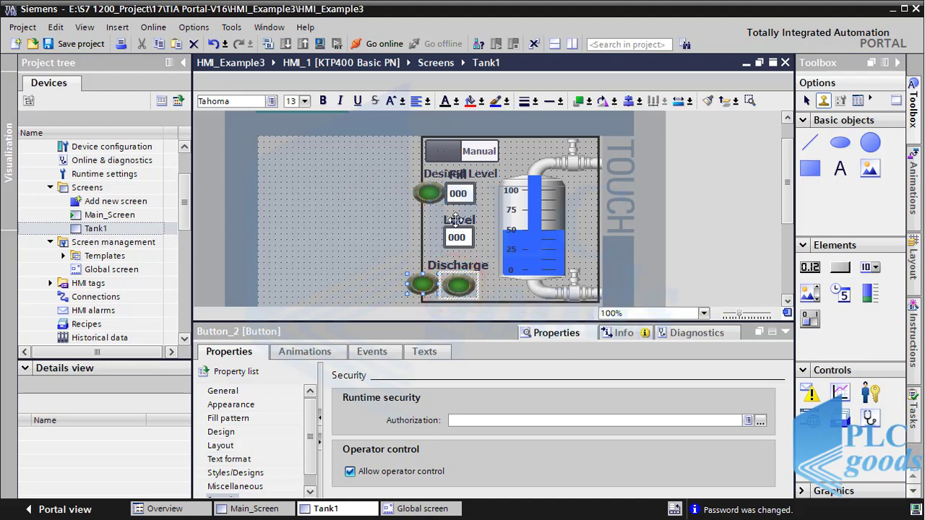
drag(431, 193, 427, 190)
drag(785, 196, 783, 215)
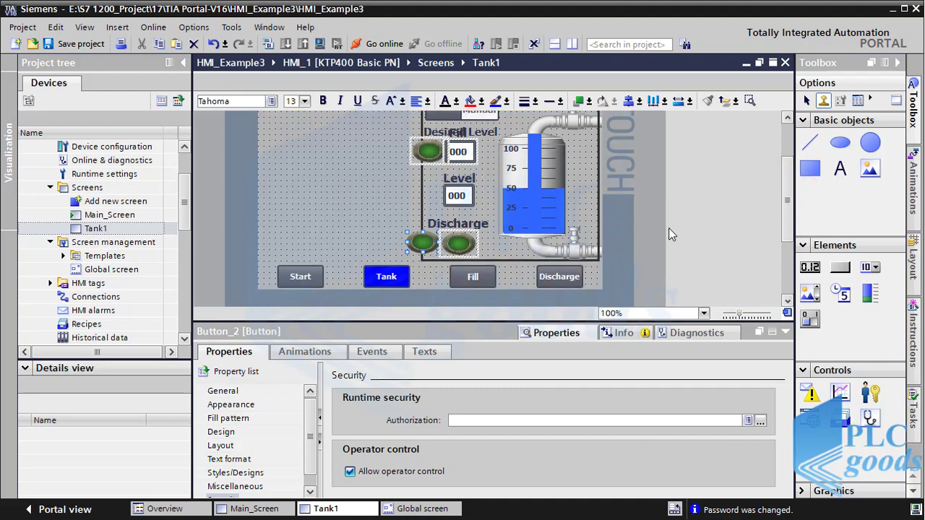
Step: Assign the Discharge button the Operate authorization
click(760, 421)
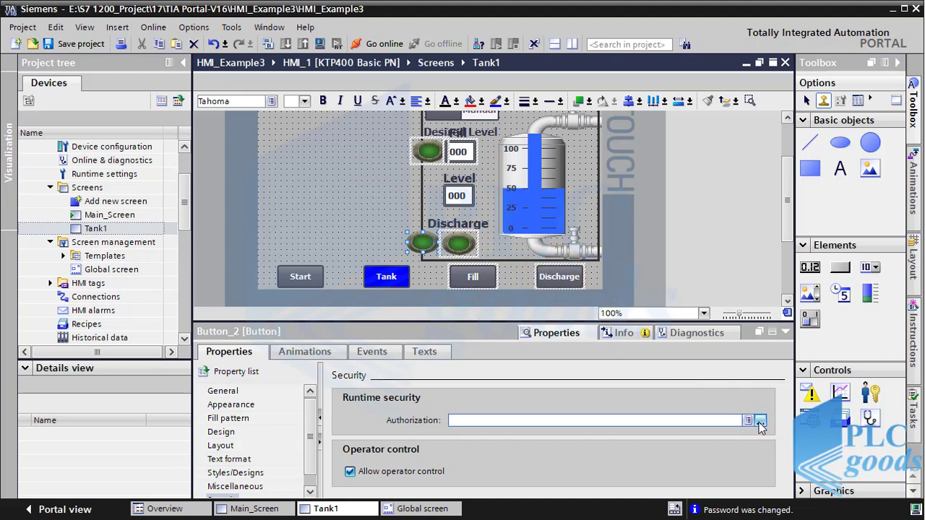
click(760, 420)
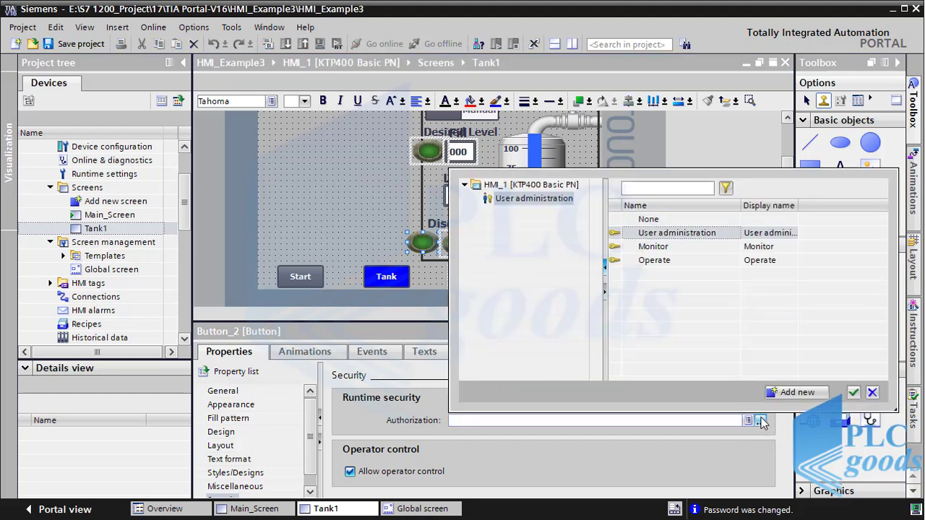
click(662, 262)
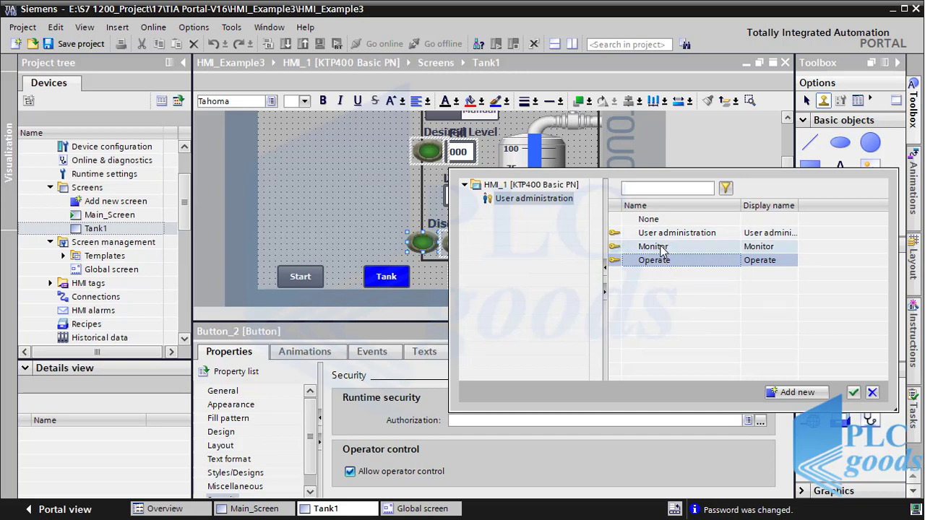
double_click(661, 260)
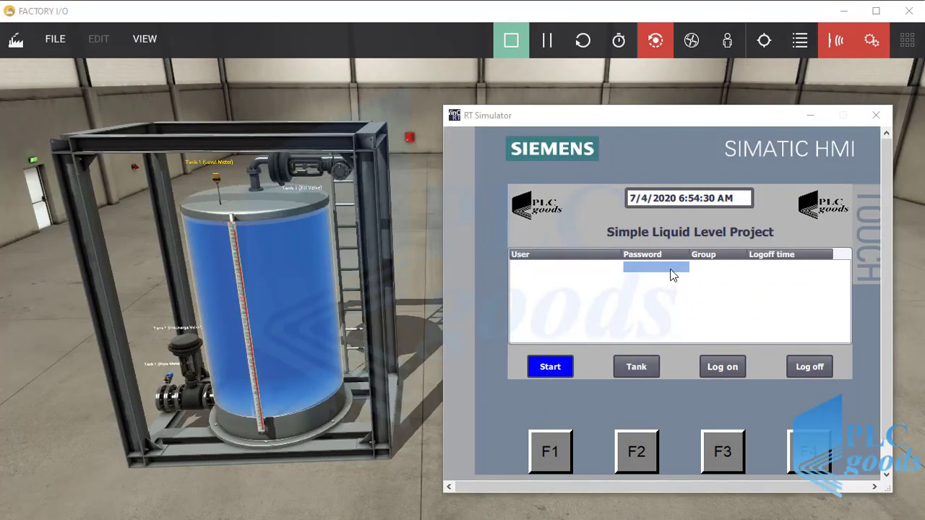
Step: Log on to the simulator as admin with the administrator password
click(670, 269)
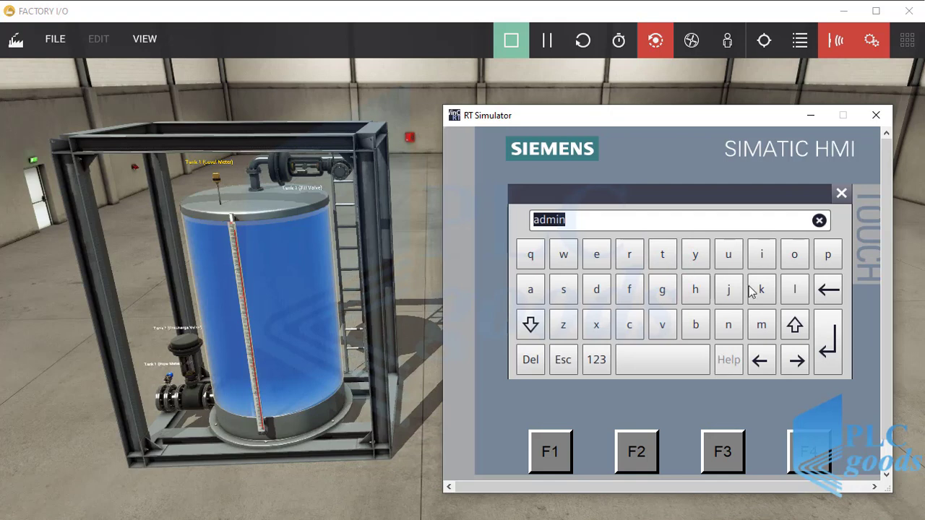
click(837, 354)
click(718, 296)
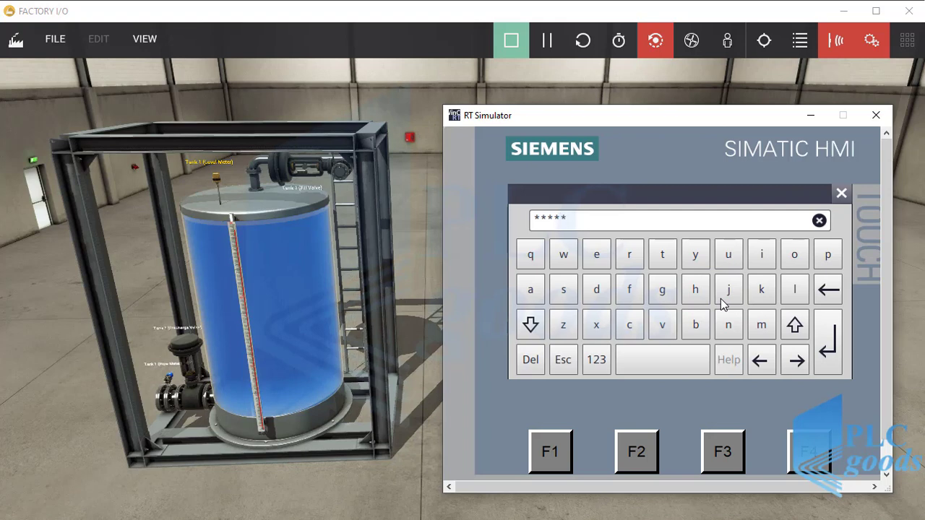
click(823, 352)
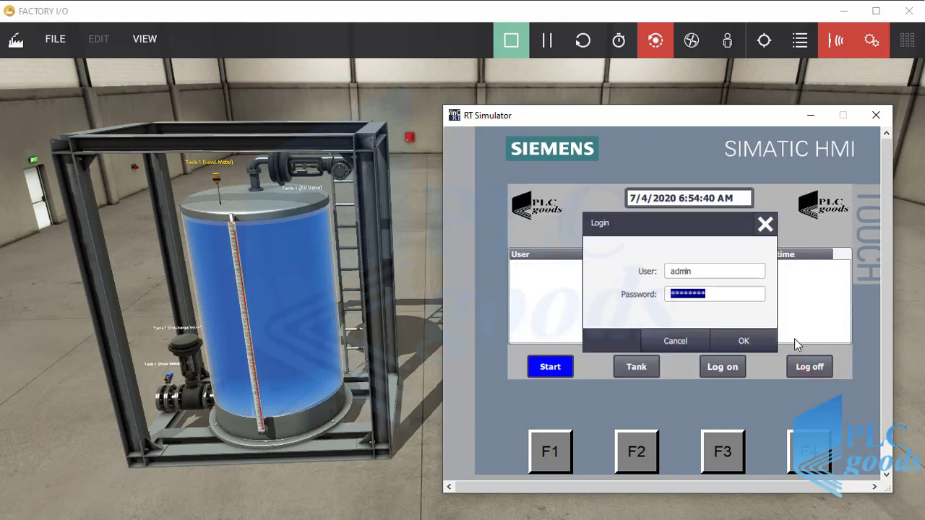
click(759, 341)
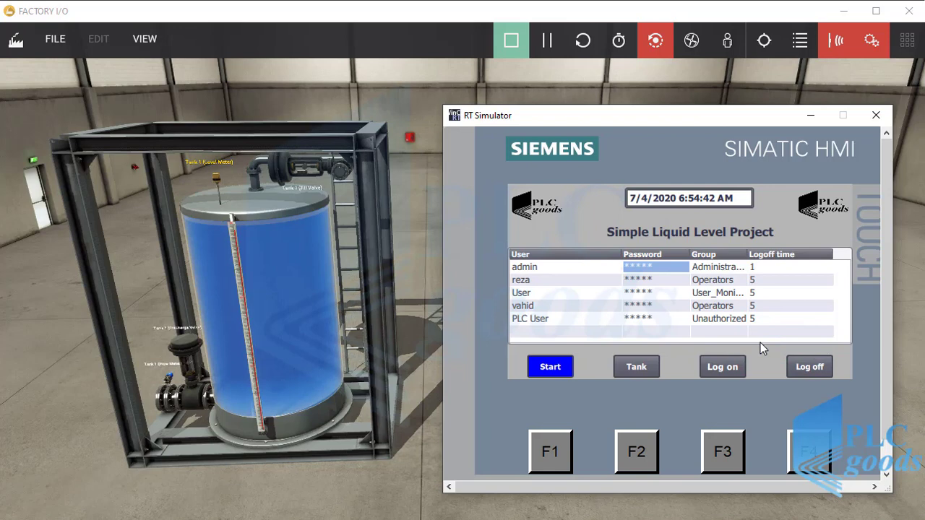
Step: Select the second operator's row, leaving its user name and group unchanged
click(576, 266)
click(578, 281)
click(580, 281)
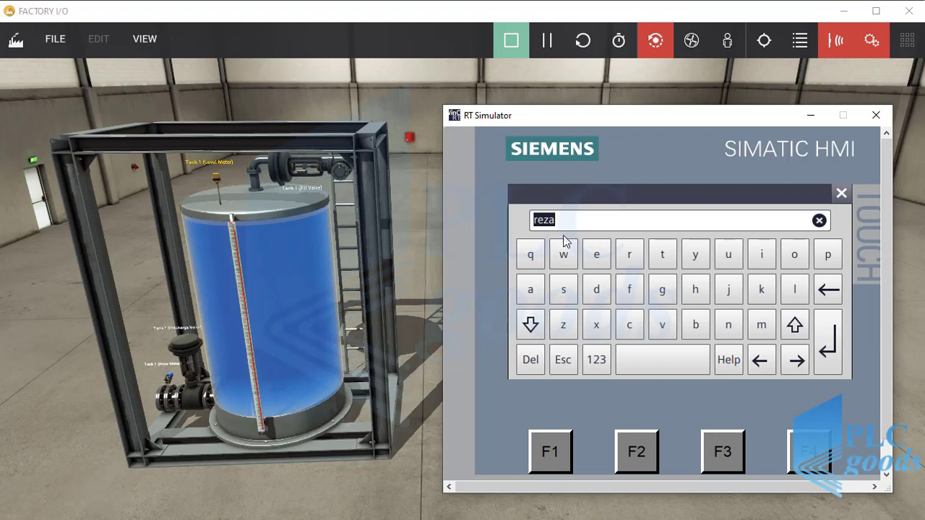
click(841, 193)
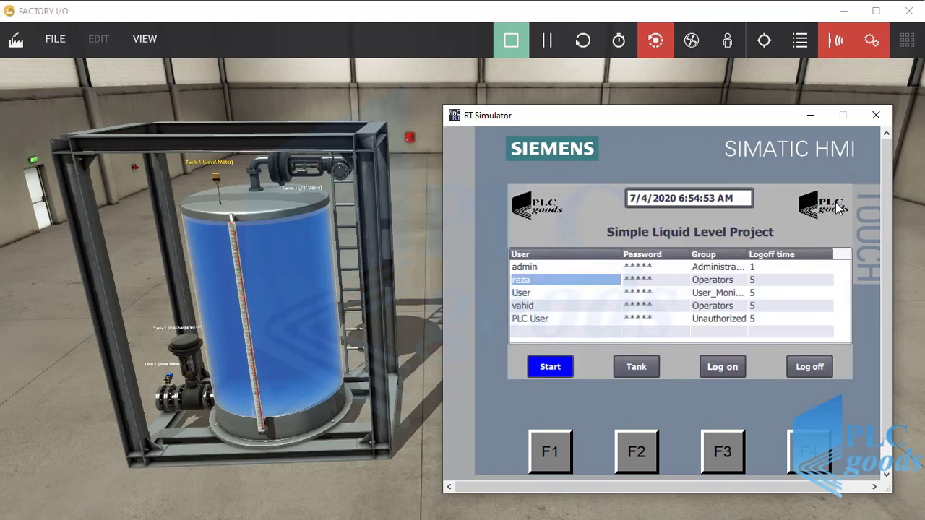
click(736, 285)
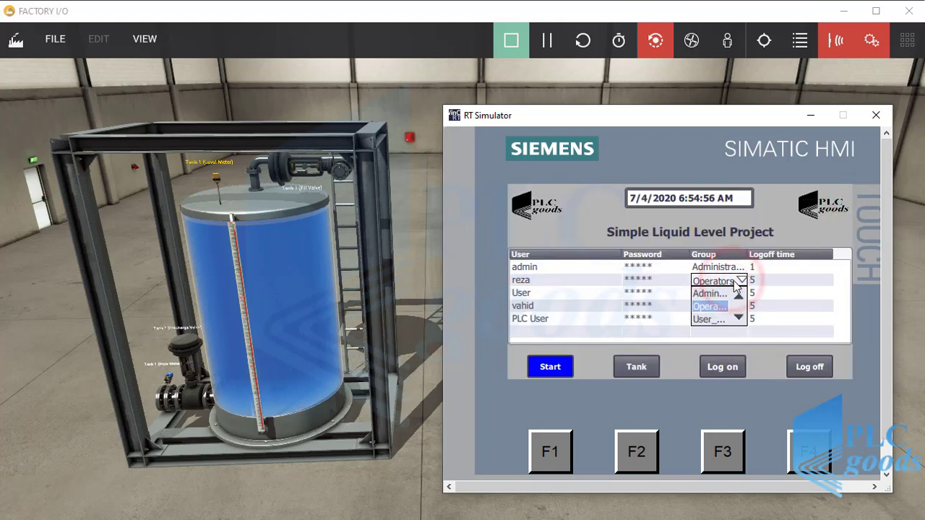
click(738, 319)
click(738, 297)
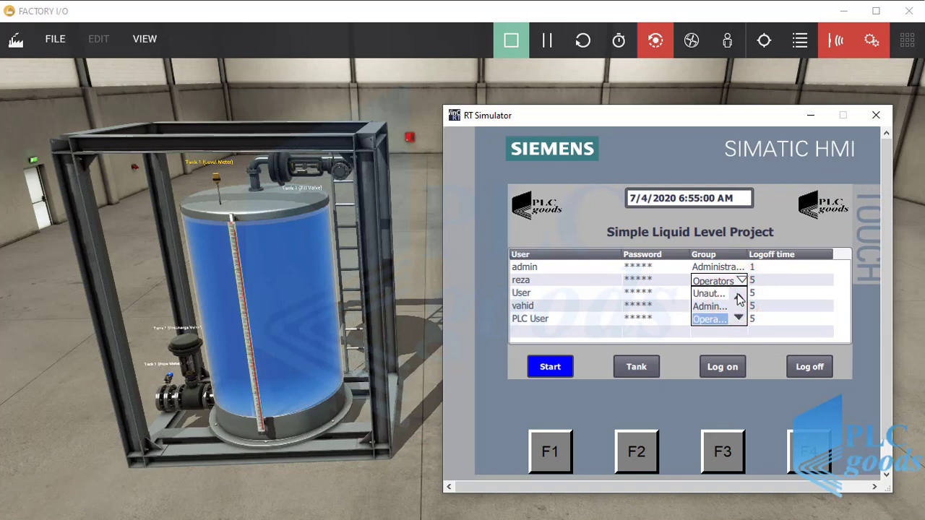
Step: Set the second operator's logoff time to 1, then log the administrator off
click(755, 283)
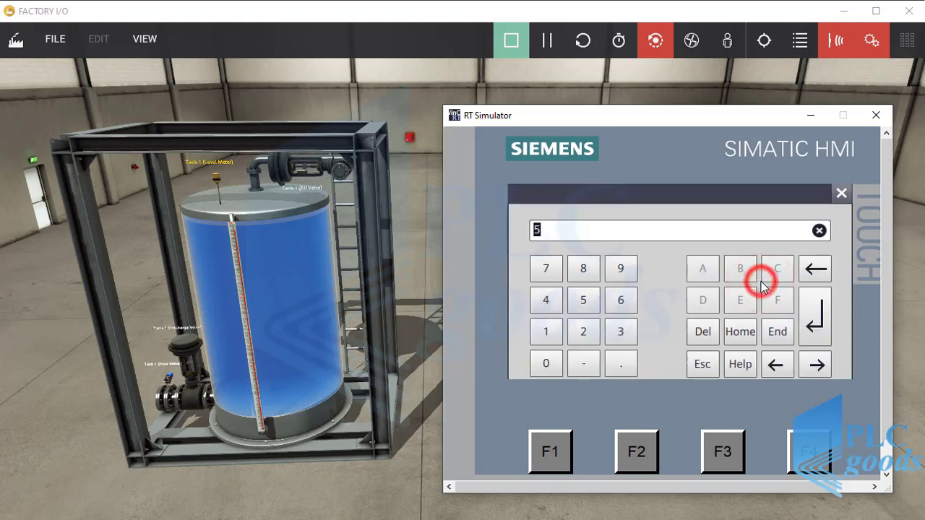
text(1)
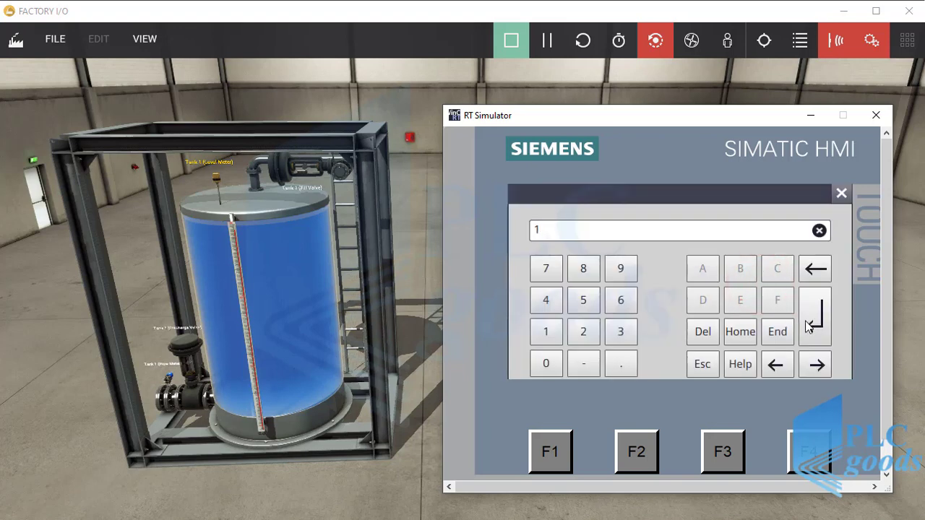
click(813, 318)
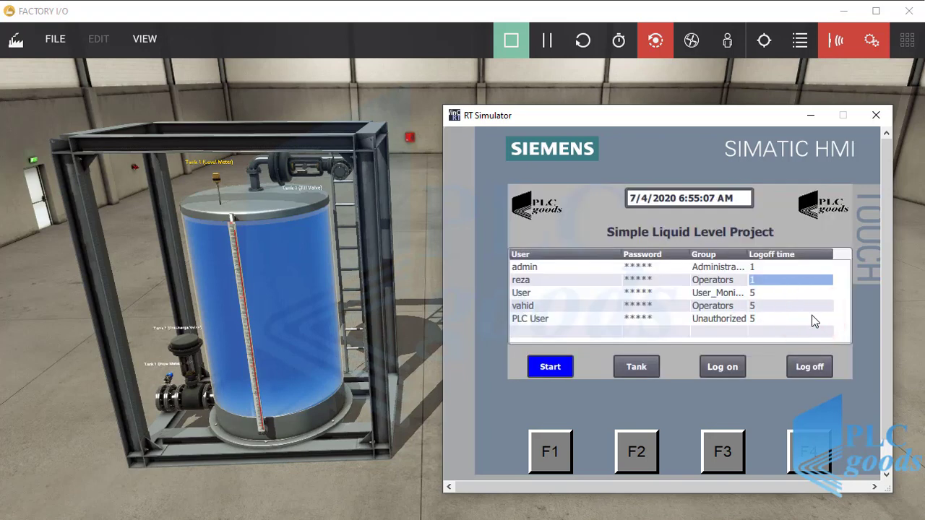
click(810, 367)
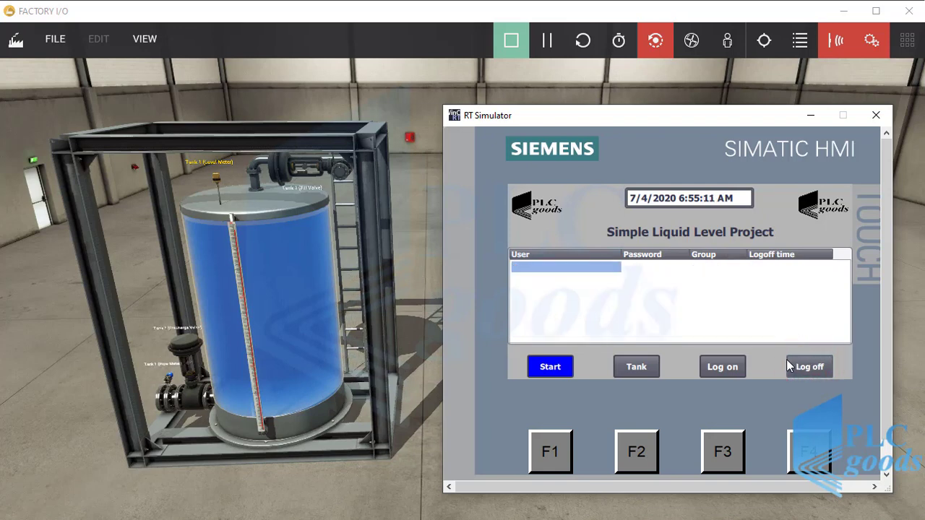
Step: Log on as the operator with their user name and password
click(736, 367)
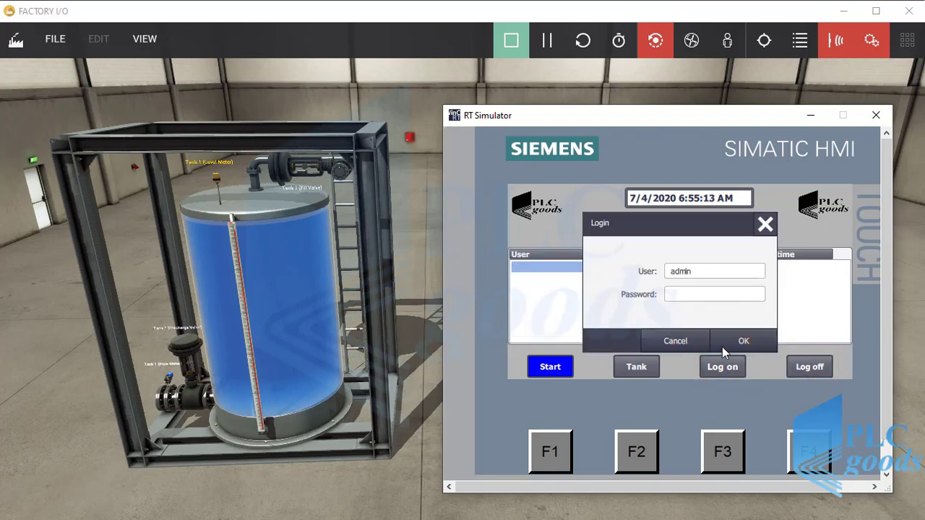
click(698, 270)
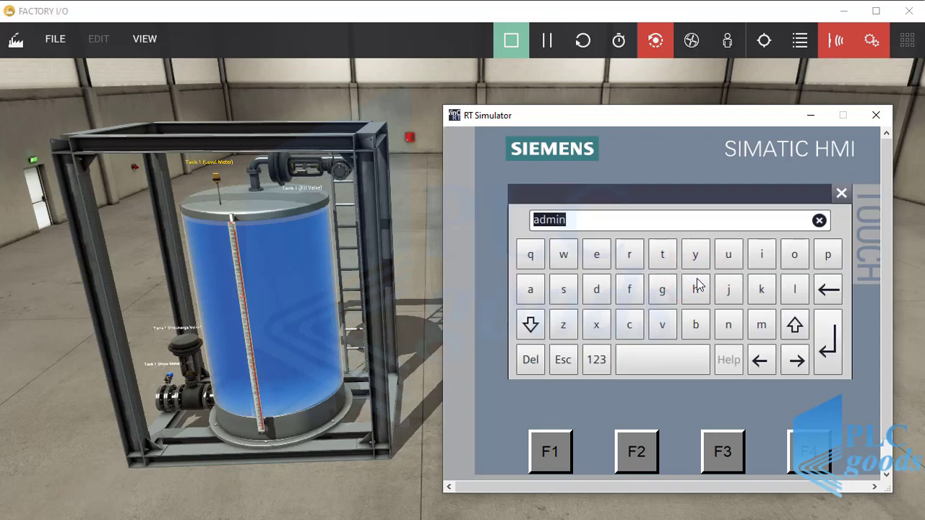
text(vahid)
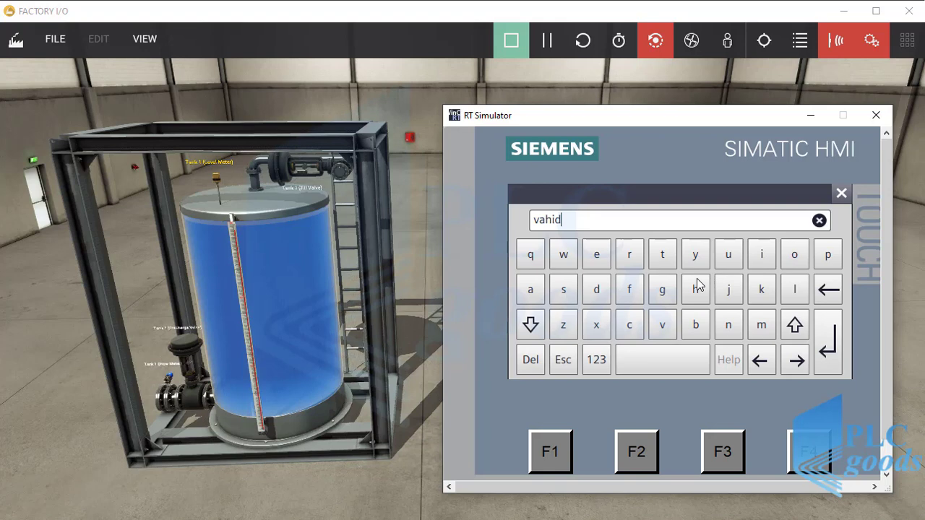
click(830, 336)
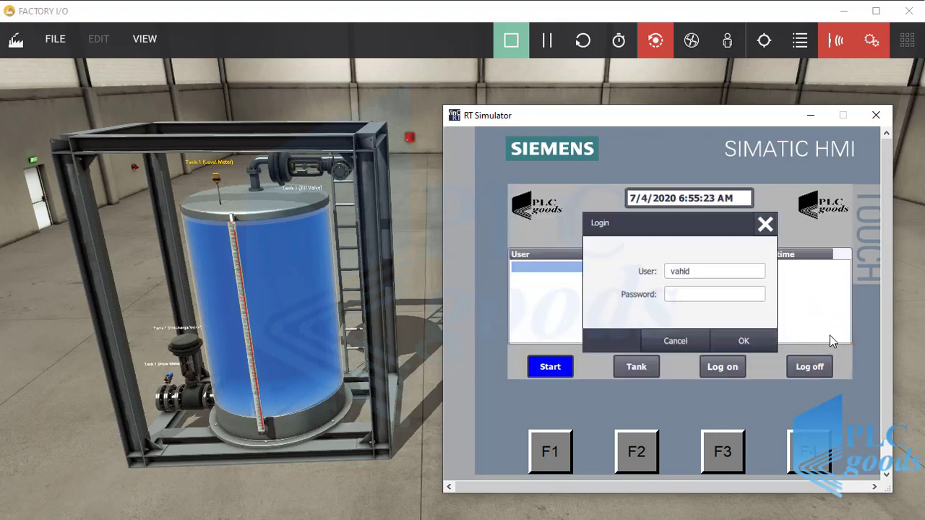
click(732, 295)
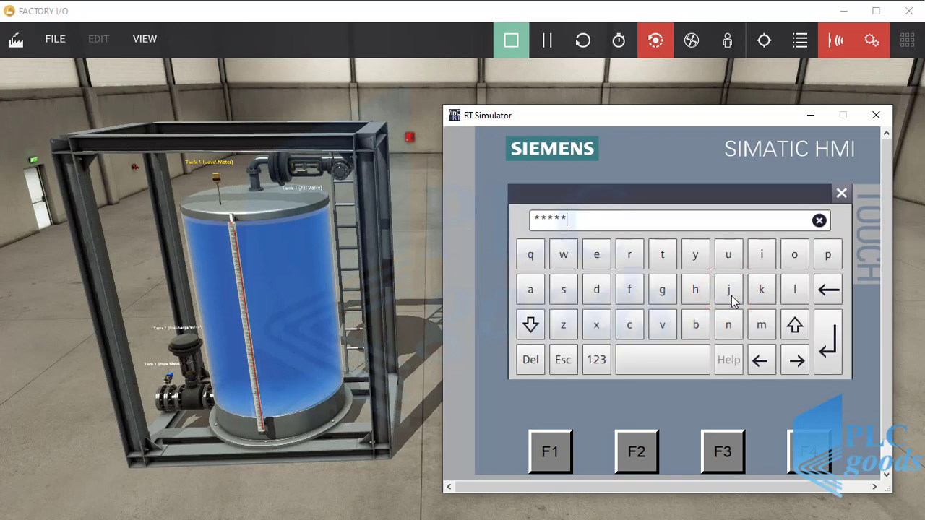
key(Return)
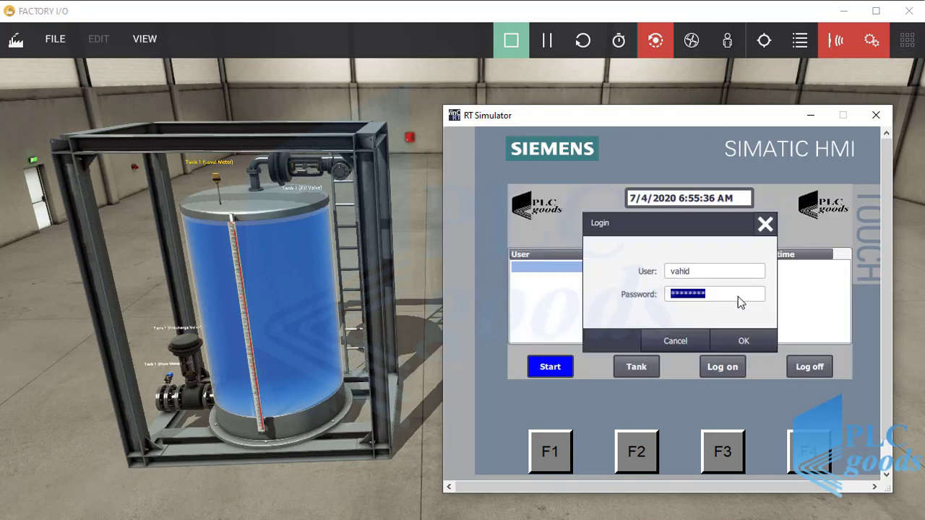
click(754, 343)
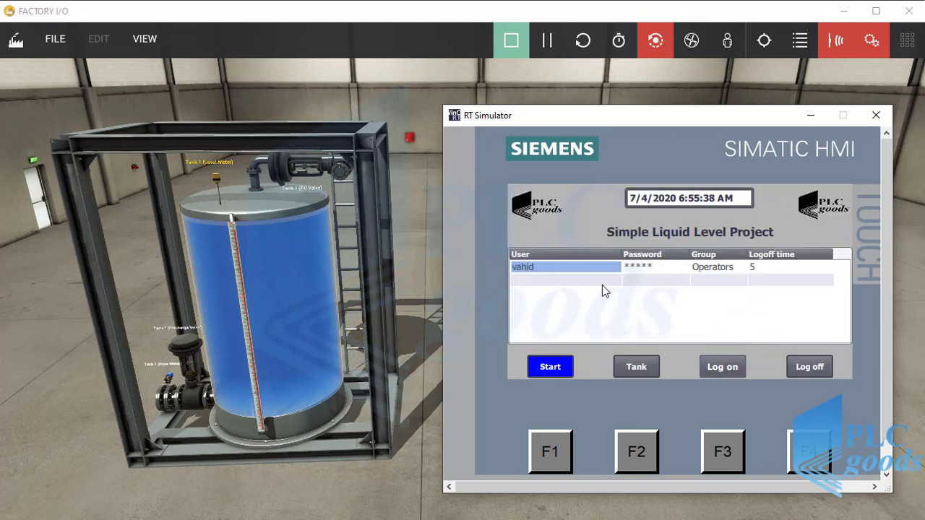
Step: Open the operator's password change and cancel it
click(647, 268)
click(646, 269)
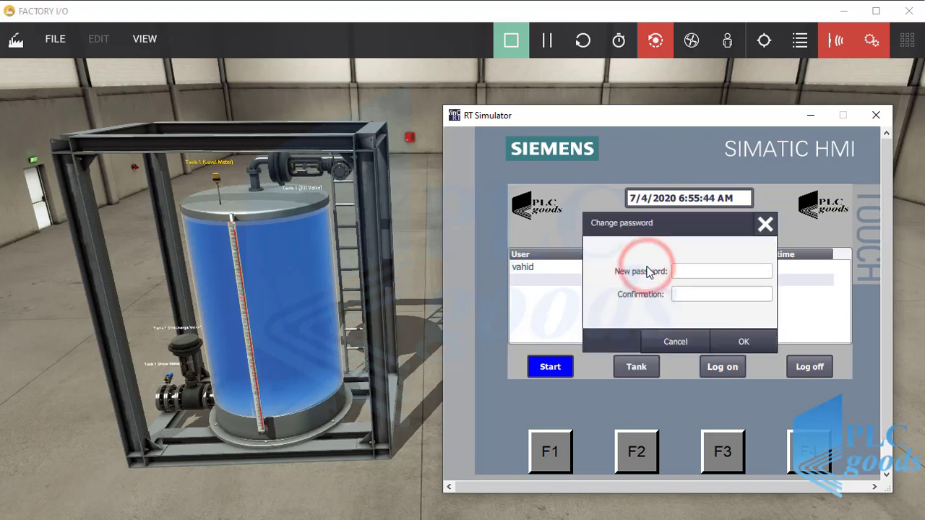
click(690, 339)
Step: Set the operator's own logoff time to 1, then log off
click(724, 271)
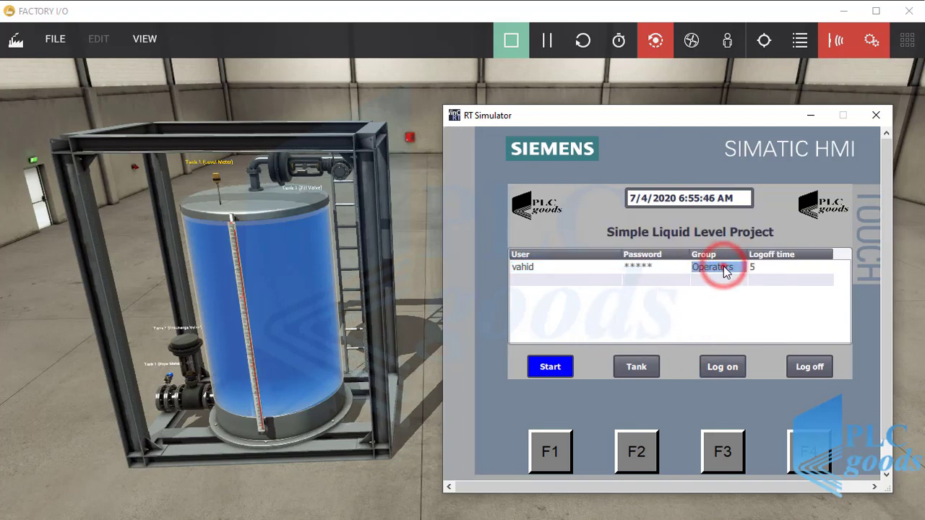
click(753, 268)
click(754, 268)
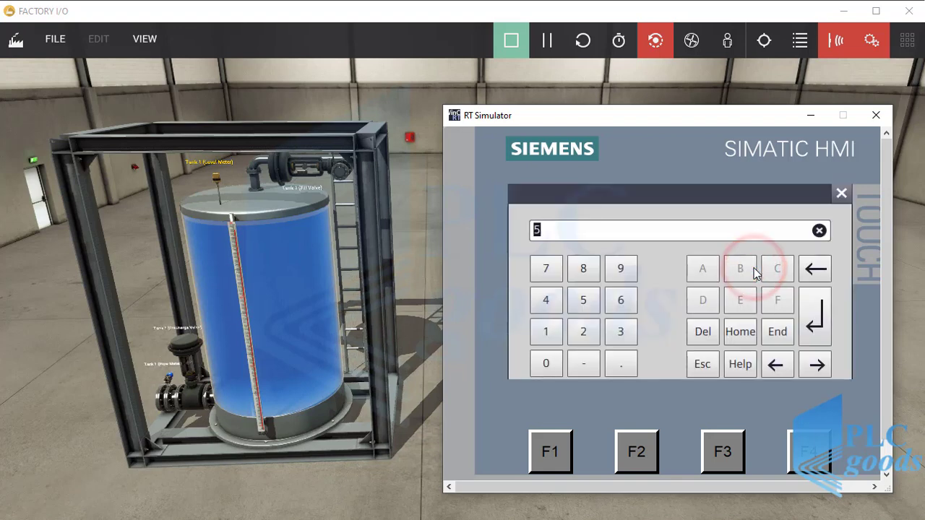
click(549, 334)
click(815, 313)
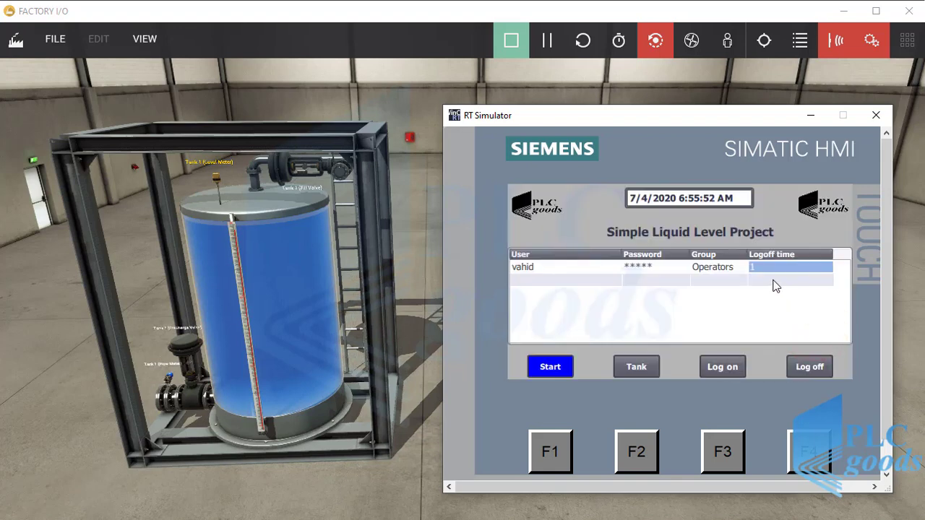
click(804, 368)
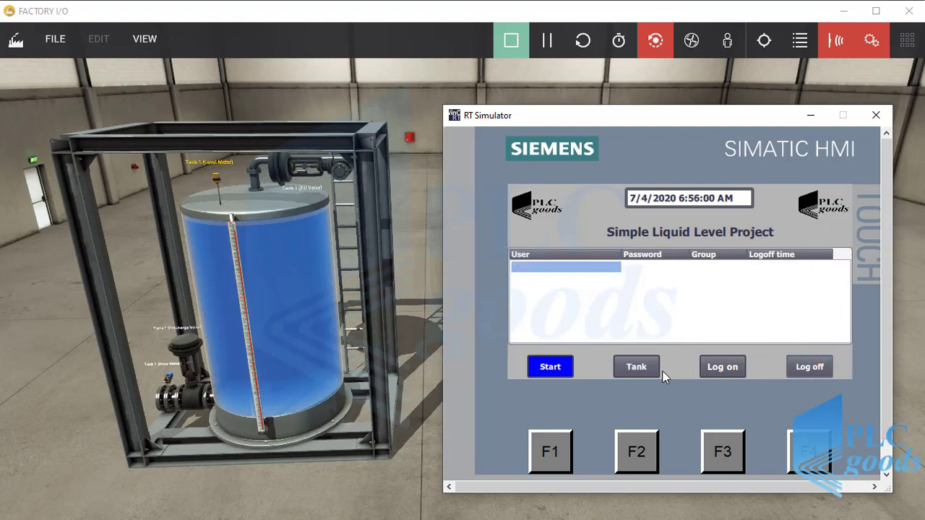
Step: Enter the operator's password at the Tank login, then open the Tank screen (desired 95, level 98)
click(636, 370)
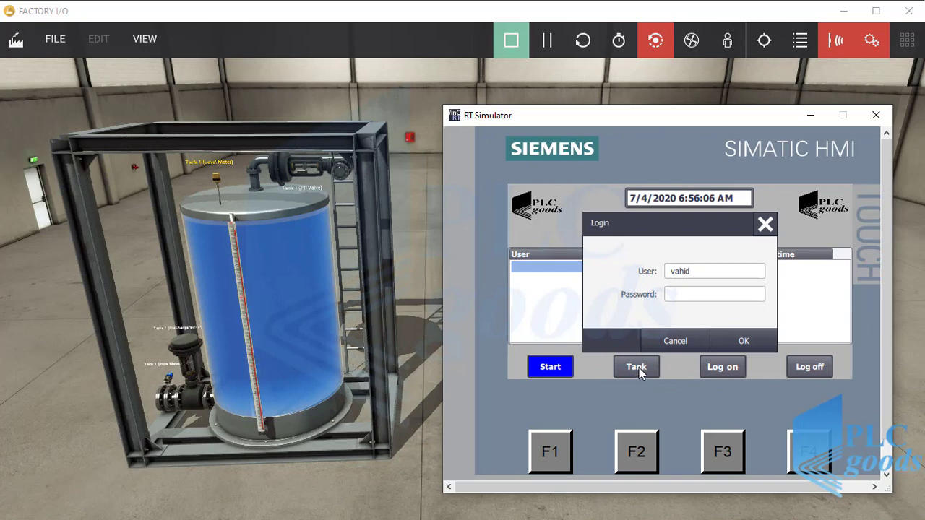
click(681, 295)
click(660, 323)
click(531, 289)
click(694, 290)
click(766, 257)
click(596, 289)
click(824, 349)
click(752, 341)
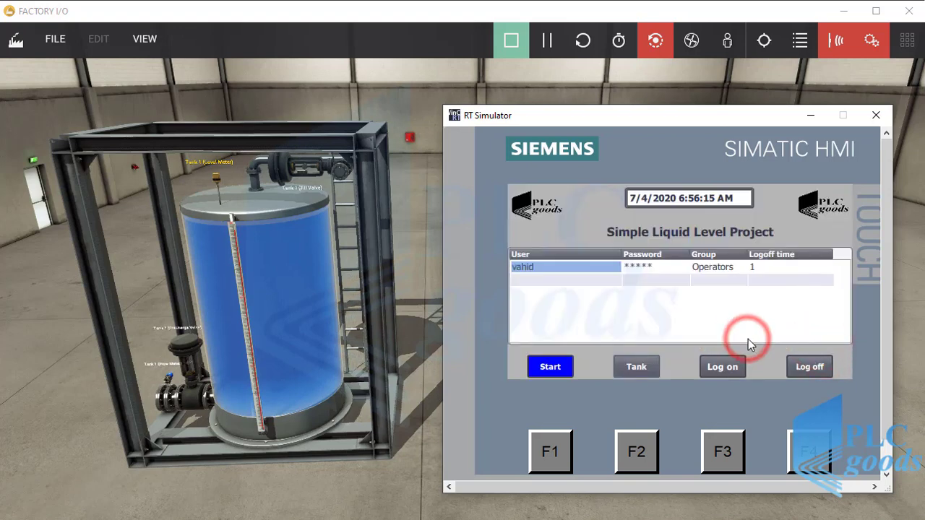
click(637, 368)
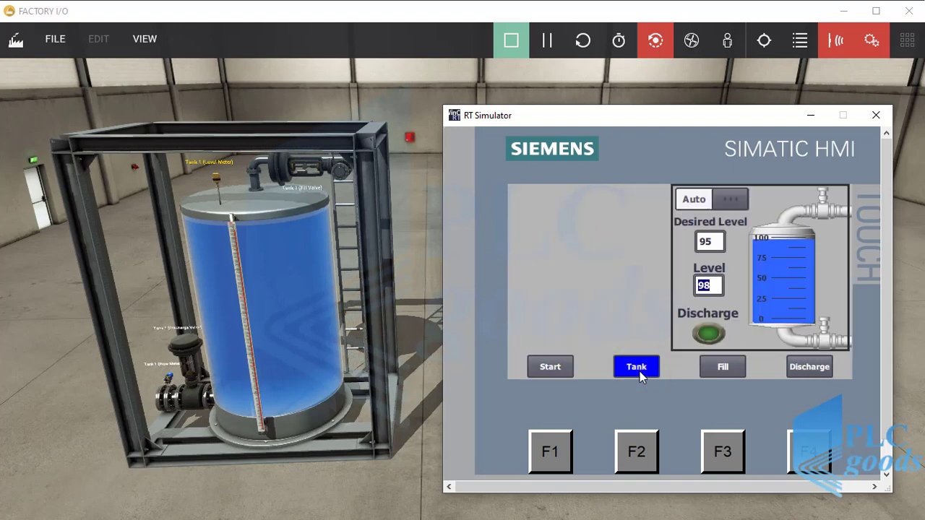
Step: Attempt leaving Auto mode, dismiss the login prompt, and start discharging the tank
click(712, 200)
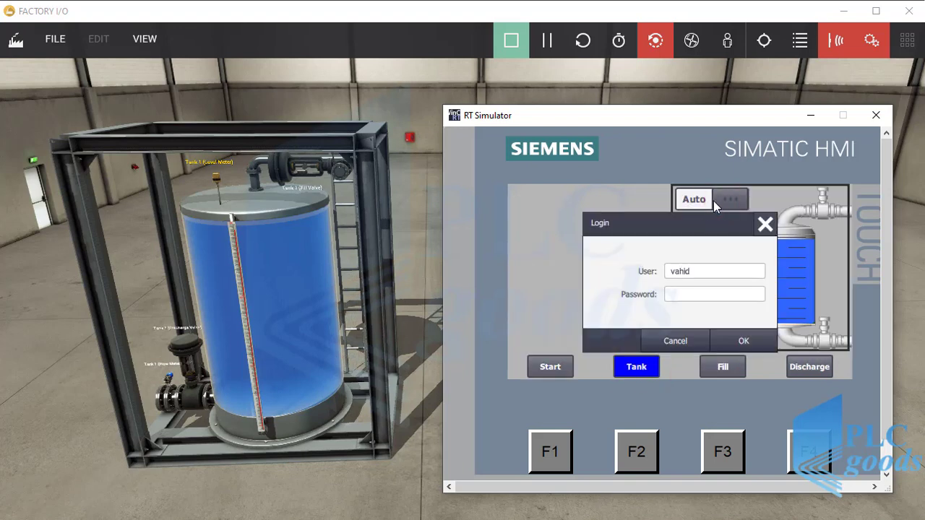
click(764, 226)
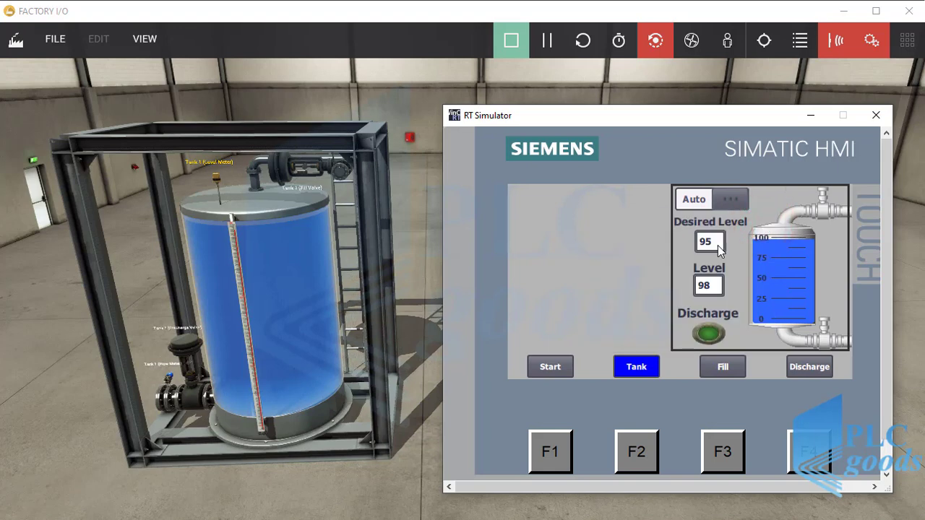
click(712, 334)
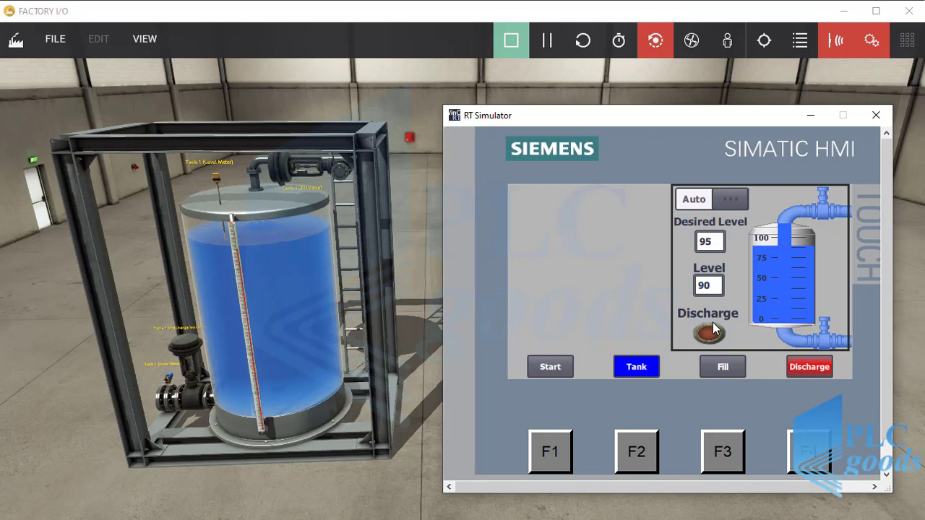
Step: Set the desired level to 30, then stop discharging at about level 77
click(706, 242)
text(30)
key(Return)
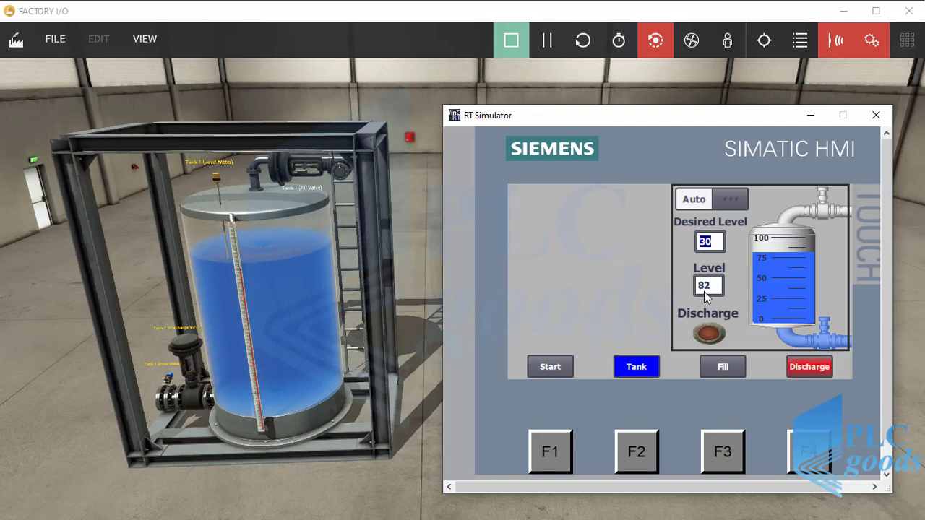
click(709, 335)
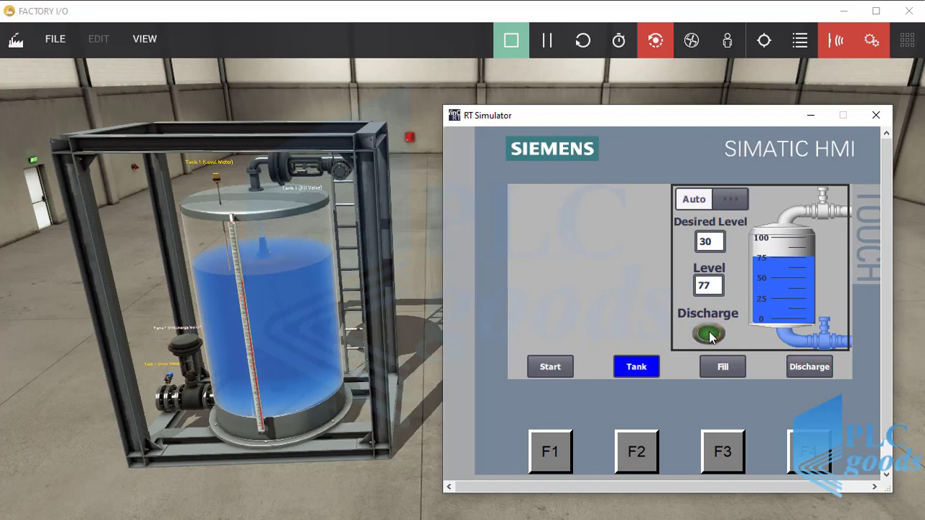